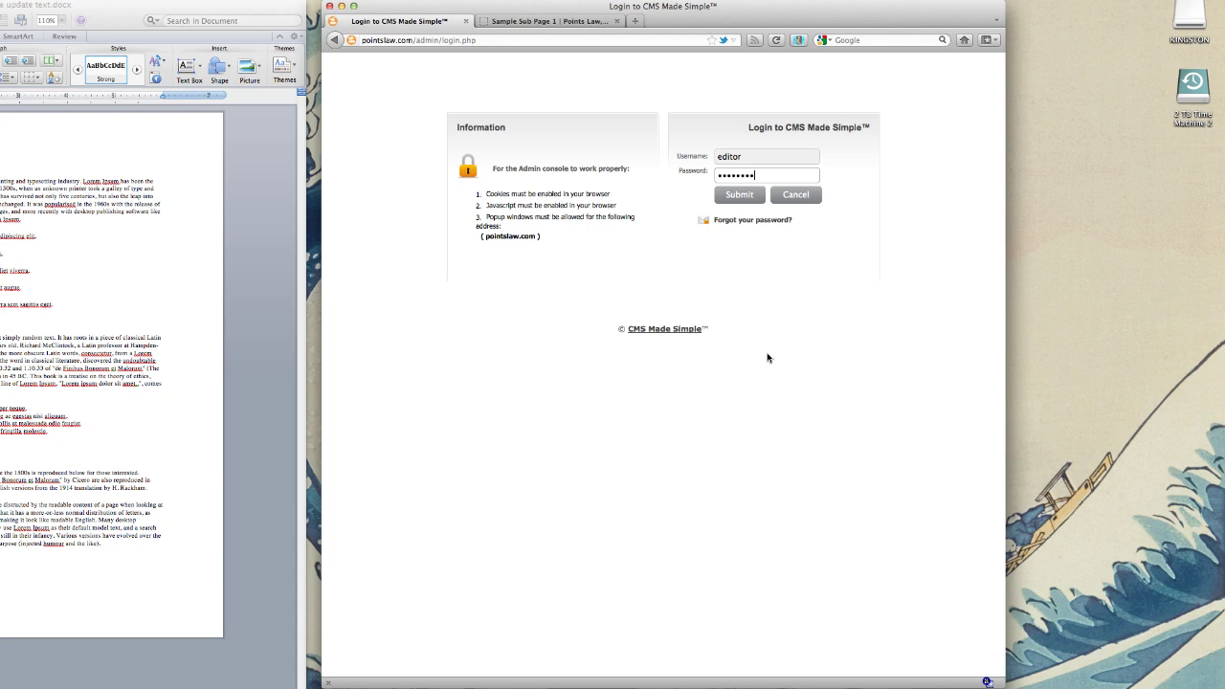
# Step: Nudge the browser window showing the login page slightly to the left
pyautogui.moveTo(750, 11); pyautogui.dragTo(744, 12)
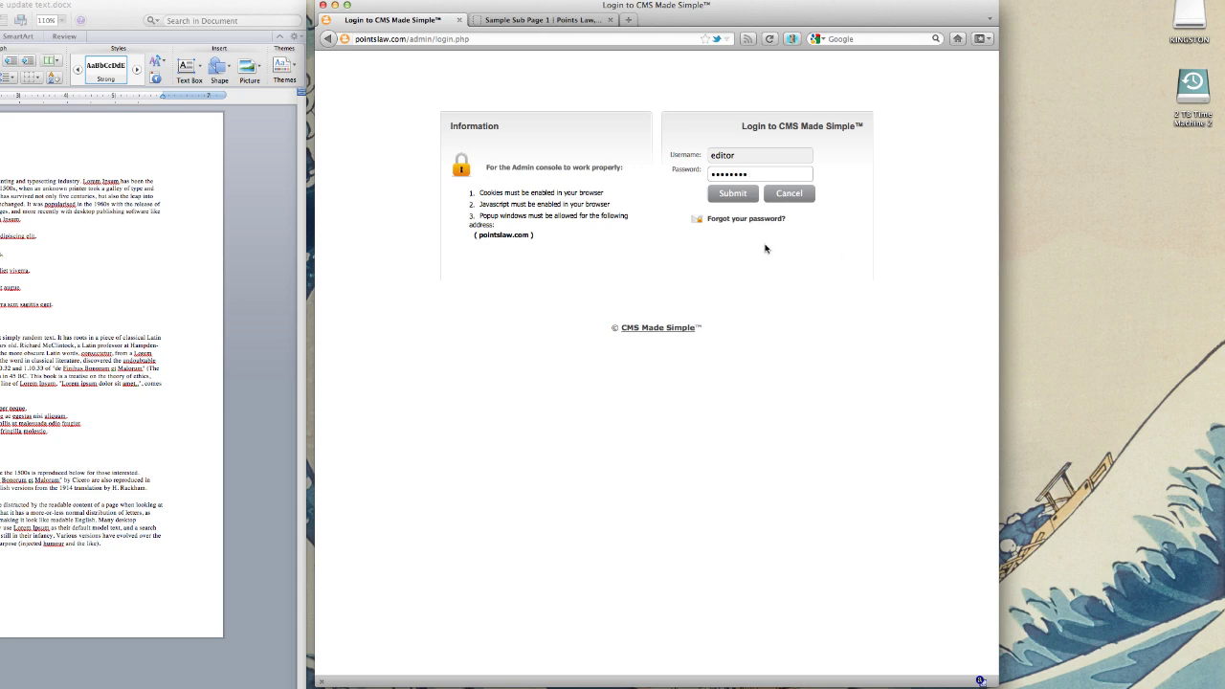
# Step: Sign in to the admin console and dismiss Firefox's remember-password prompt
pyautogui.click(735, 195)
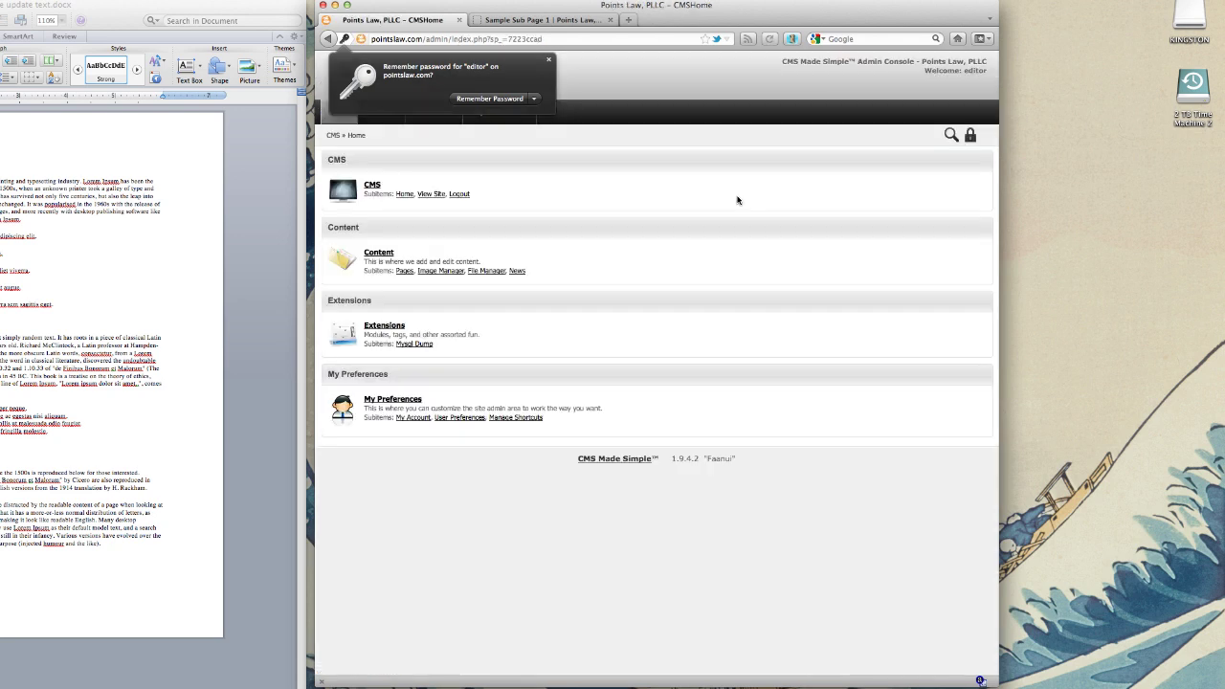
pyautogui.click(729, 197)
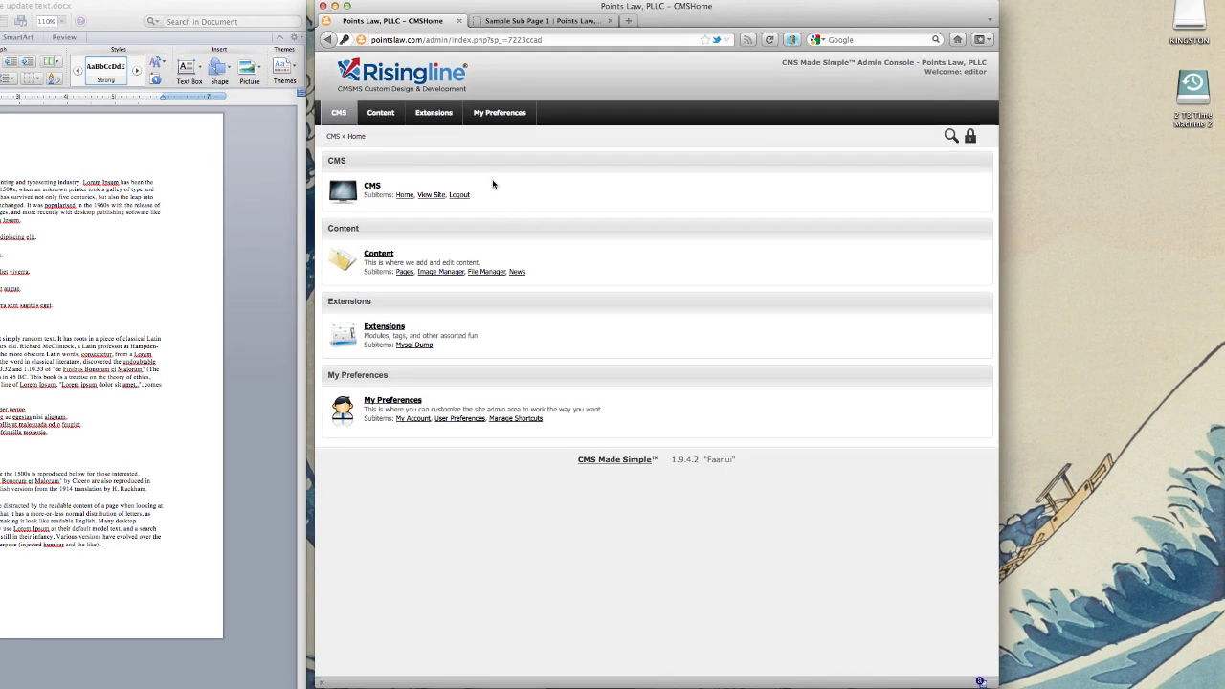
# Step: Run Extensions > Mysql Dump > Backup Database to write backup-2012-02-24_16-38-04.sql
pyautogui.moveTo(440, 117)
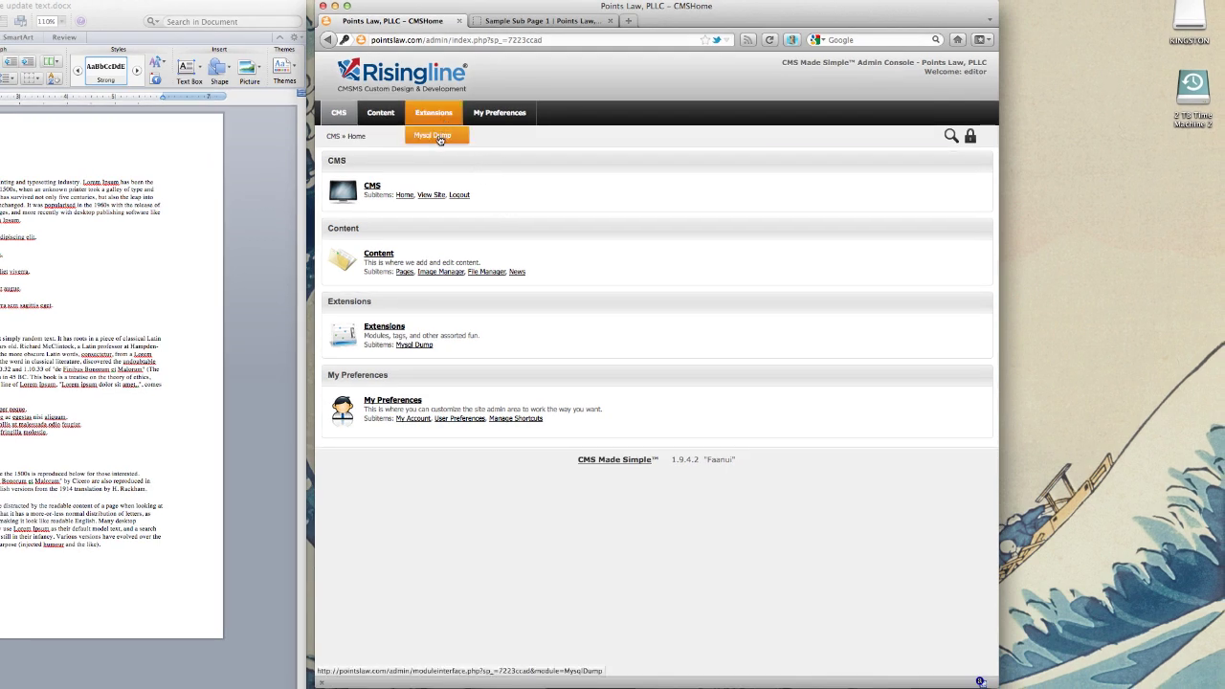
pyautogui.click(439, 139)
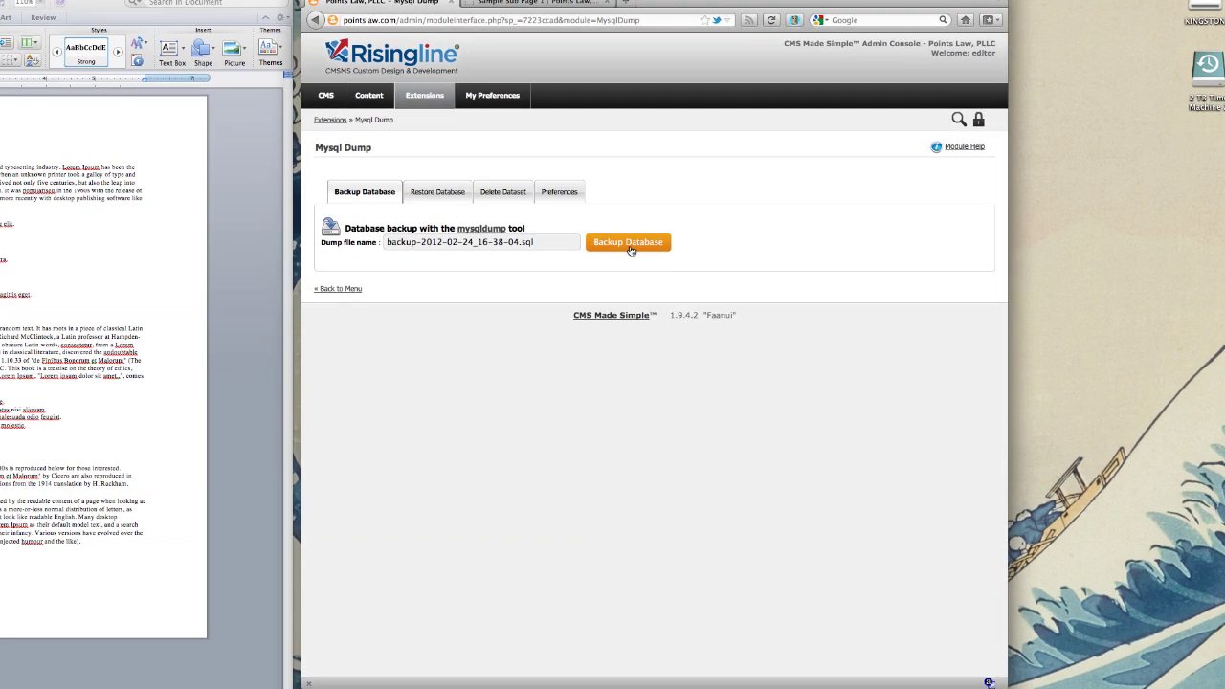
pyautogui.click(631, 250)
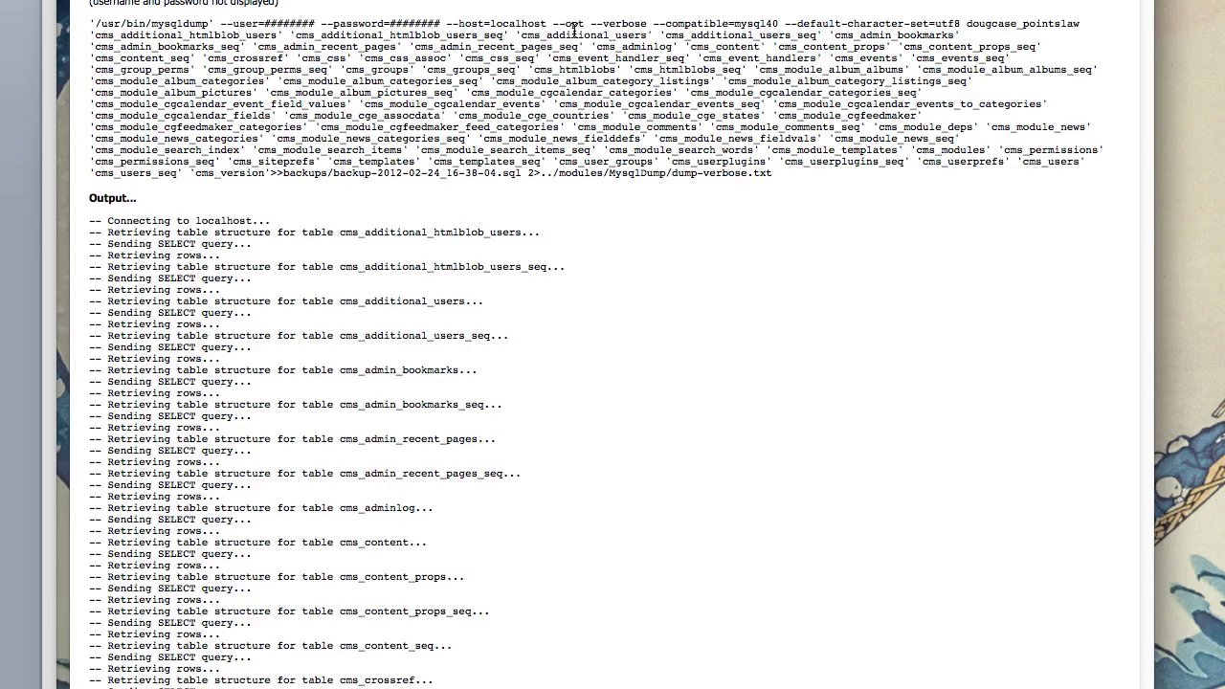
pyautogui.scroll(-20, 574, 32)
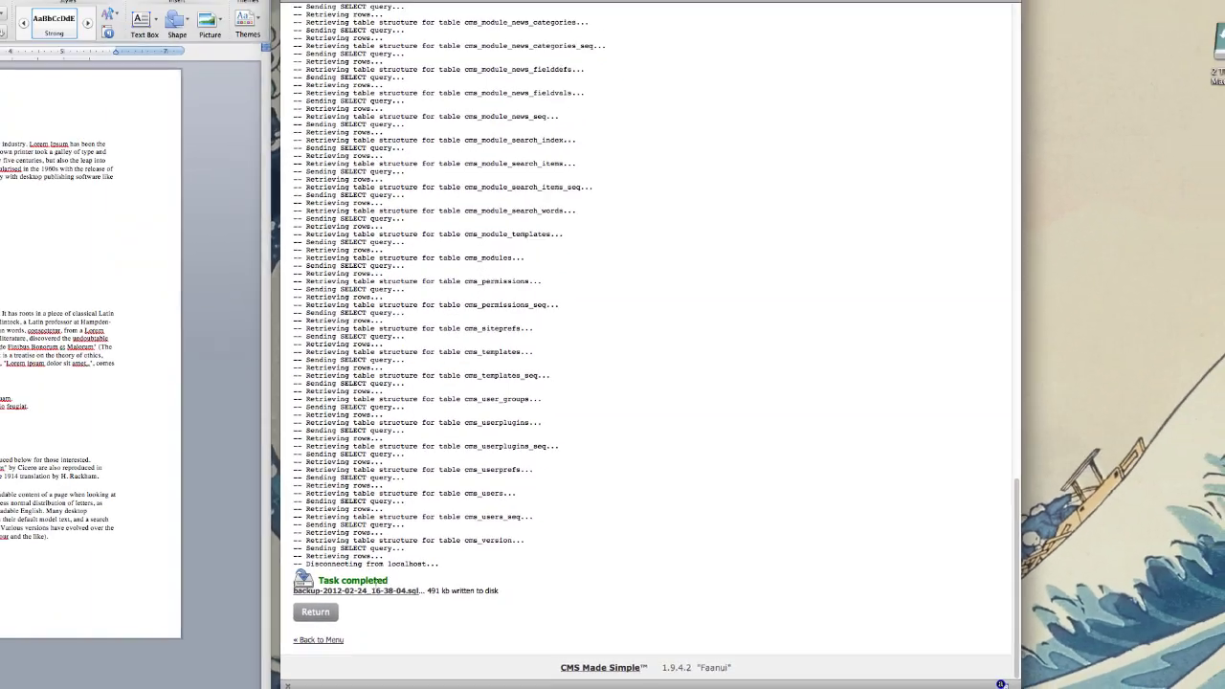
pyautogui.scroll(20, 687, 591)
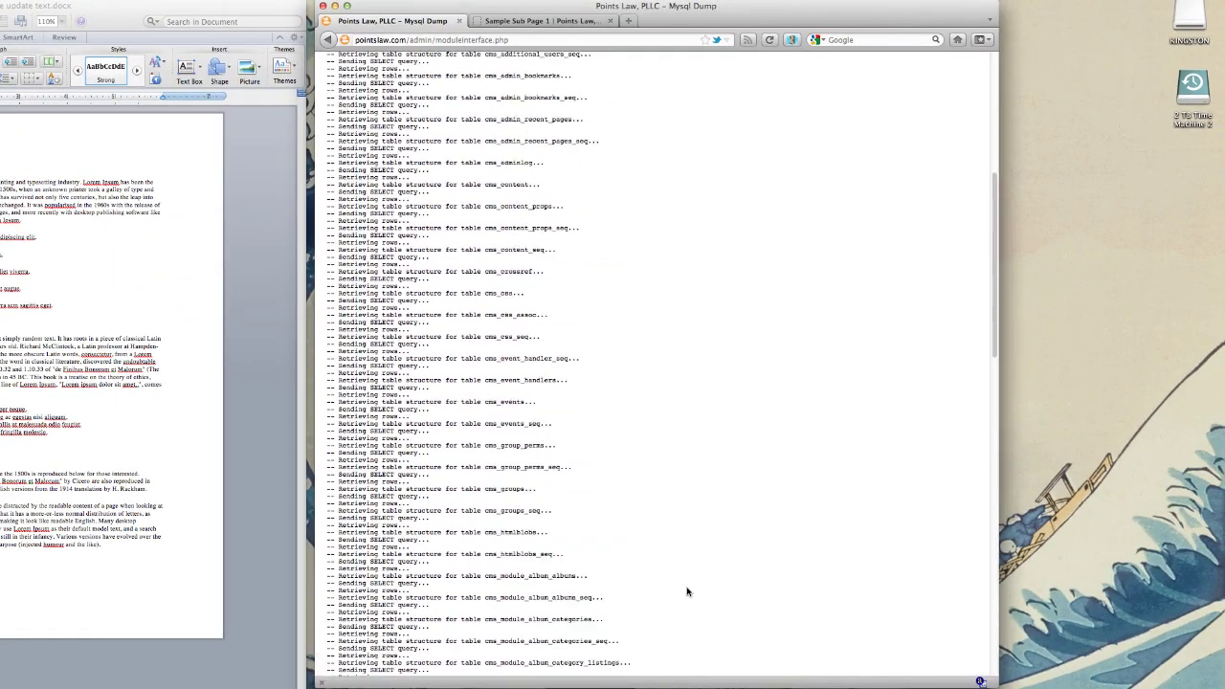
pyautogui.scroll(5, 686, 592)
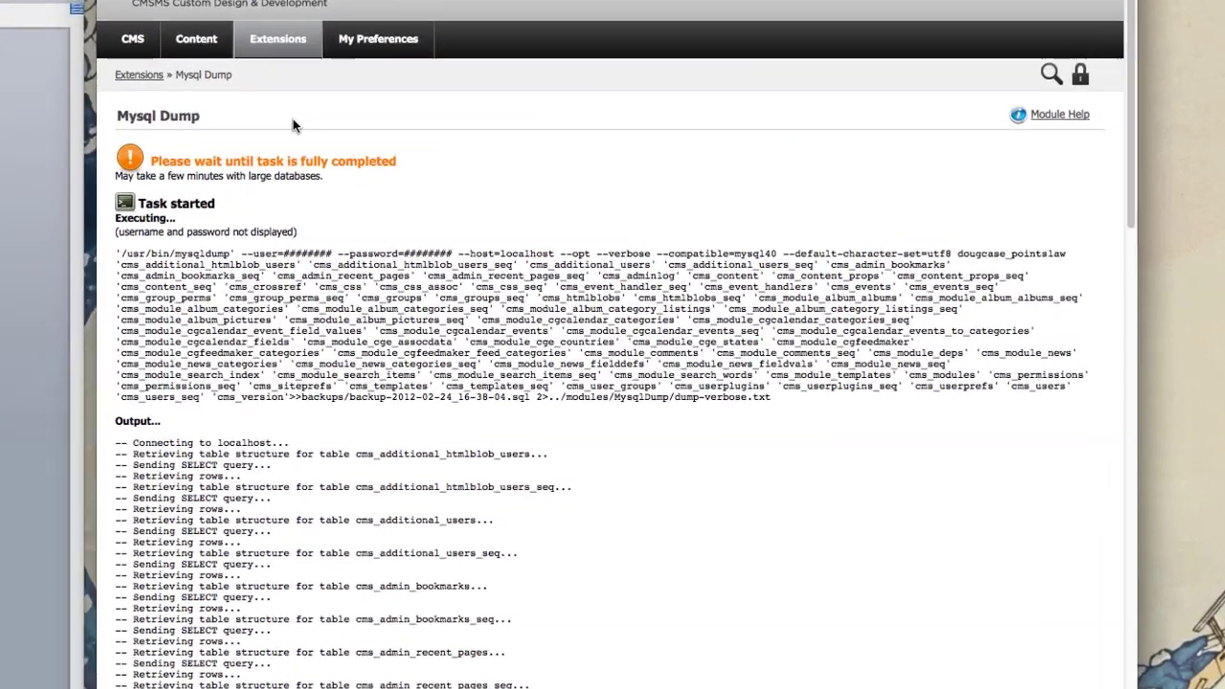
pyautogui.moveTo(384, 120)
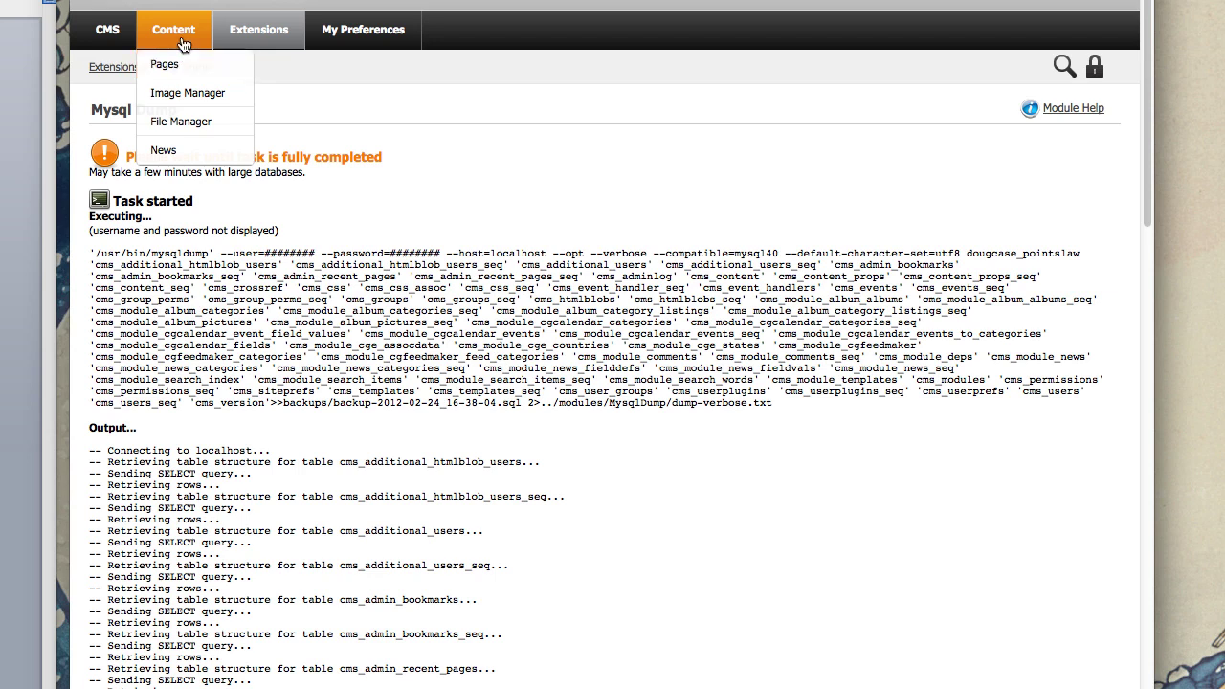
# Step: Open Content > Pages and re-expand What We Do to reveal Sample Sub Page 1 and 2
pyautogui.click(183, 36)
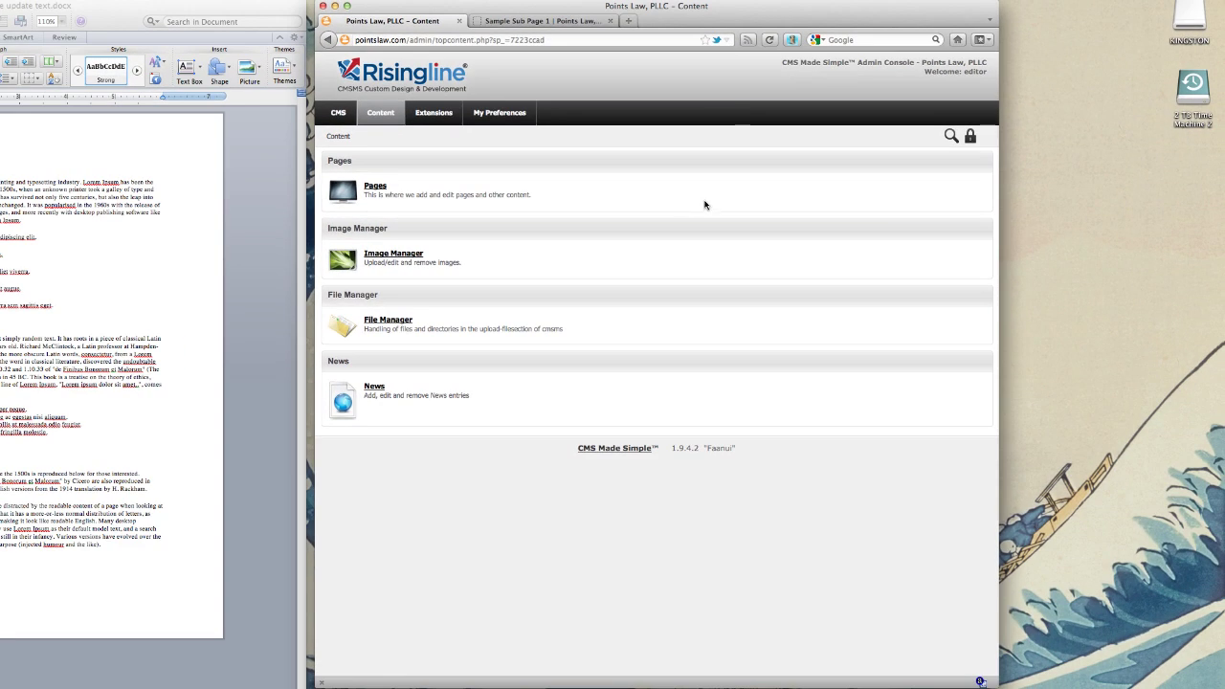
pyautogui.click(345, 123)
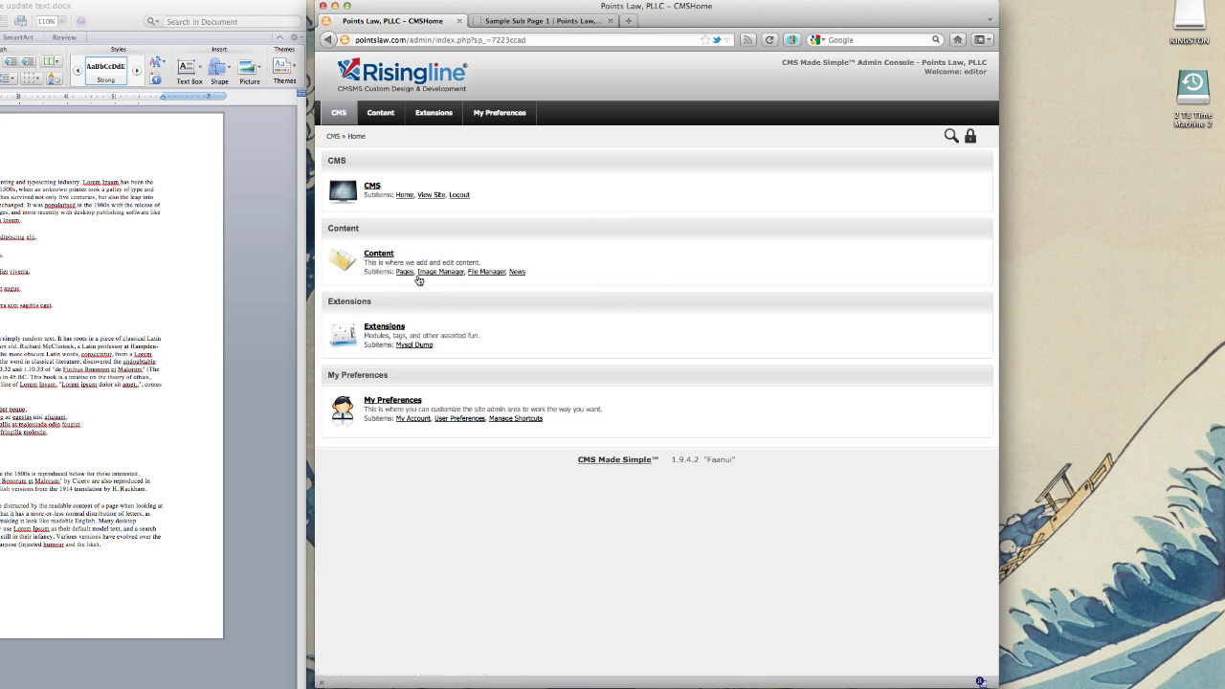
pyautogui.moveTo(387, 115)
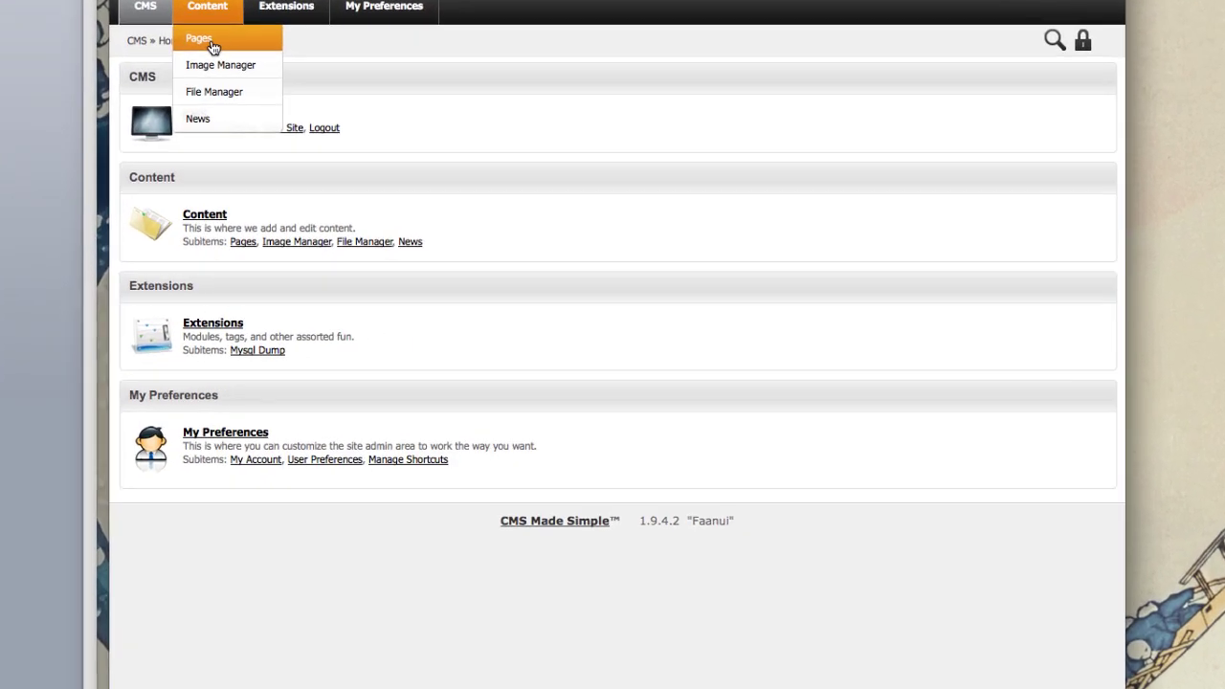
pyautogui.click(382, 139)
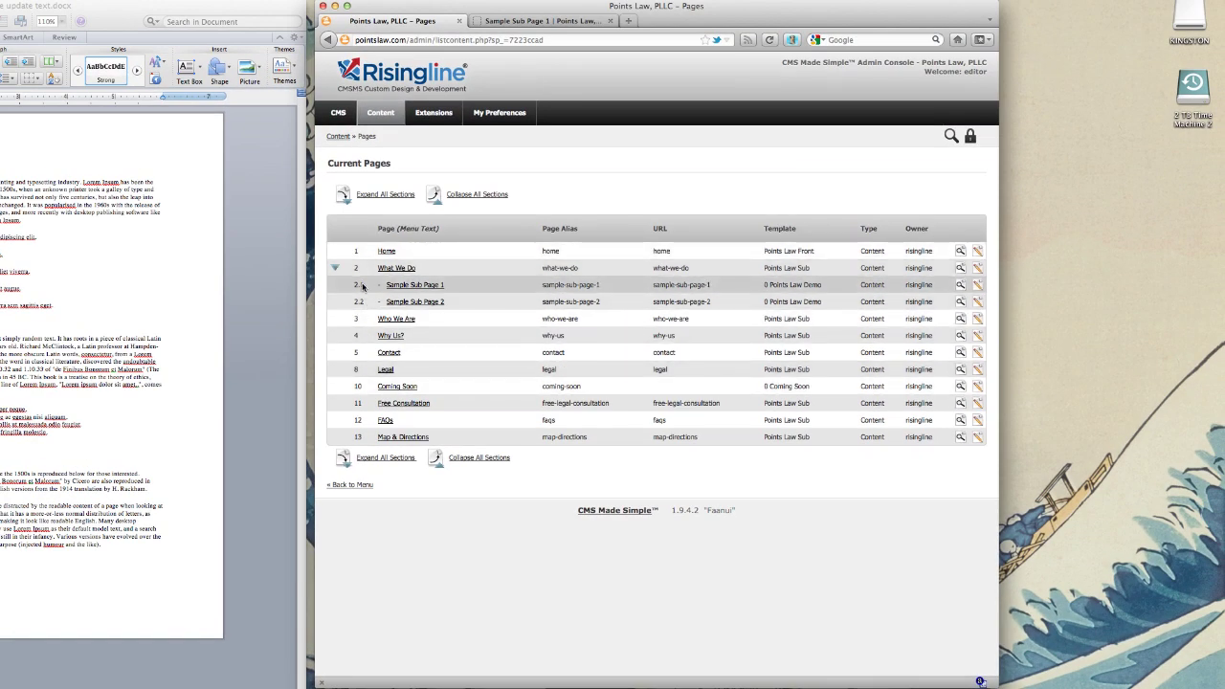
pyautogui.click(340, 269)
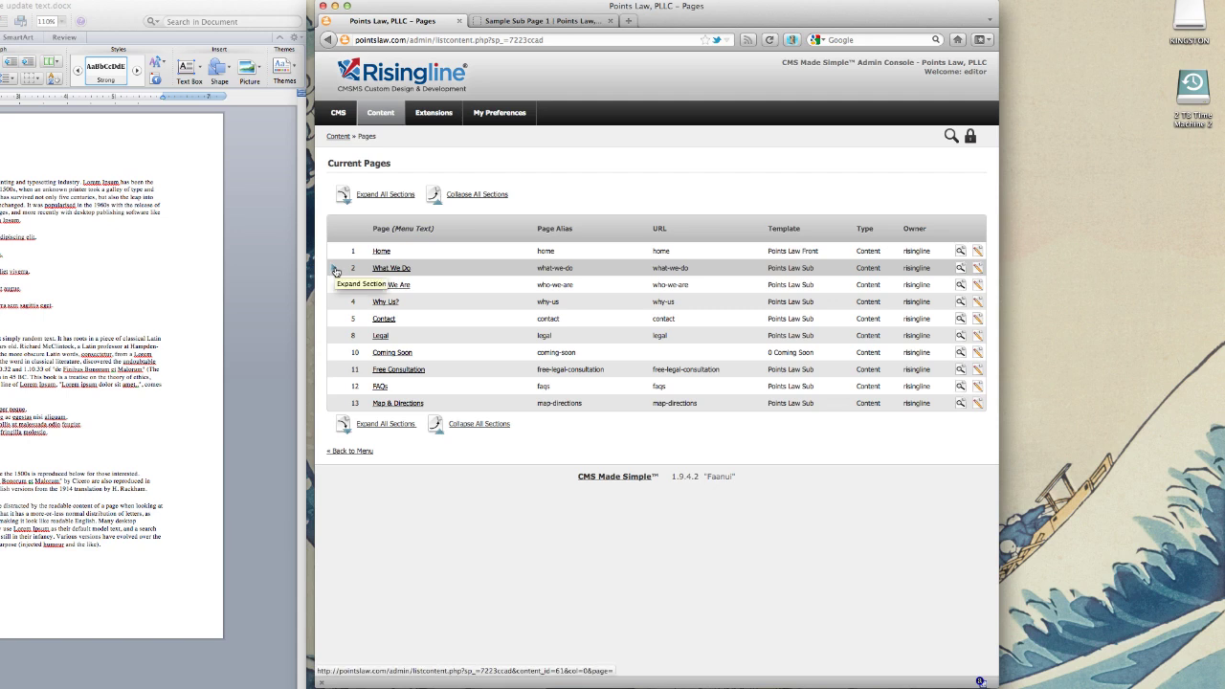
pyautogui.click(336, 272)
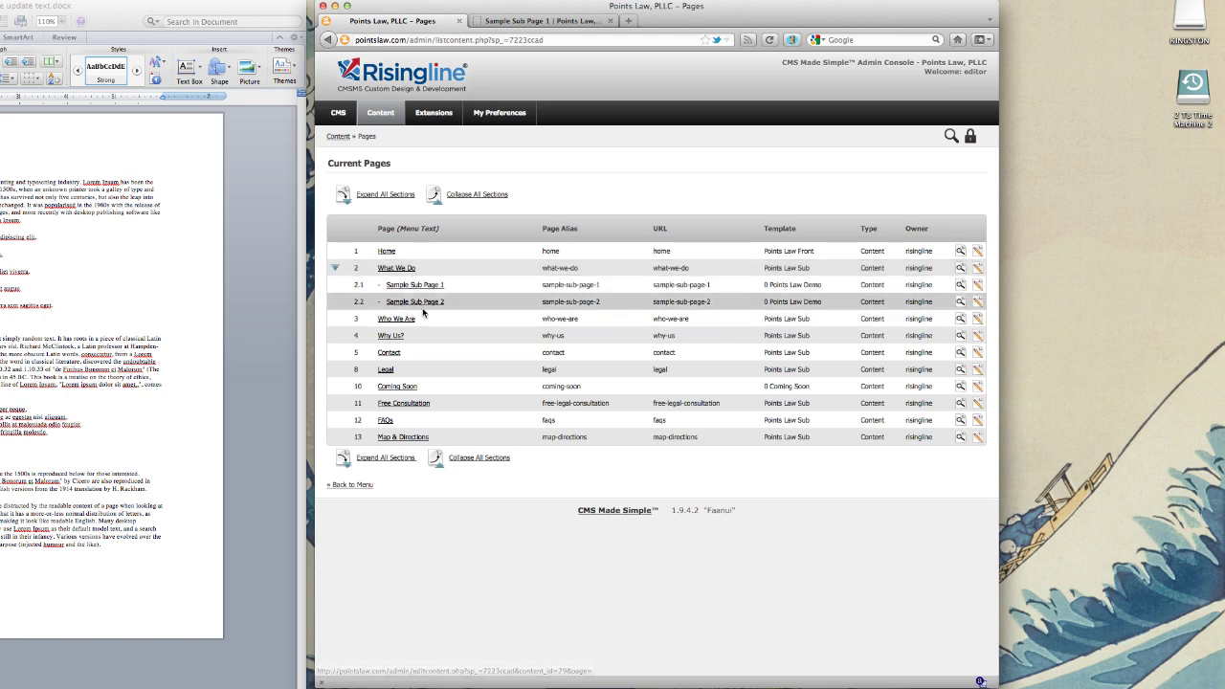
pyautogui.click(549, 21)
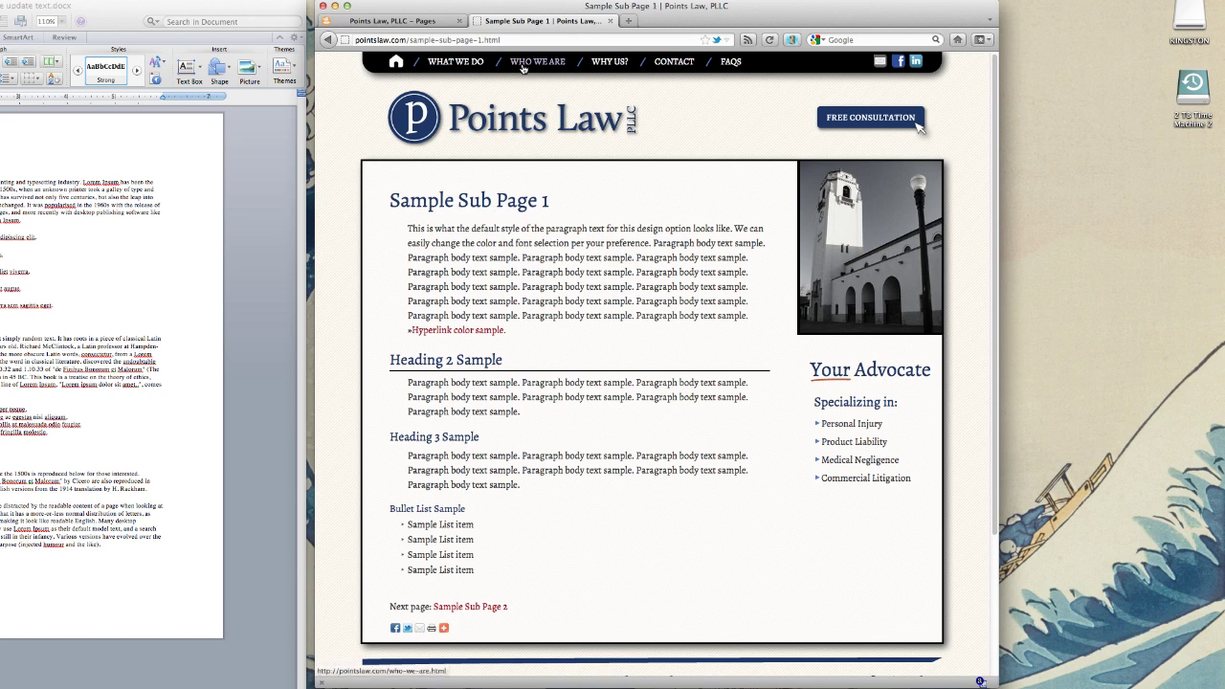
pyautogui.moveTo(469, 63)
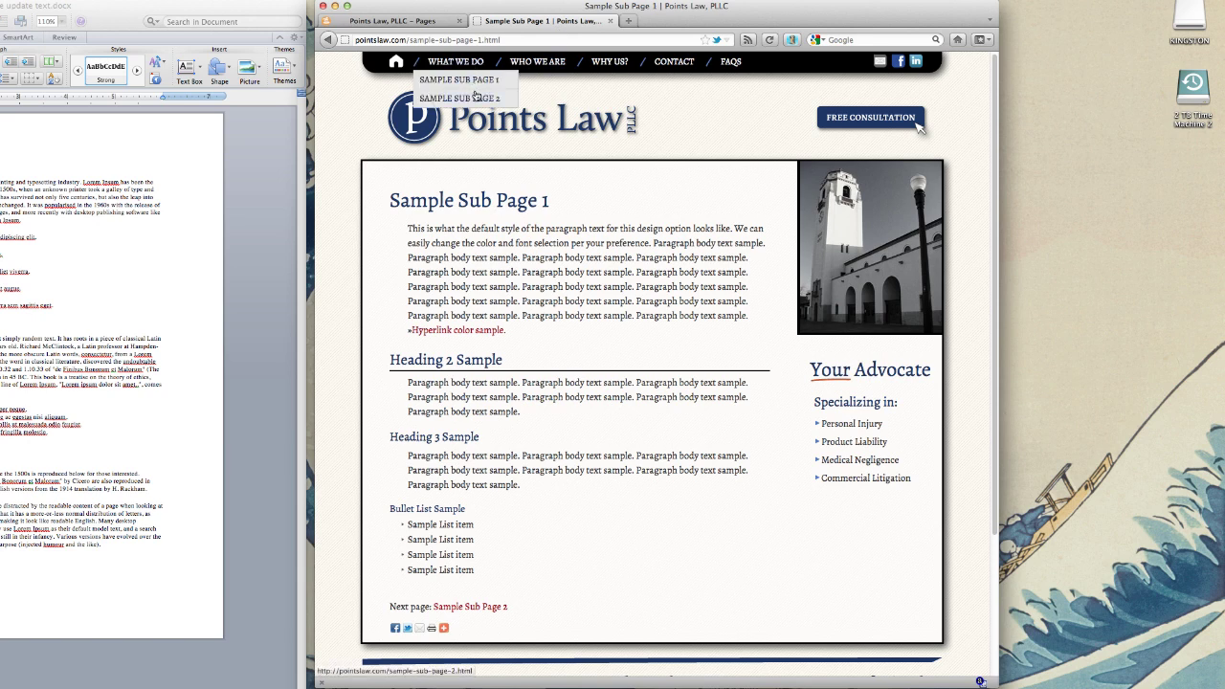
pyautogui.click(426, 23)
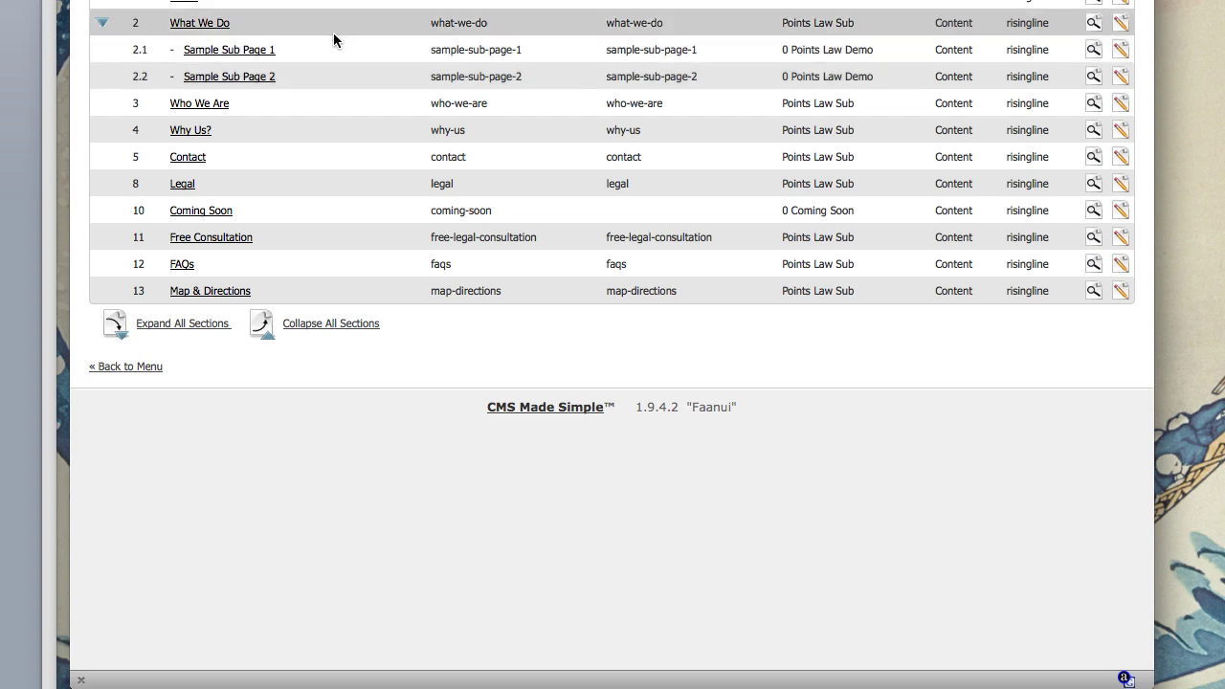
# Step: Open Sample Sub Page 1 and overwrite the start of its opening paragraph with "test."
pyautogui.click(238, 50)
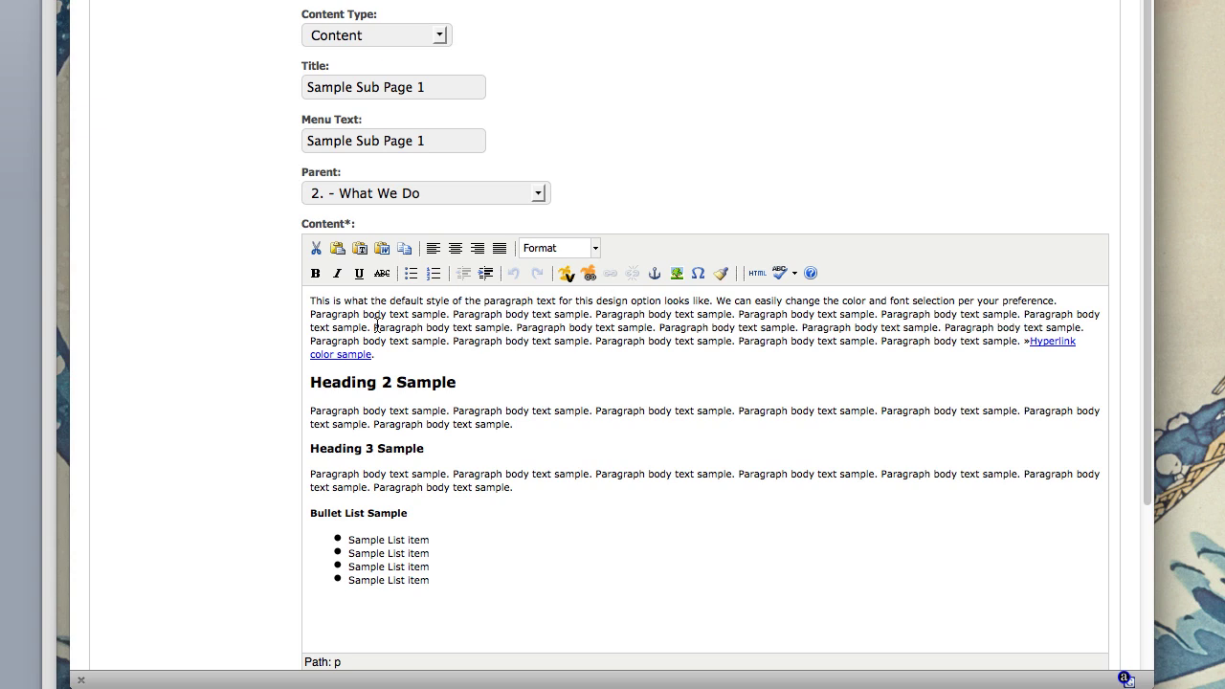
pyautogui.moveTo(311, 301); pyautogui.dragTo(454, 334)
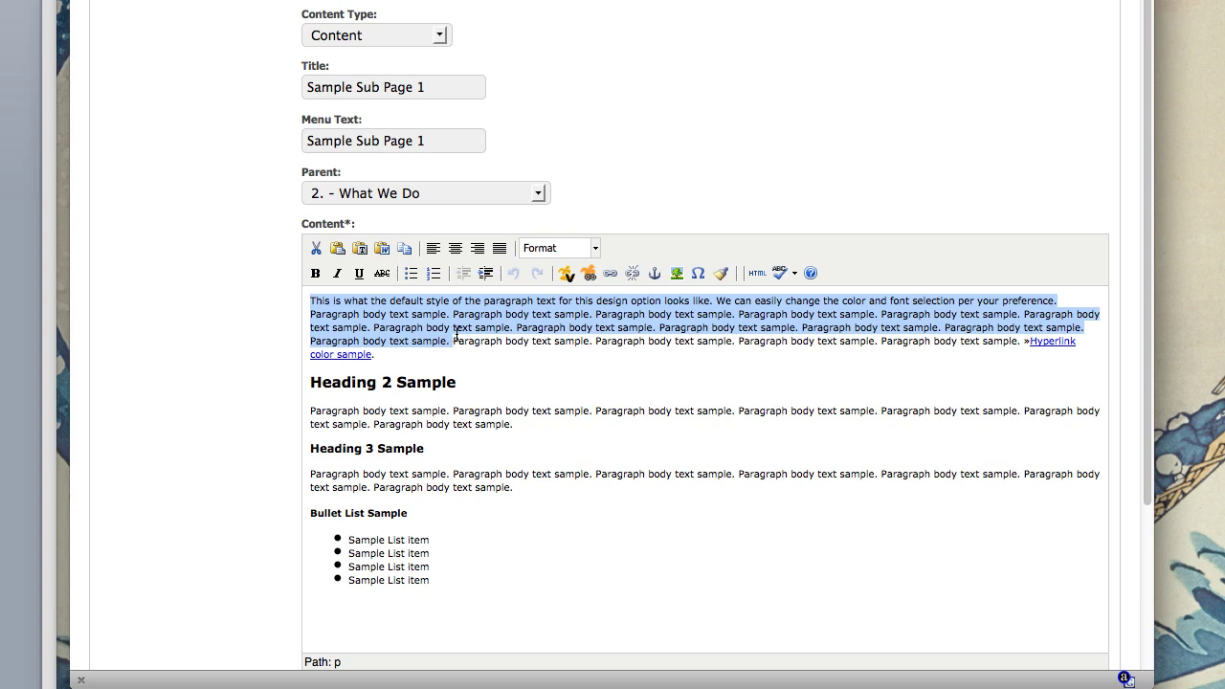
pyautogui.click(455, 335)
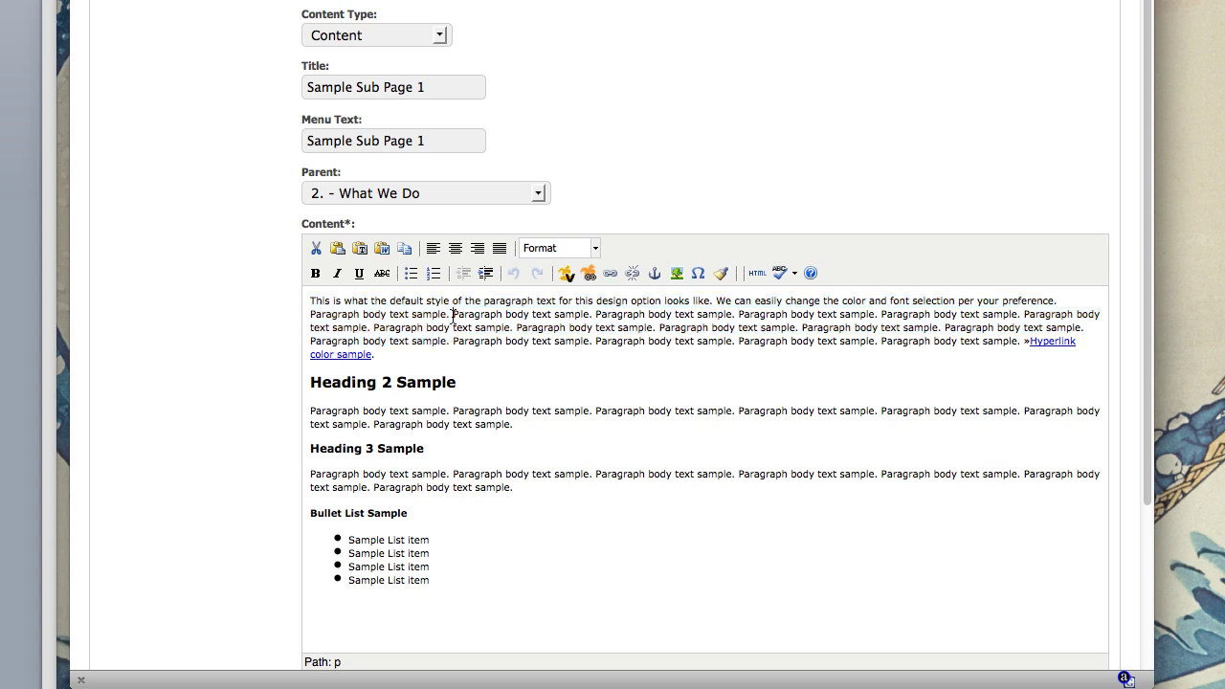
pyautogui.moveTo(437, 342); pyautogui.dragTo(308, 308)
pyautogui.write('test')
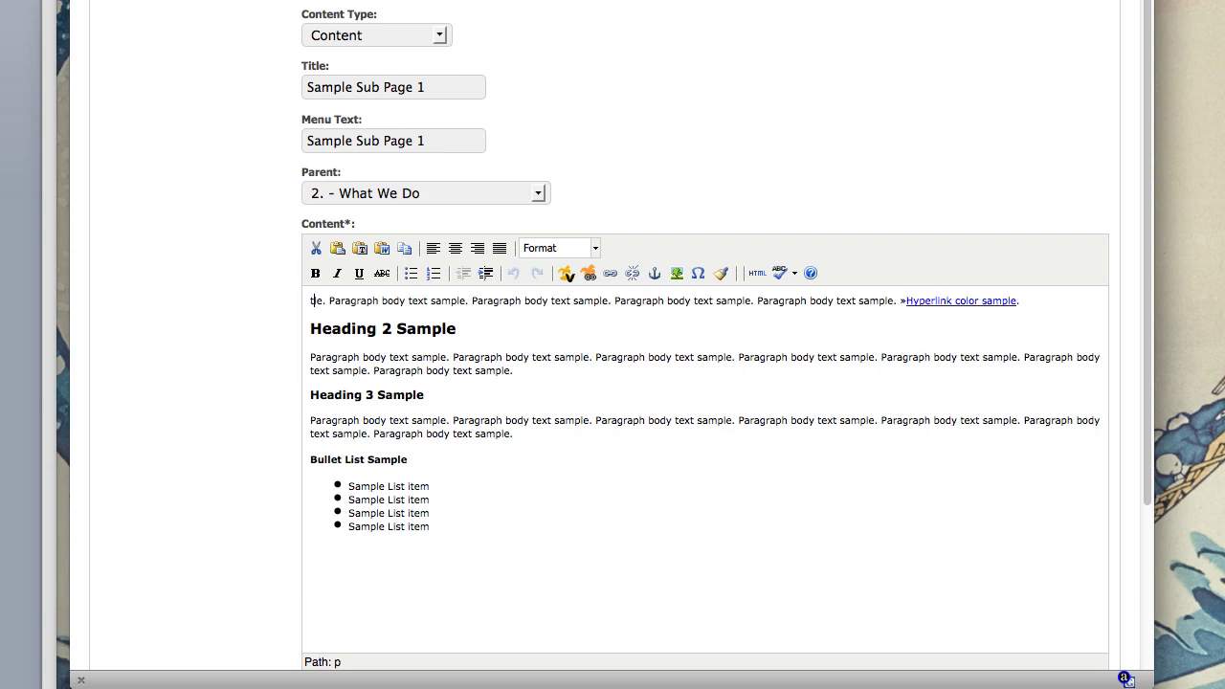
pyautogui.write('.')
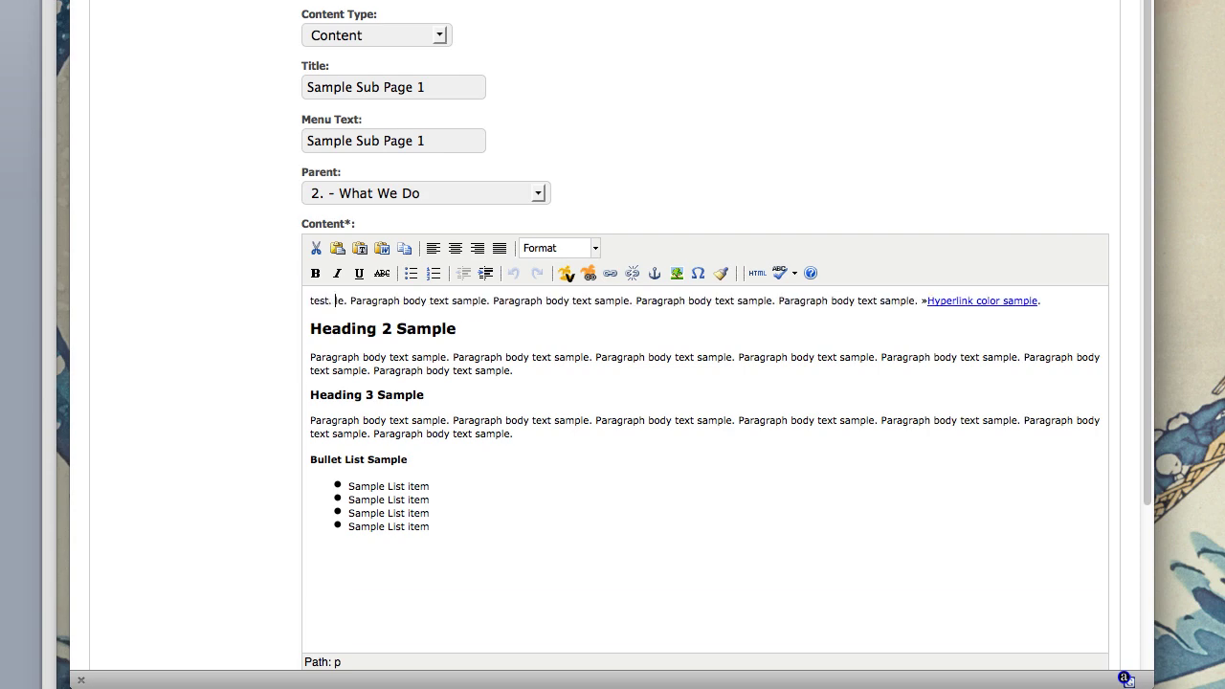
# Step: Replace the last sentence of the Heading 3 paragraph with "Test."
pyautogui.click(412, 356)
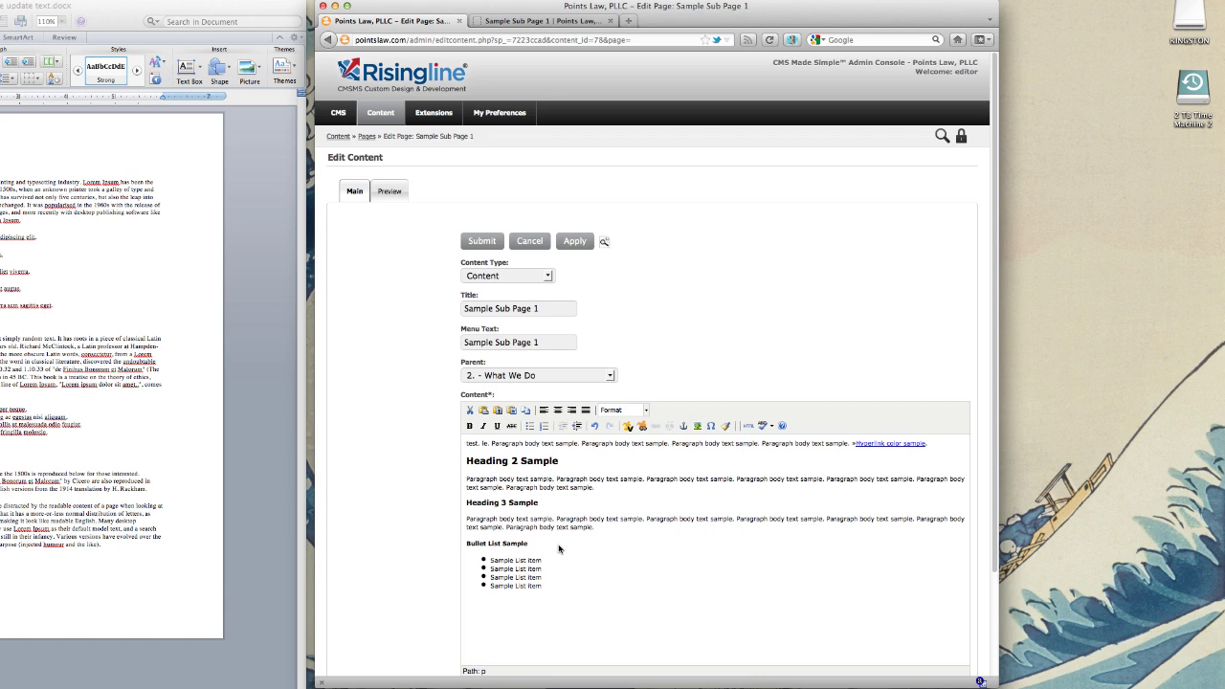
pyautogui.moveTo(596, 527)
pyautogui.mouseDown()
pyautogui.moveTo(549, 527)
pyautogui.moveTo(594, 527)
pyautogui.mouseUp()
pyautogui.click(538, 527)
pyautogui.write('Test.')
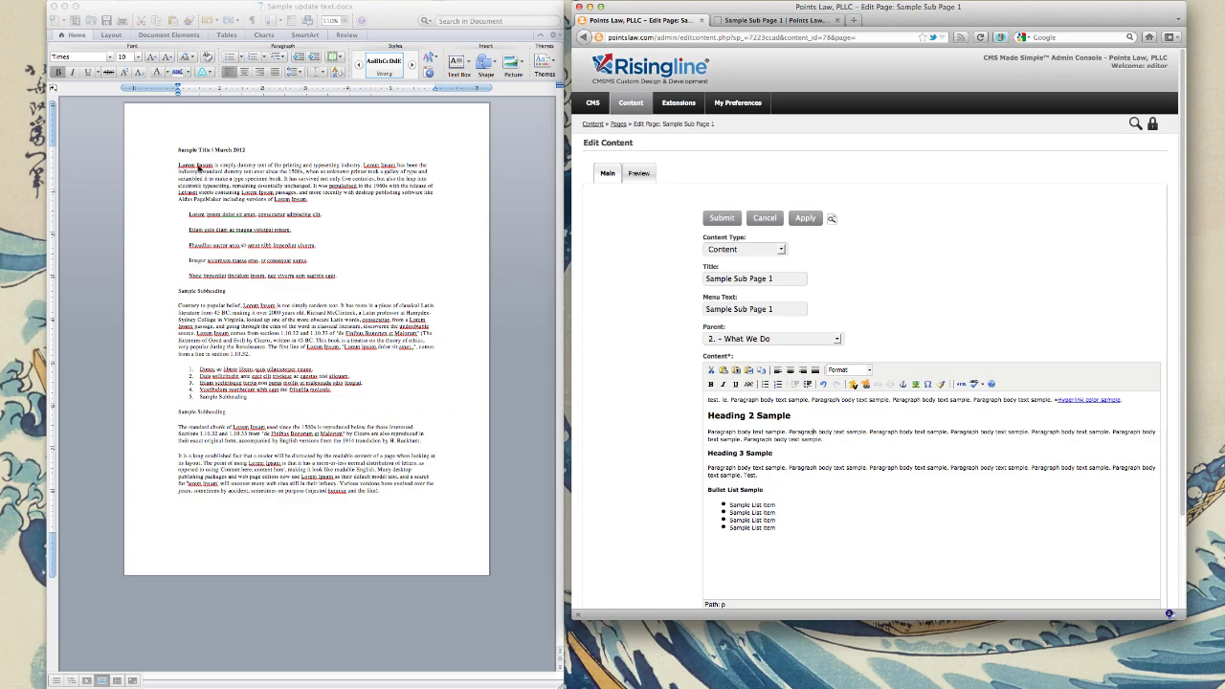
# Step: Select and copy the first paragraph of Sample update text.docx in Word
pyautogui.click(245, 170)
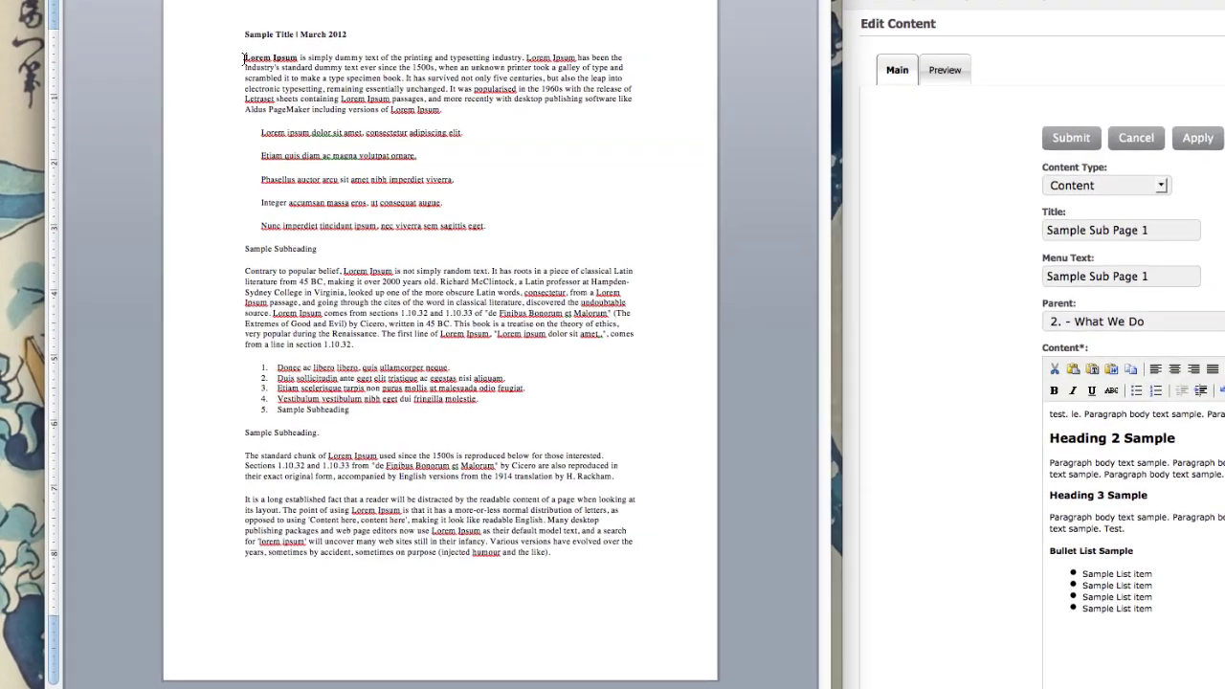
pyautogui.moveTo(178, 165); pyautogui.dragTo(307, 192)
pyautogui.moveTo(505, 54); pyautogui.dragTo(515, 61)
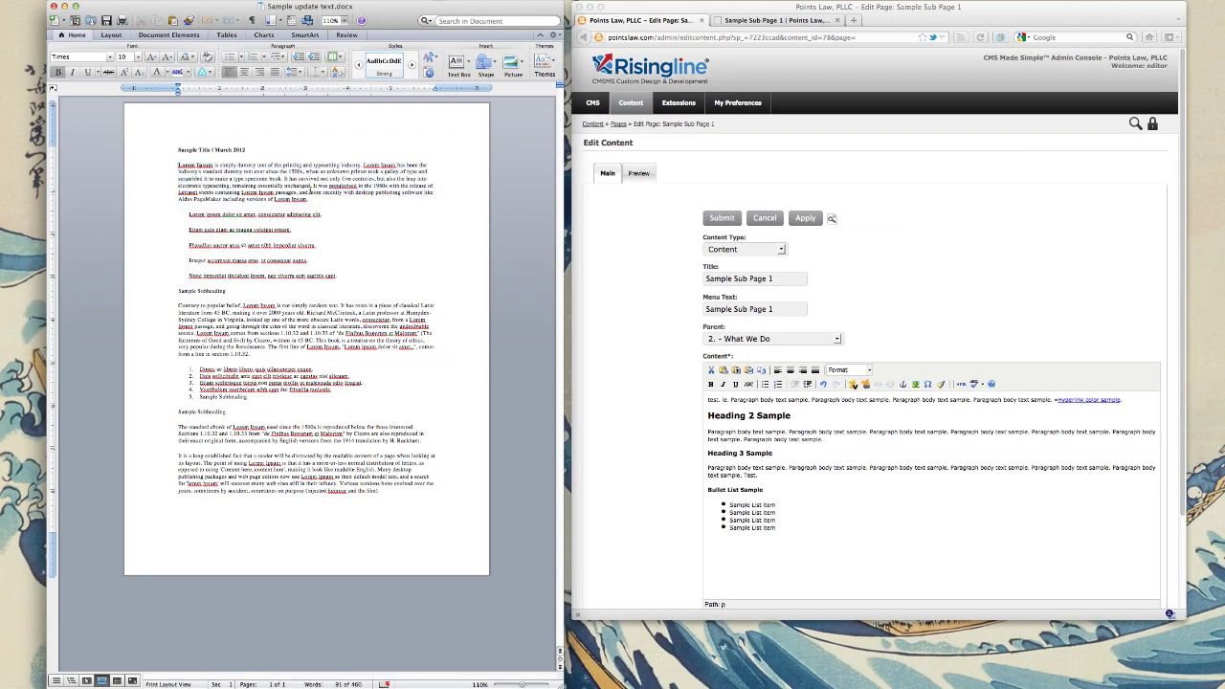
pyautogui.moveTo(309, 199); pyautogui.dragTo(178, 164)
pyautogui.rightClick(258, 182)
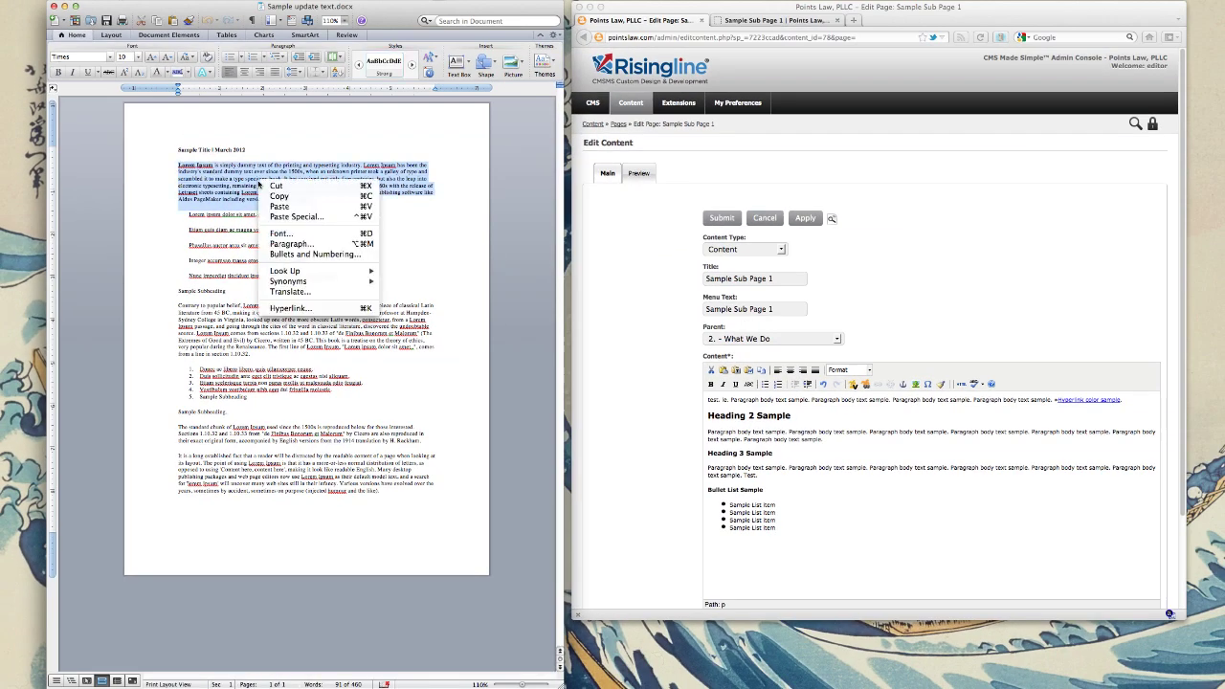
pyautogui.click(288, 198)
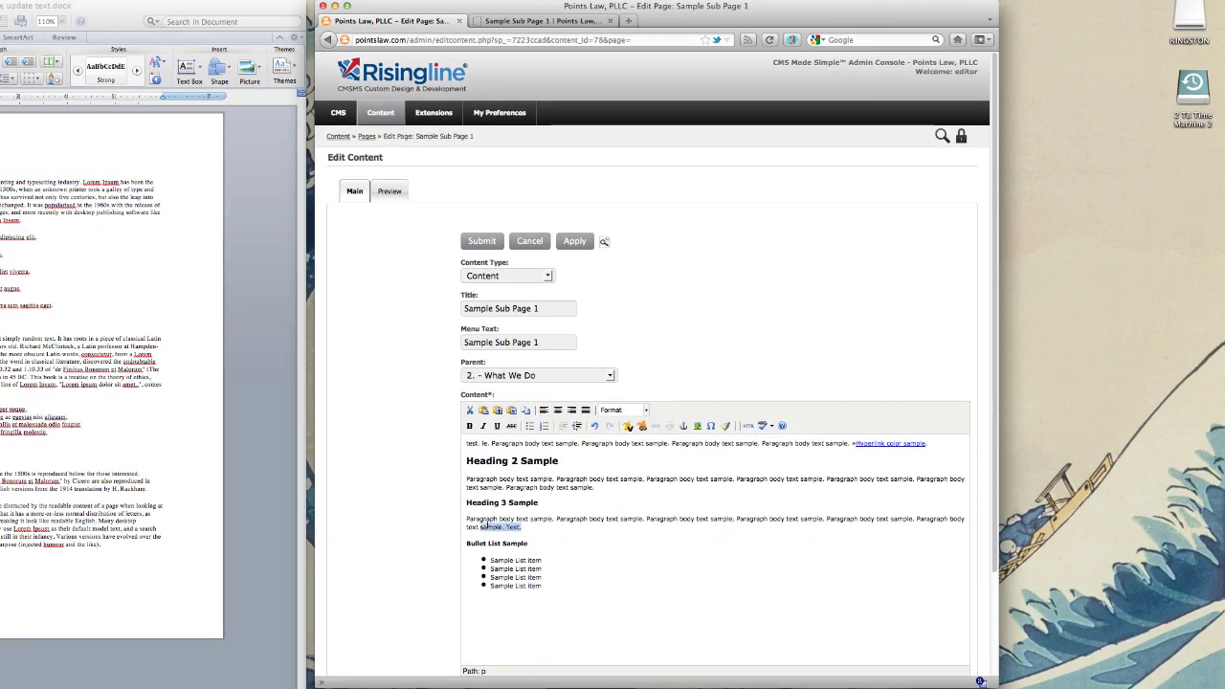
# Step: Replace the Heading 3 paragraph with the copied Lorem Ipsum text using Paste from Word
pyautogui.moveTo(524, 529); pyautogui.dragTo(466, 518)
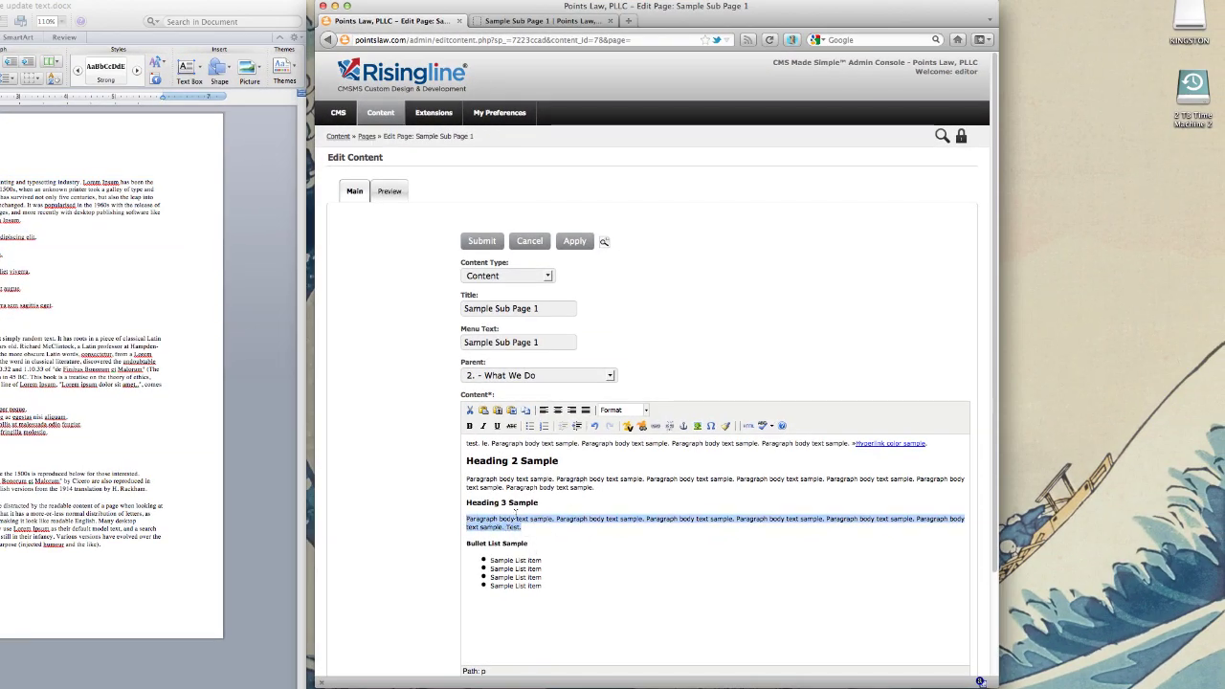
pyautogui.click(512, 412)
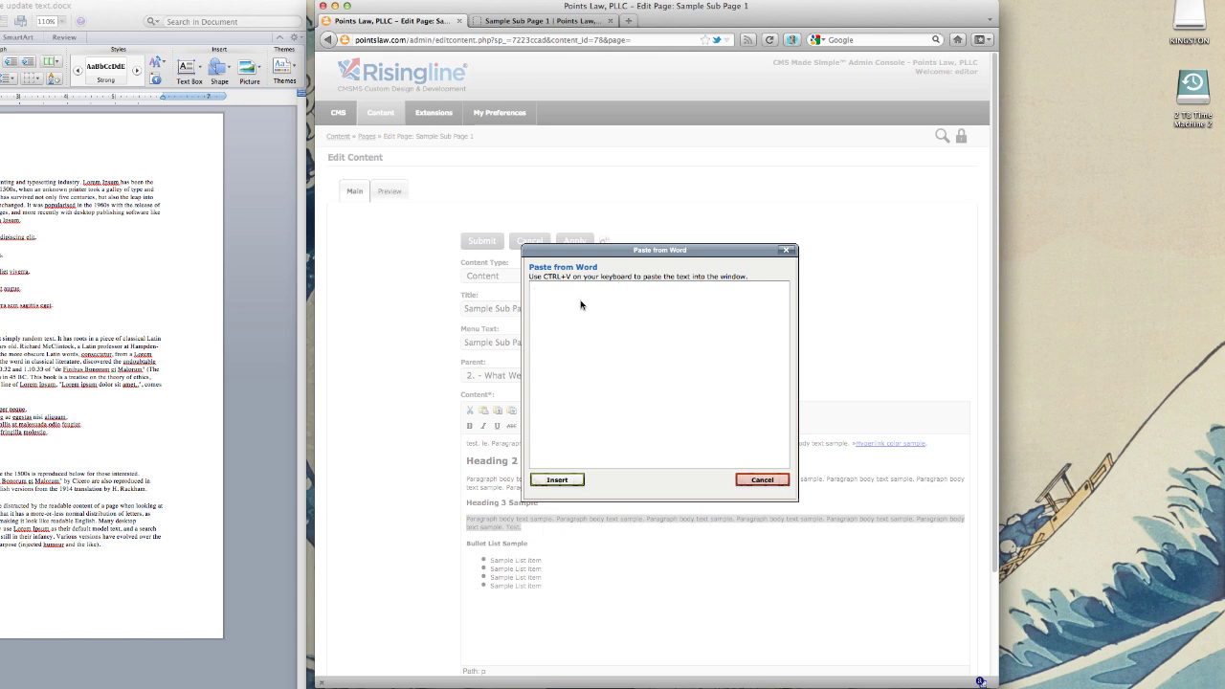
pyautogui.press('super+v')
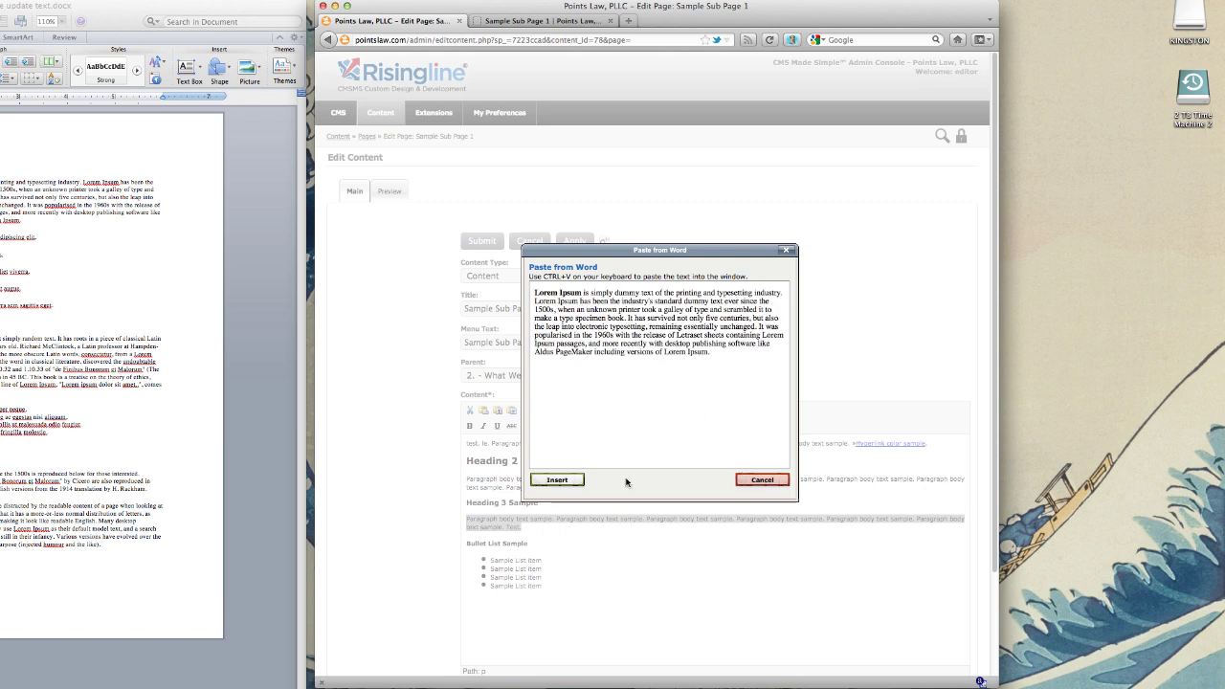
pyautogui.click(558, 480)
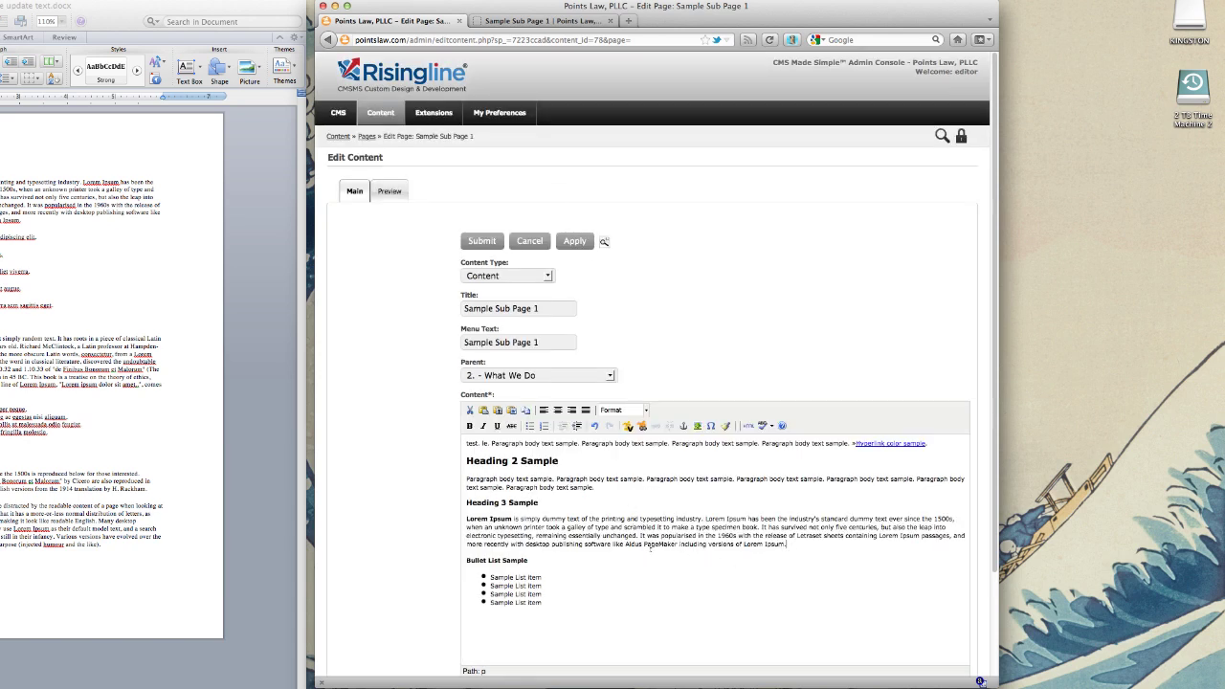
pyautogui.scroll(-2, 649, 546)
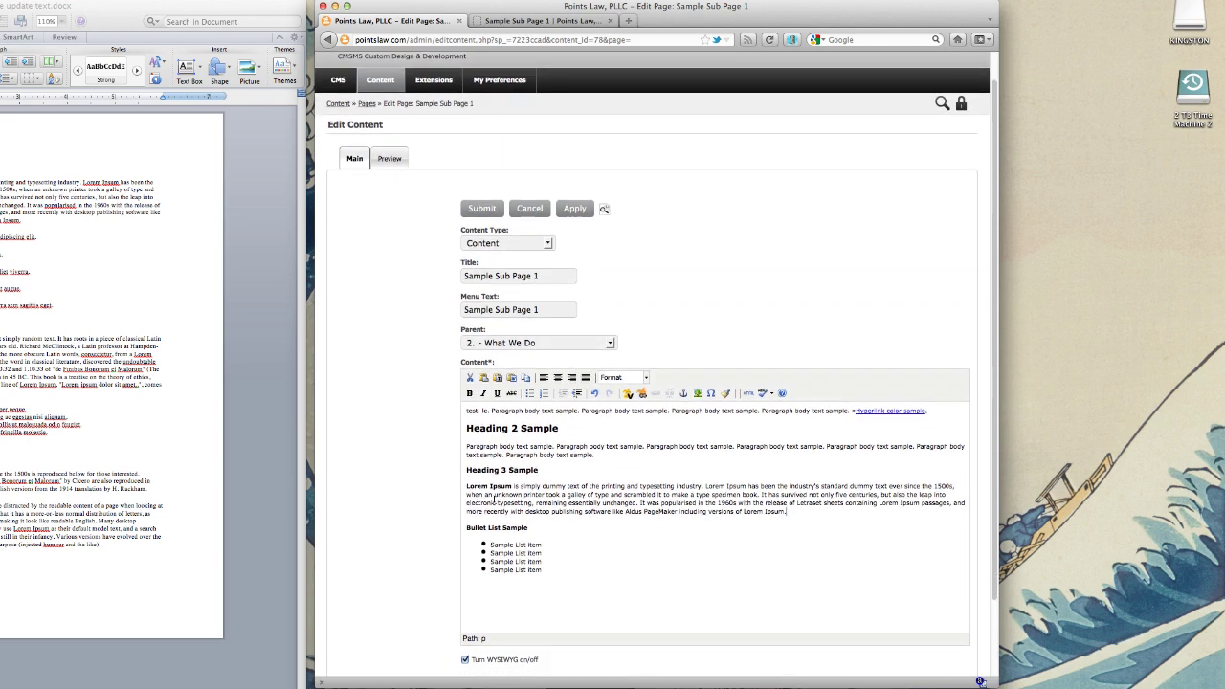
pyautogui.scroll(-1, 653, 518)
pyautogui.scroll(3, 577, 371)
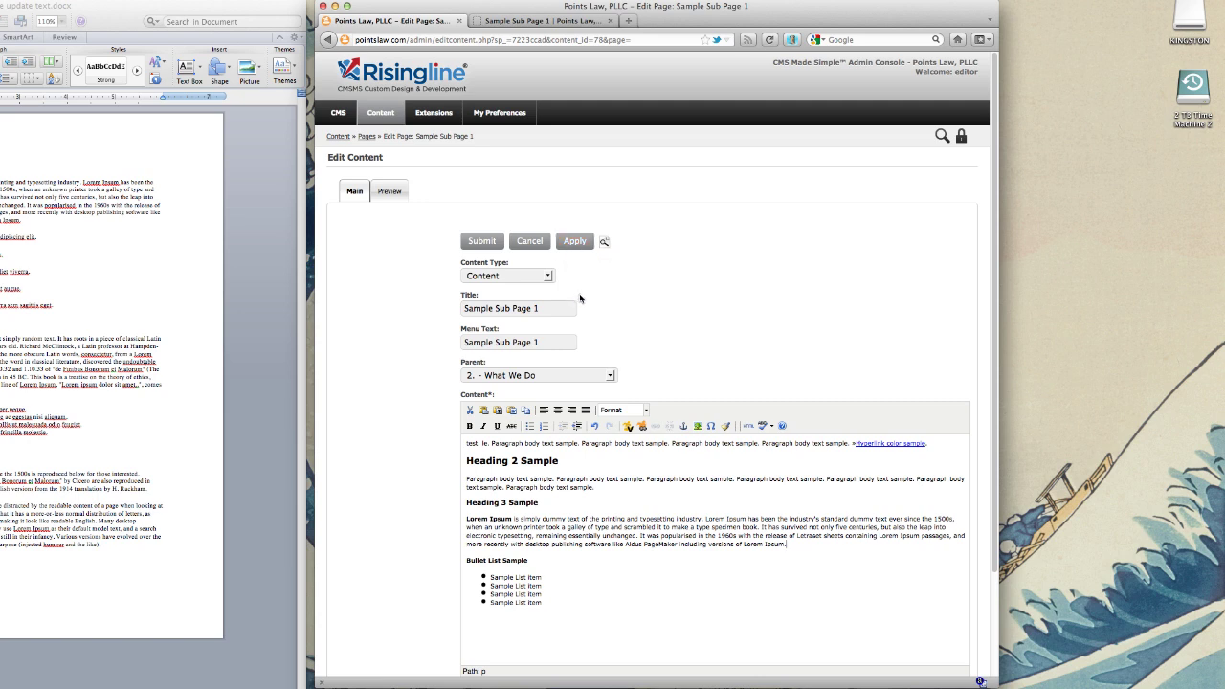
# Step: Apply the edits and review the Lorem Ipsum paragraph on the live Sample Sub Page 1
pyautogui.click(574, 243)
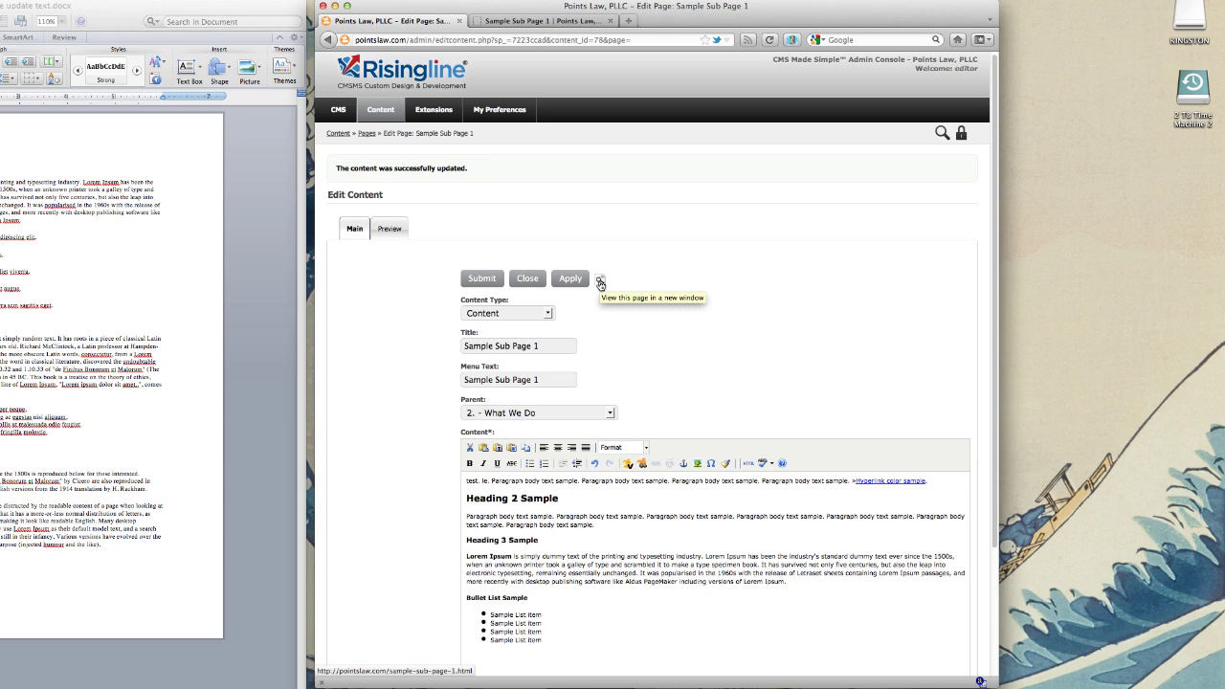
pyautogui.click(600, 282)
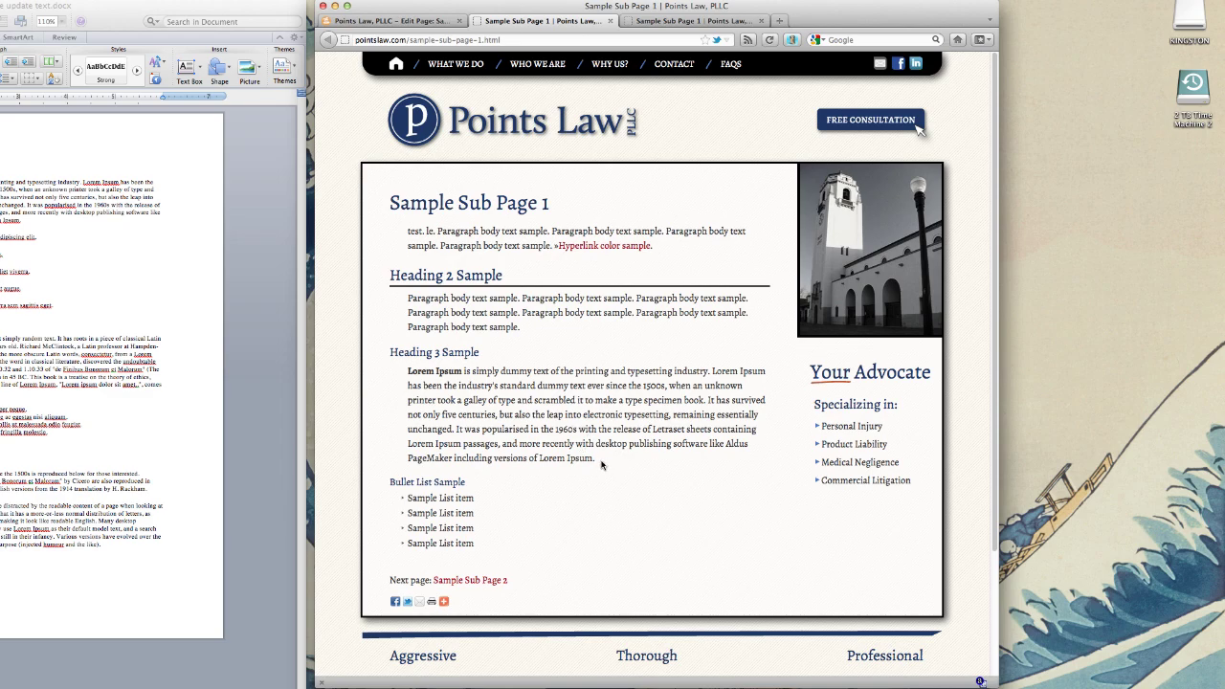
pyautogui.moveTo(595, 459); pyautogui.dragTo(414, 373)
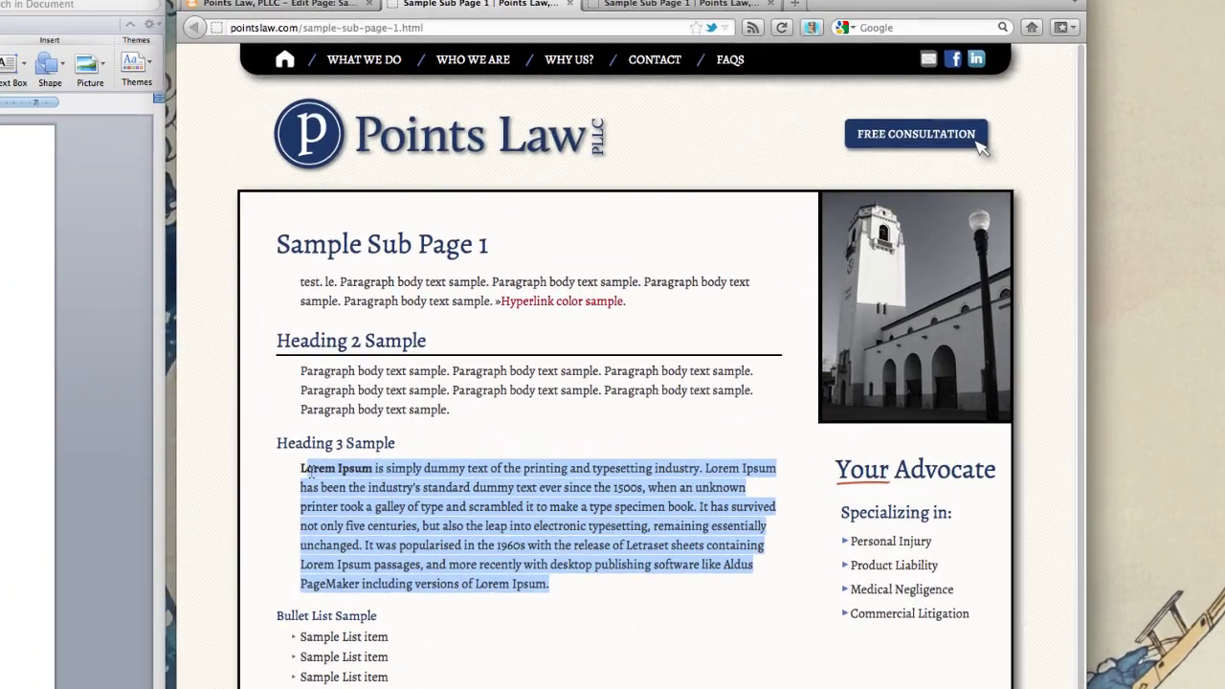
pyautogui.click(328, 495)
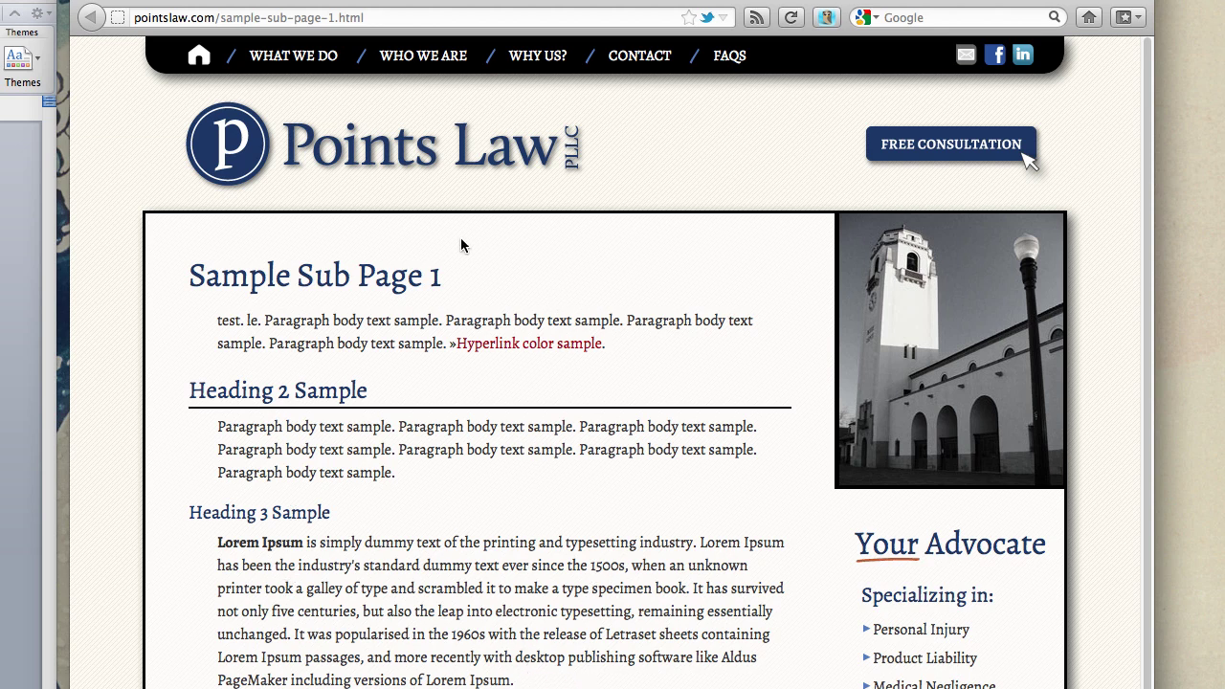
# Step: Back in the editor, delete the stray word "le." from the first line
pyautogui.click(256, 3)
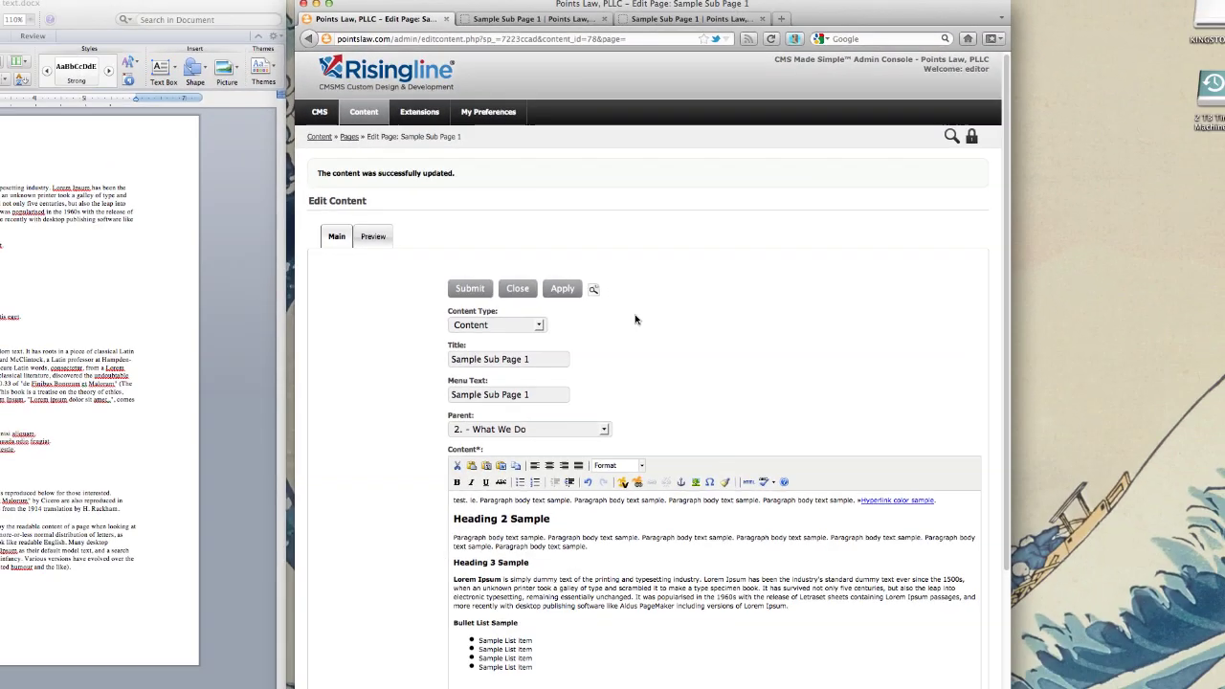
pyautogui.scroll(-2, 980, 682)
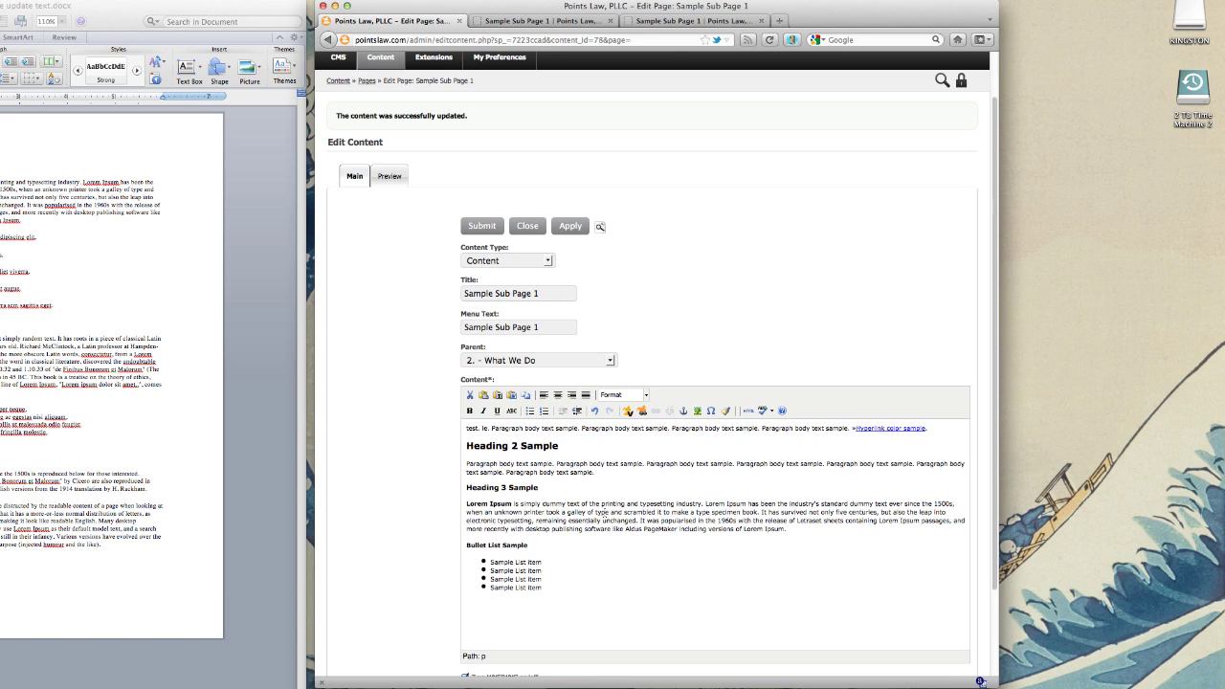
pyautogui.scroll(-1, 980, 681)
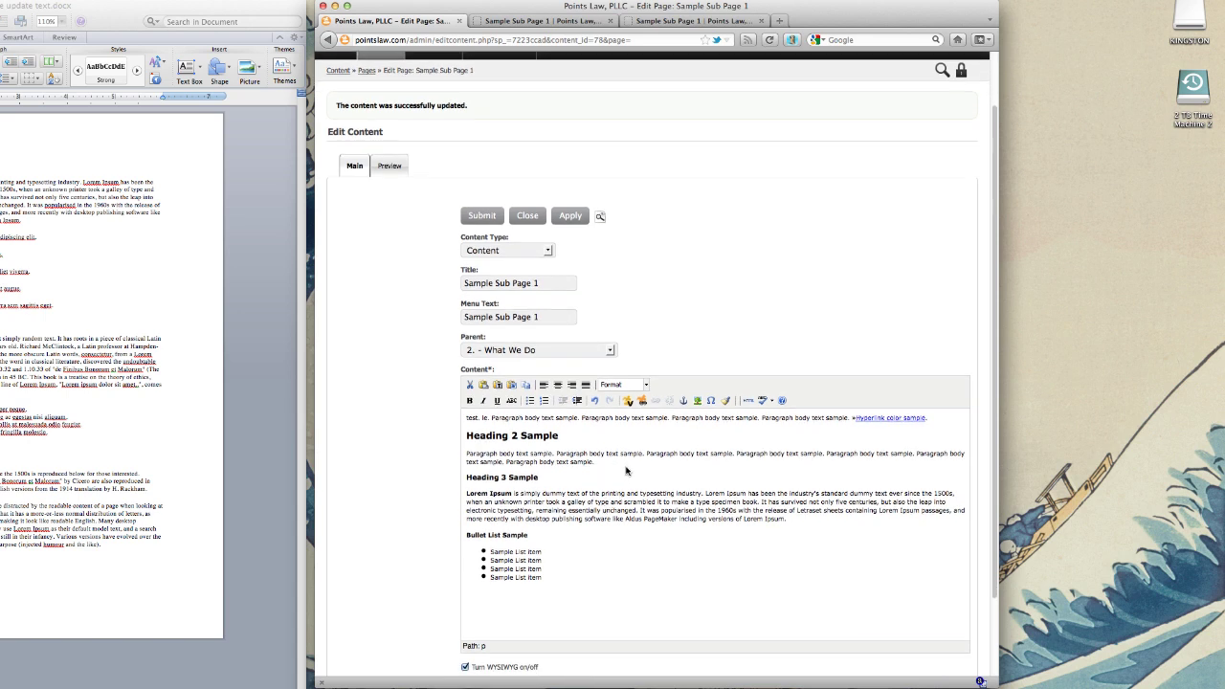
pyautogui.click(559, 436)
pyautogui.doubleClick(485, 419)
pyautogui.press('BackSpace')
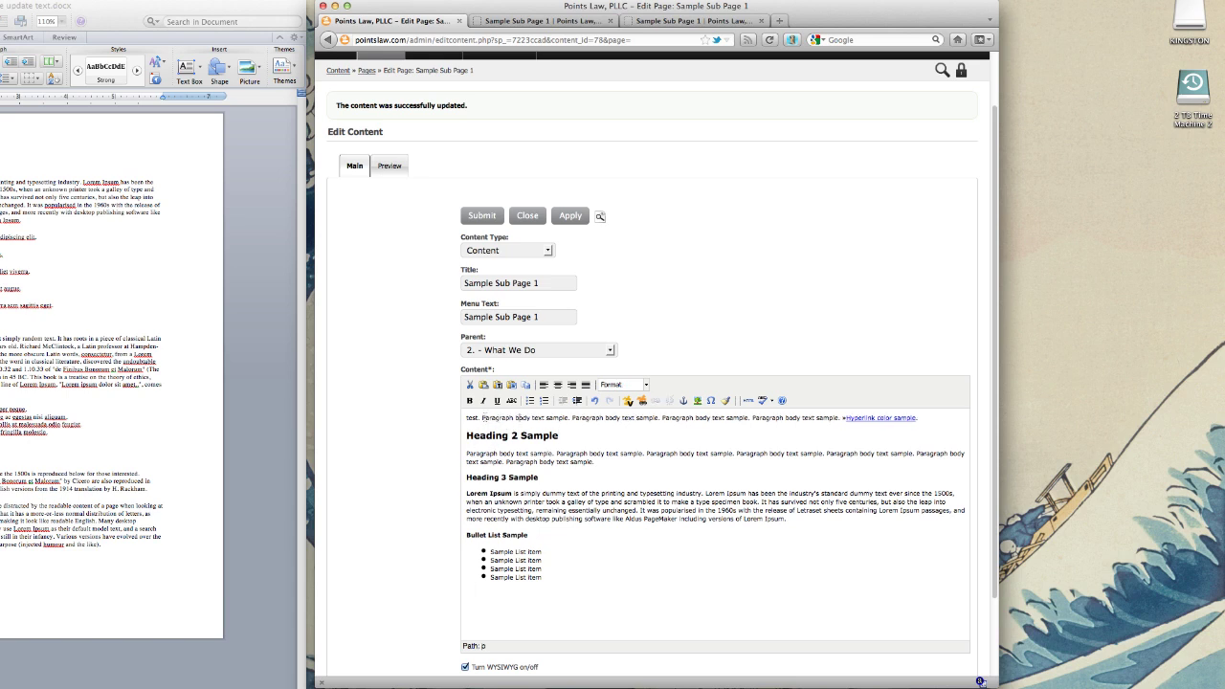
# Step: Apply bold, italic and underline to "Paragraph", then remove all three again
pyautogui.moveTo(481, 418); pyautogui.dragTo(502, 418)
pyautogui.click(469, 400)
pyautogui.click(483, 400)
pyautogui.click(496, 400)
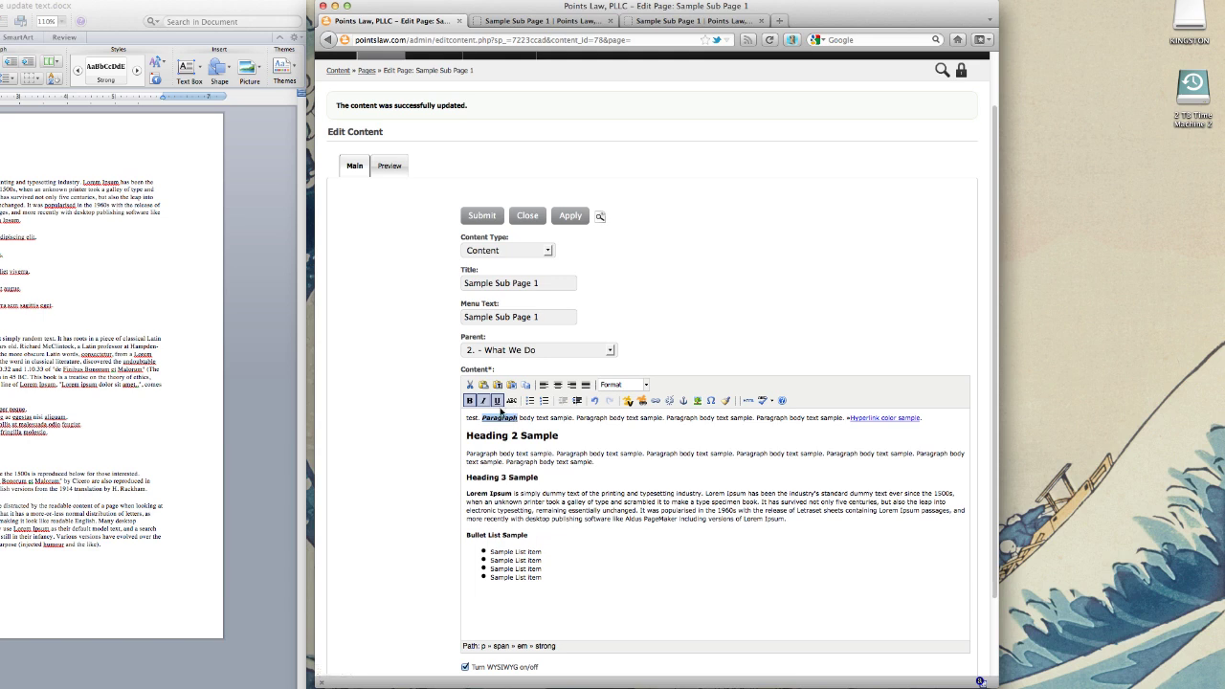
pyautogui.click(496, 400)
pyautogui.click(482, 400)
pyautogui.click(469, 400)
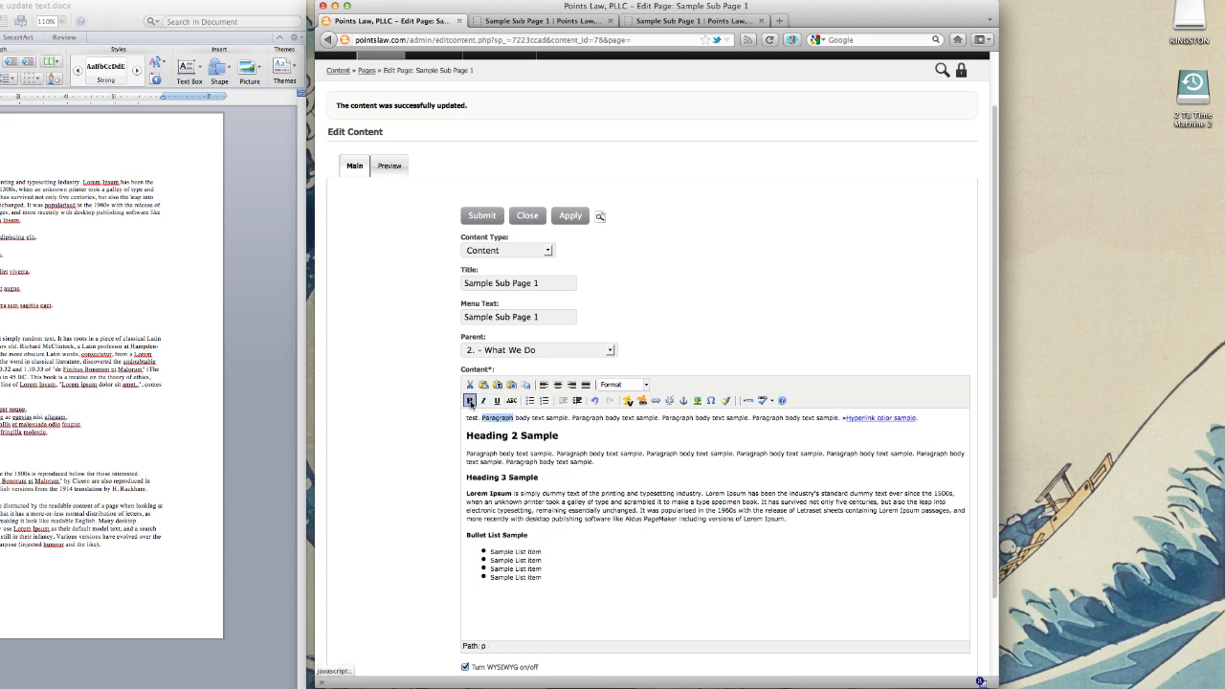
pyautogui.click(515, 419)
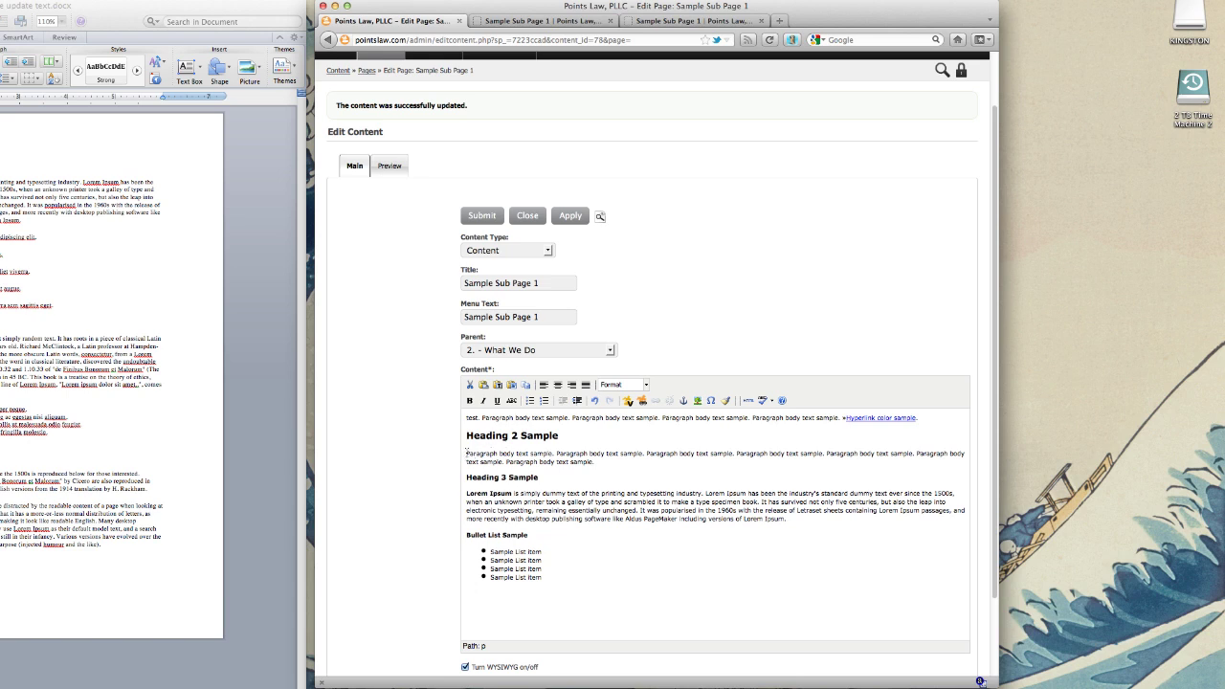
# Step: Bold and underline three phrases in the Heading 2 paragraph, including "body text sample."
pyautogui.moveTo(466, 453); pyautogui.dragTo(555, 454)
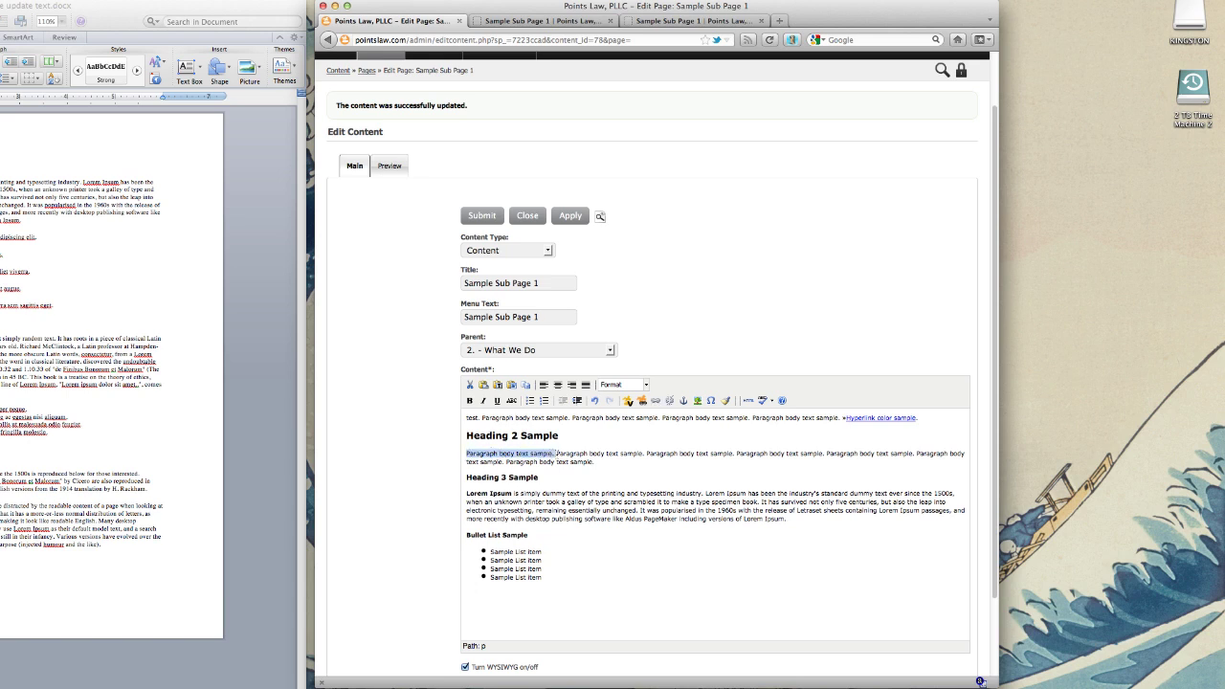
pyautogui.click(470, 401)
pyautogui.click(590, 454)
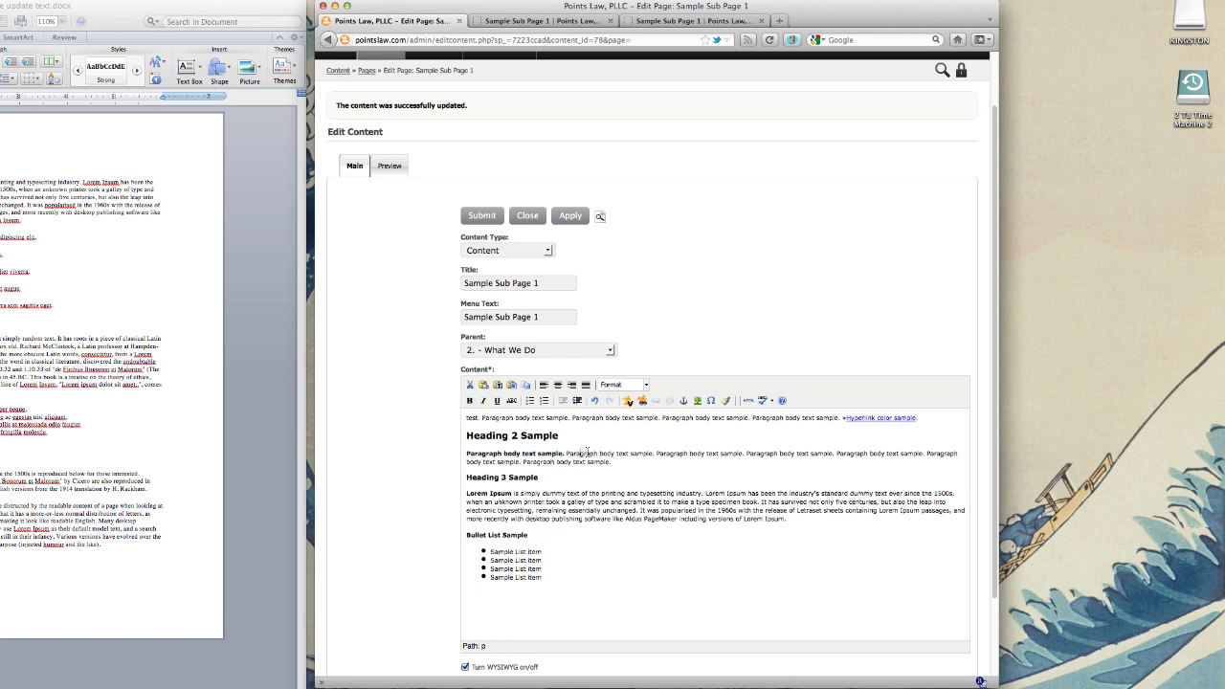
pyautogui.moveTo(599, 452); pyautogui.dragTo(655, 454)
pyautogui.click(497, 401)
pyautogui.click(720, 454)
pyautogui.moveTo(706, 454); pyautogui.dragTo(744, 453)
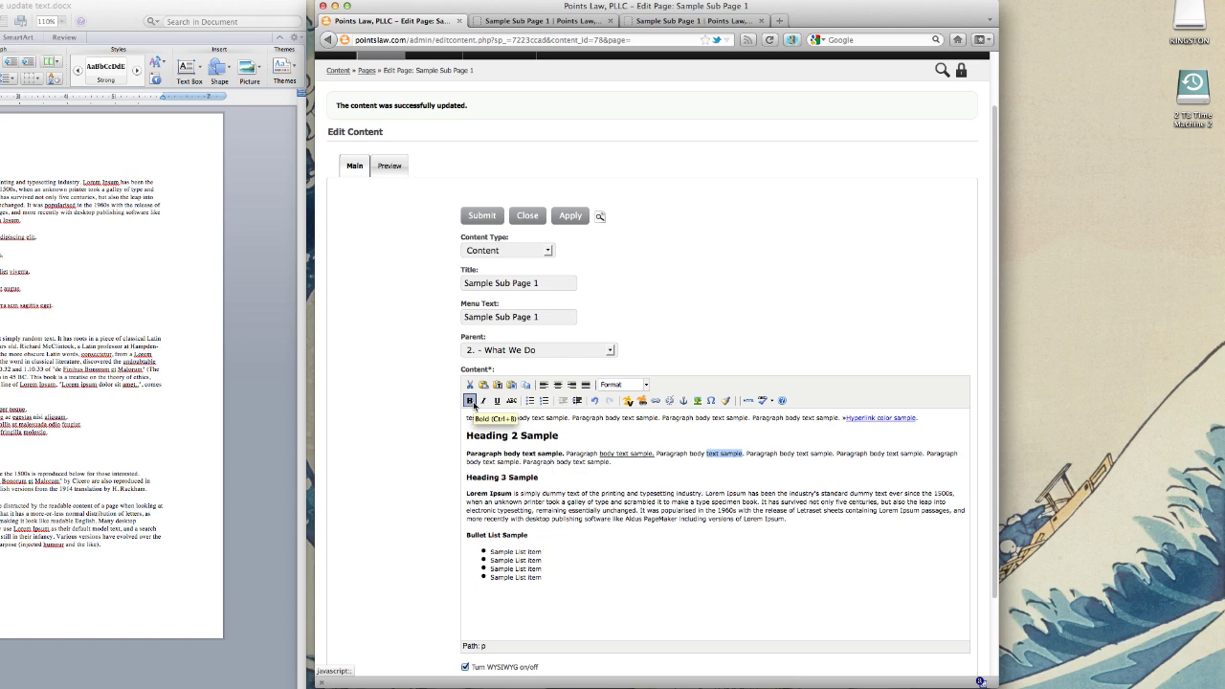
pyautogui.click(469, 401)
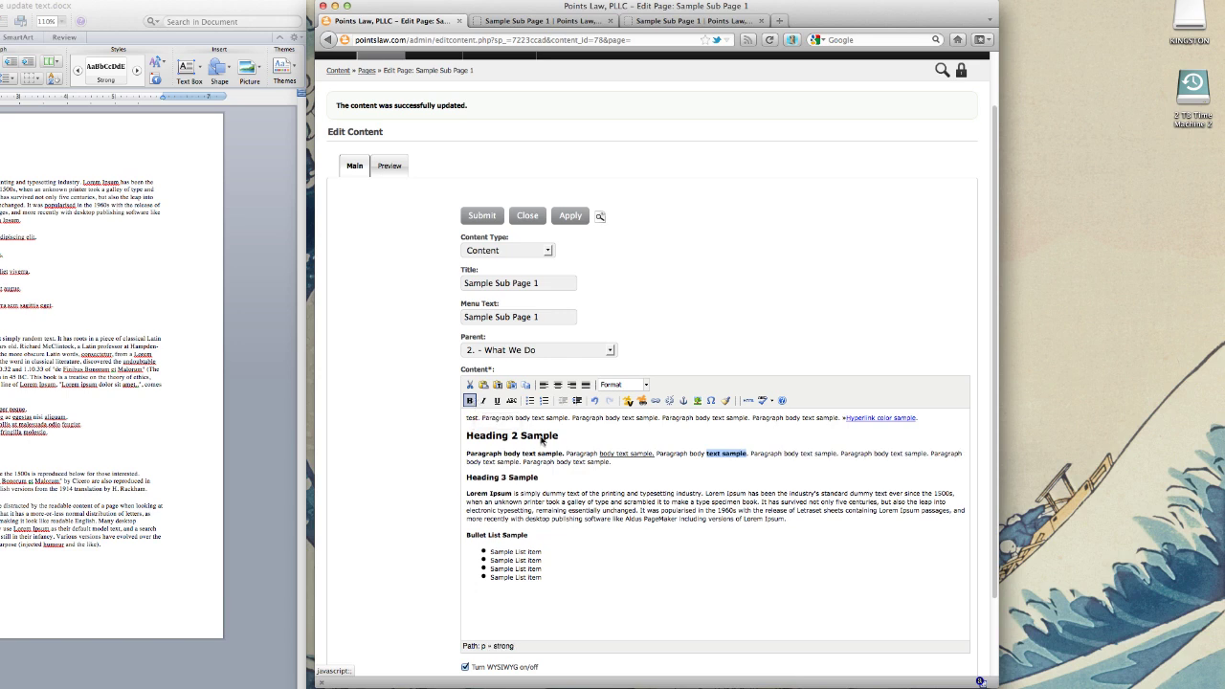
pyautogui.click(745, 453)
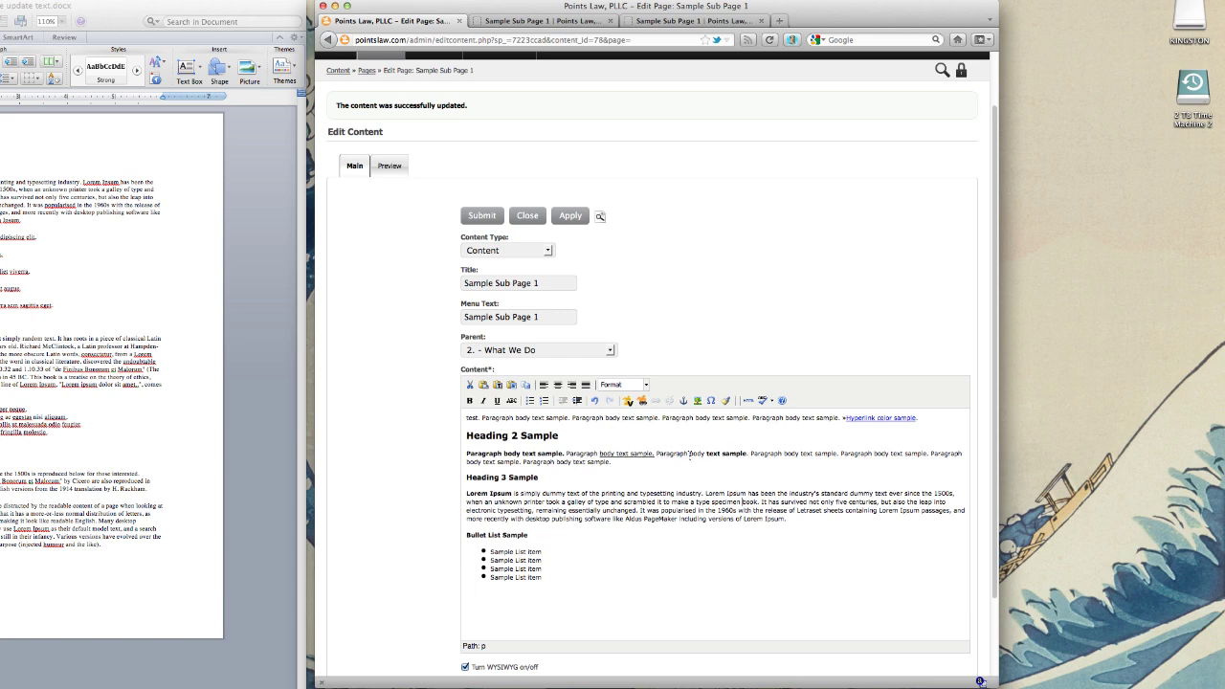
# Step: Undo the bold and underline formatting added to the Heading 2 paragraph
pyautogui.click(631, 464)
pyautogui.click(595, 401)
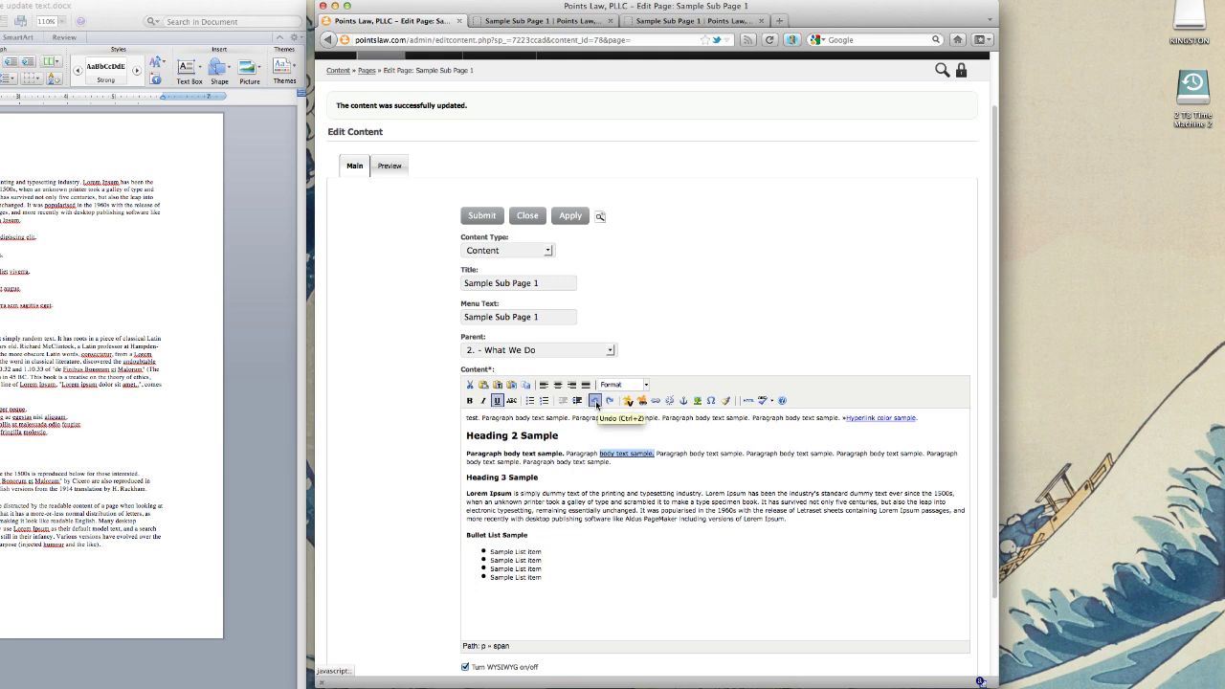
pyautogui.click(595, 401)
pyautogui.click(596, 401)
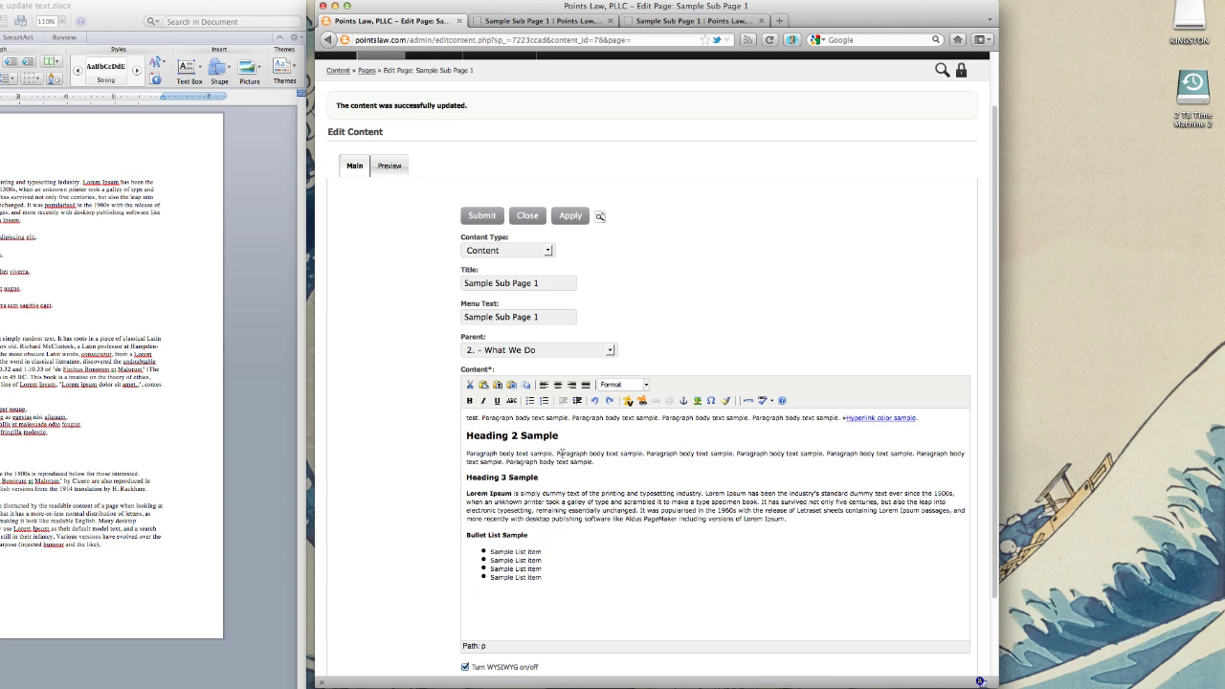
# Step: Link the selected Heading 2 phrase to risingline.com, opening in a new window (_blank)
pyautogui.moveTo(557, 453); pyautogui.dragTo(643, 454)
pyautogui.click(655, 401)
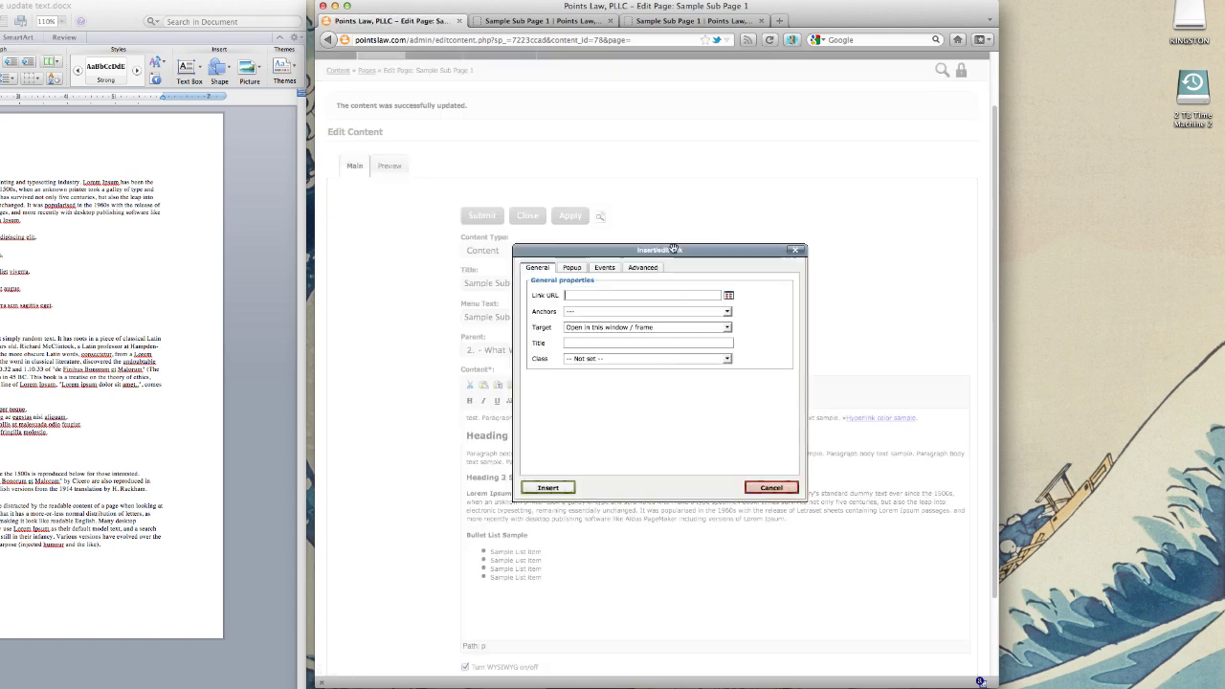
pyautogui.moveTo(718, 251); pyautogui.dragTo(718, 251)
pyautogui.click(638, 297)
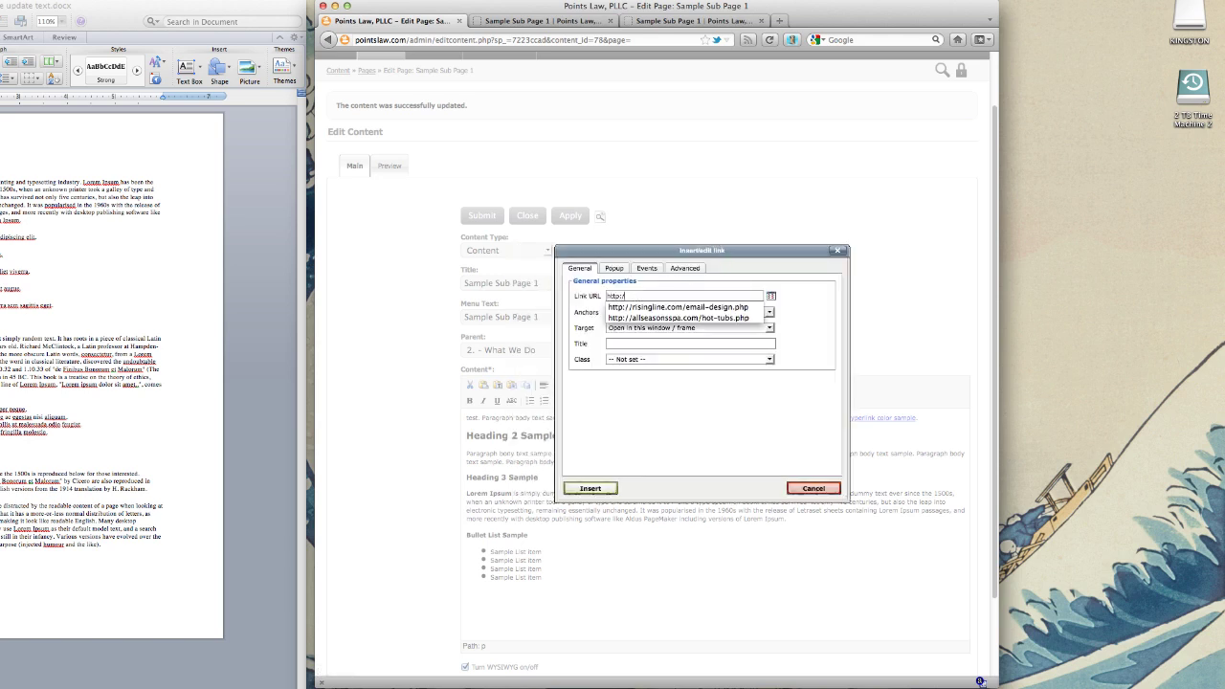
pyautogui.write('risingline.com')
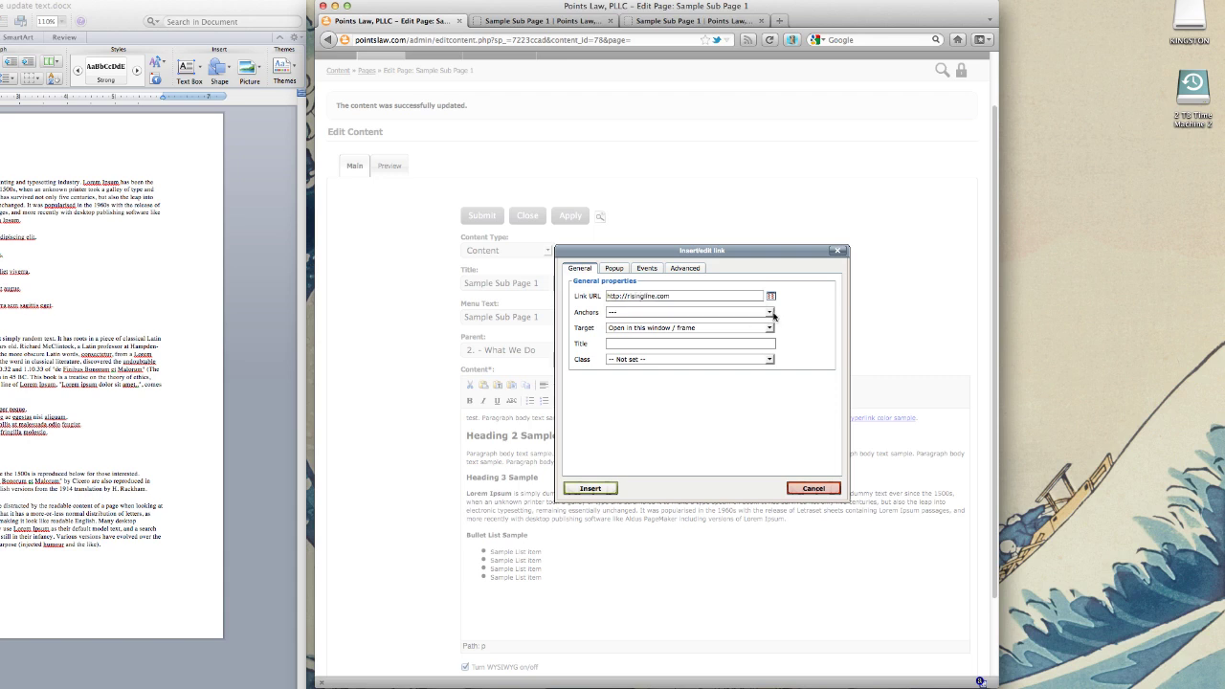
pyautogui.click(769, 329)
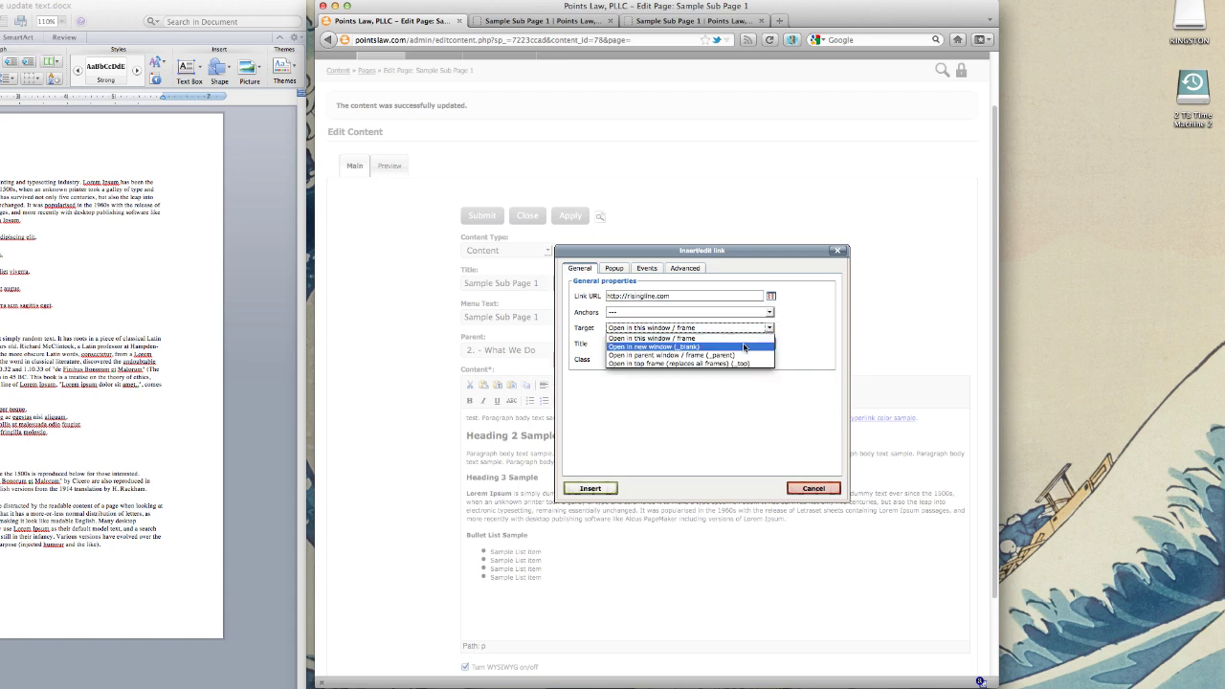
pyautogui.click(744, 346)
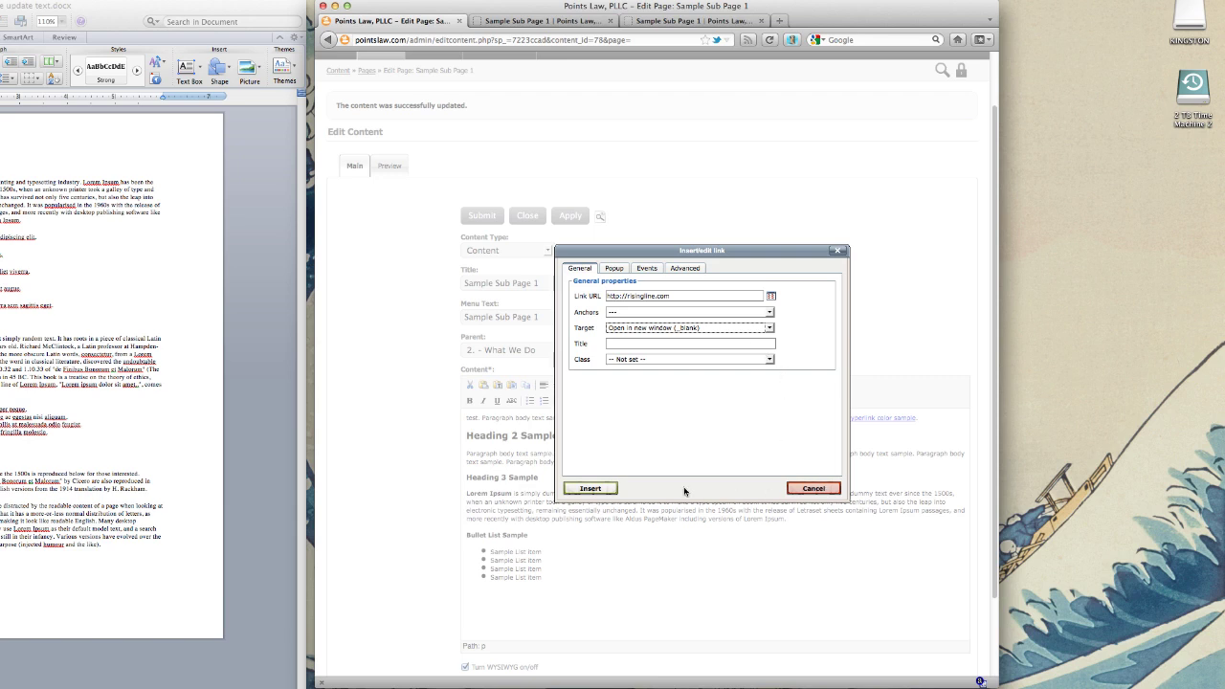
pyautogui.click(590, 488)
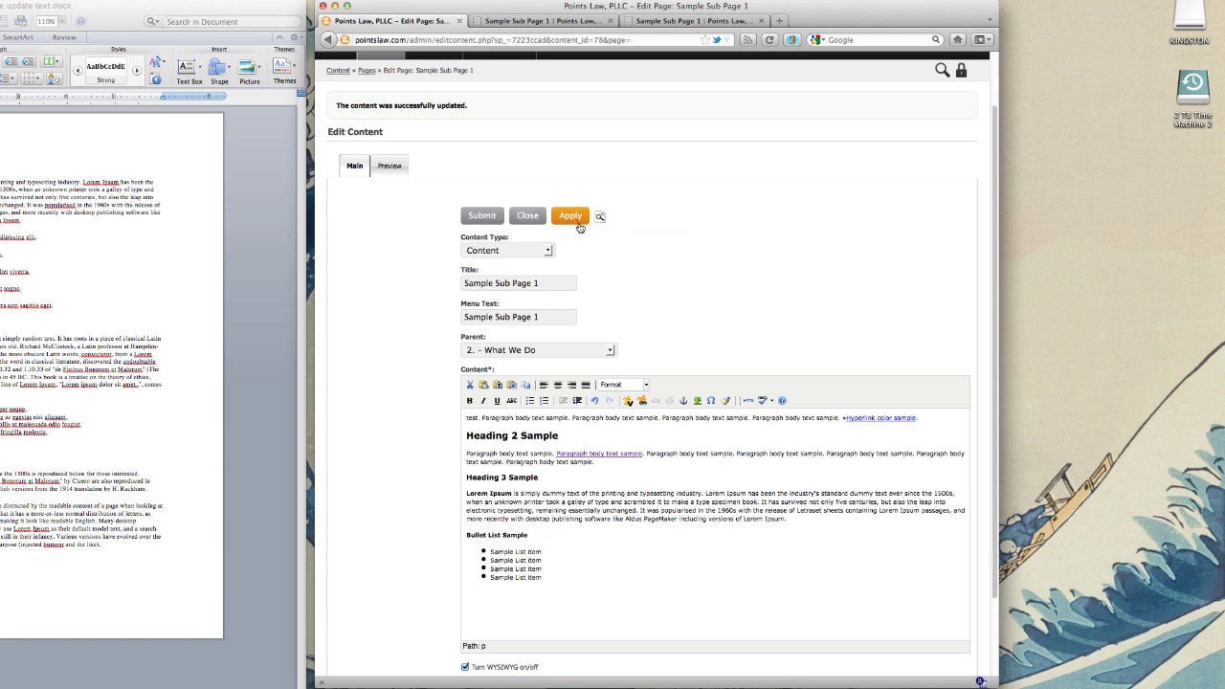
# Step: Check the live Sample Sub Page 1, confirm its Heading 2 link opens risingline.com, then resume editing
pyautogui.click(670, 21)
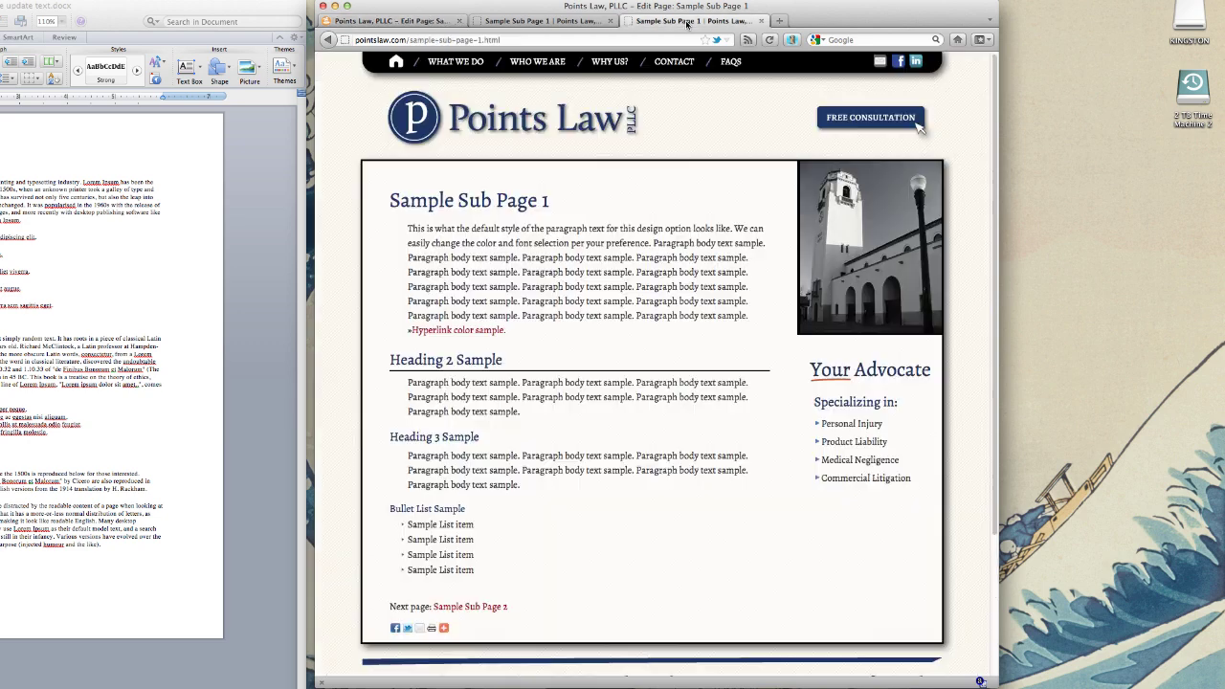
pyautogui.click(761, 20)
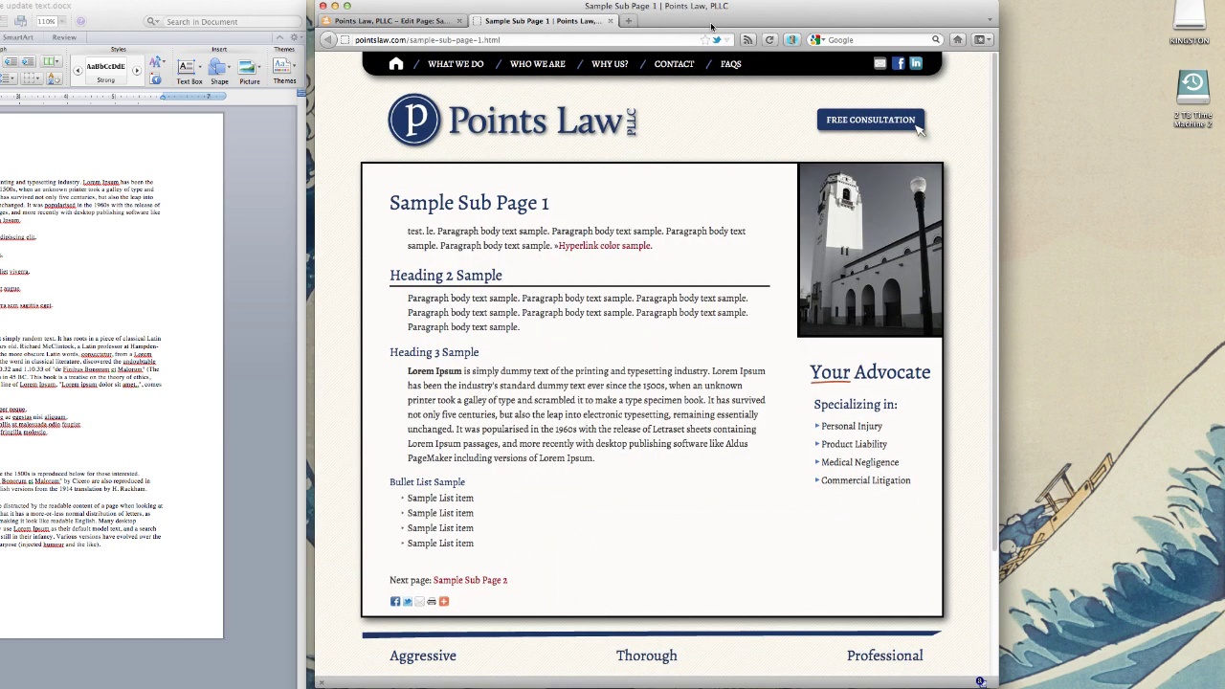
pyautogui.click(772, 40)
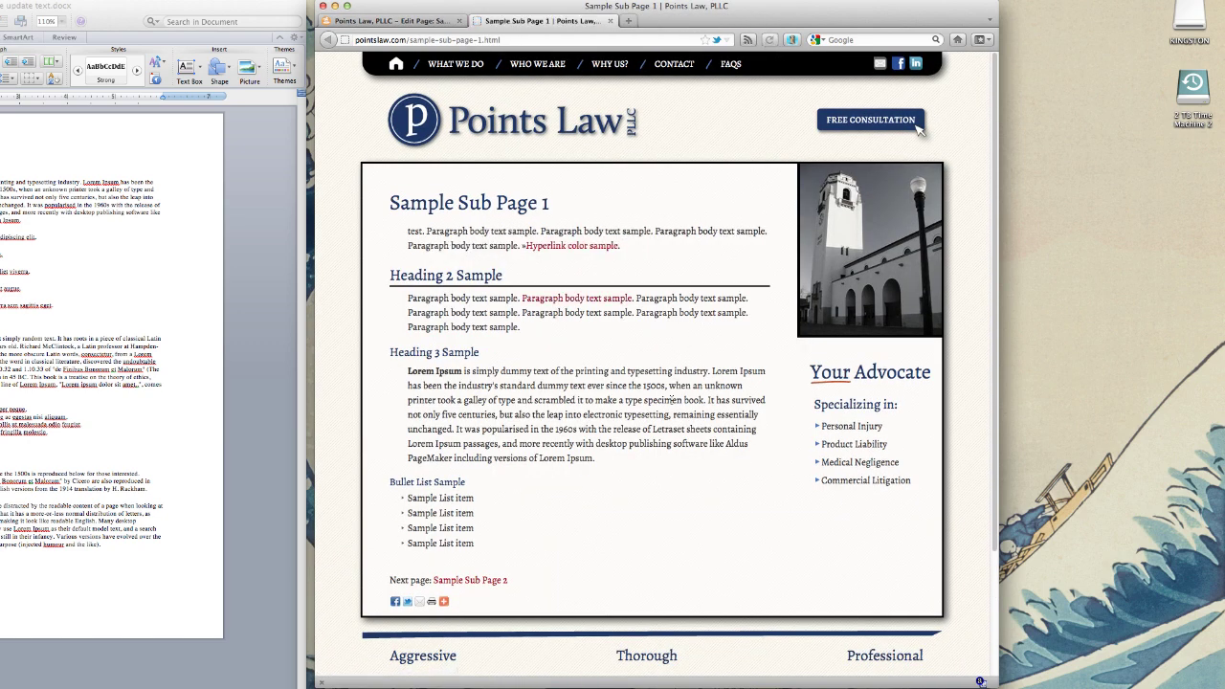
pyautogui.click(584, 303)
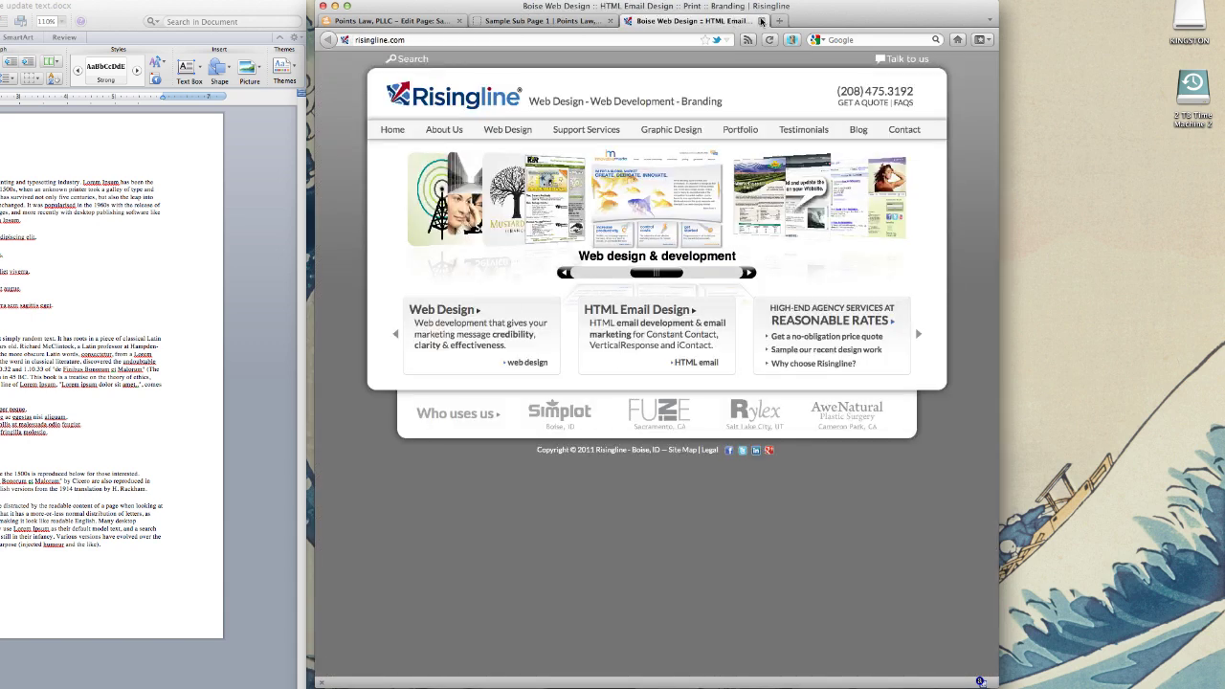
pyautogui.click(761, 20)
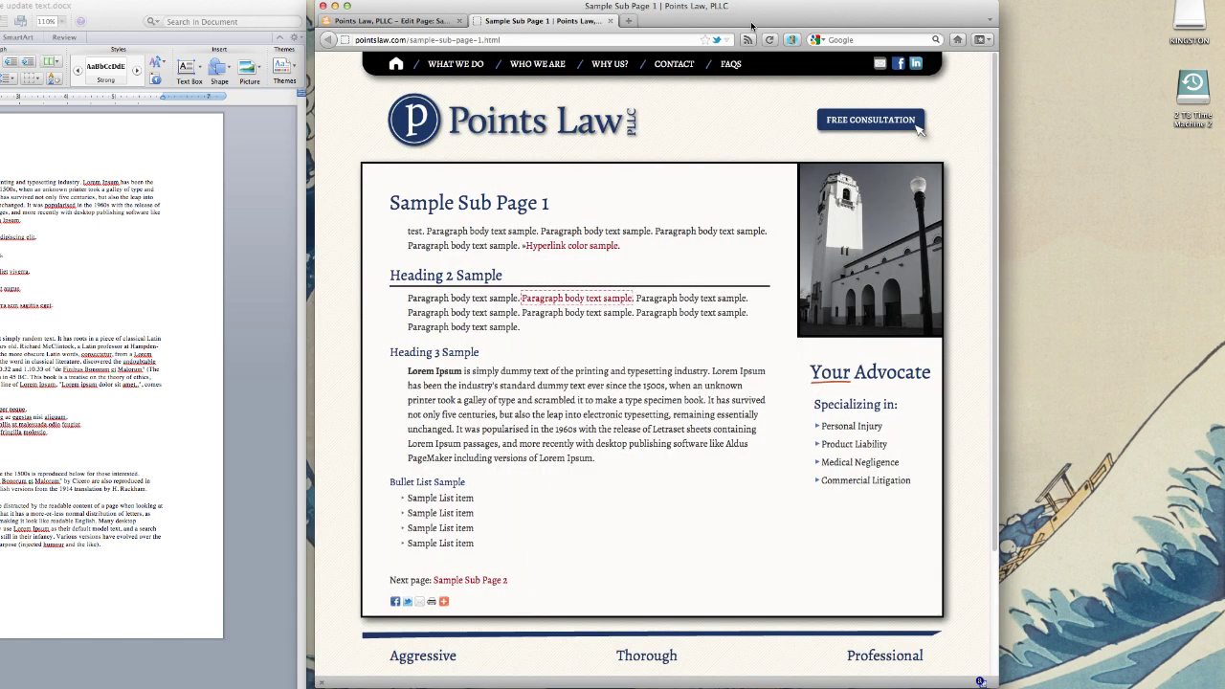
pyautogui.click(433, 21)
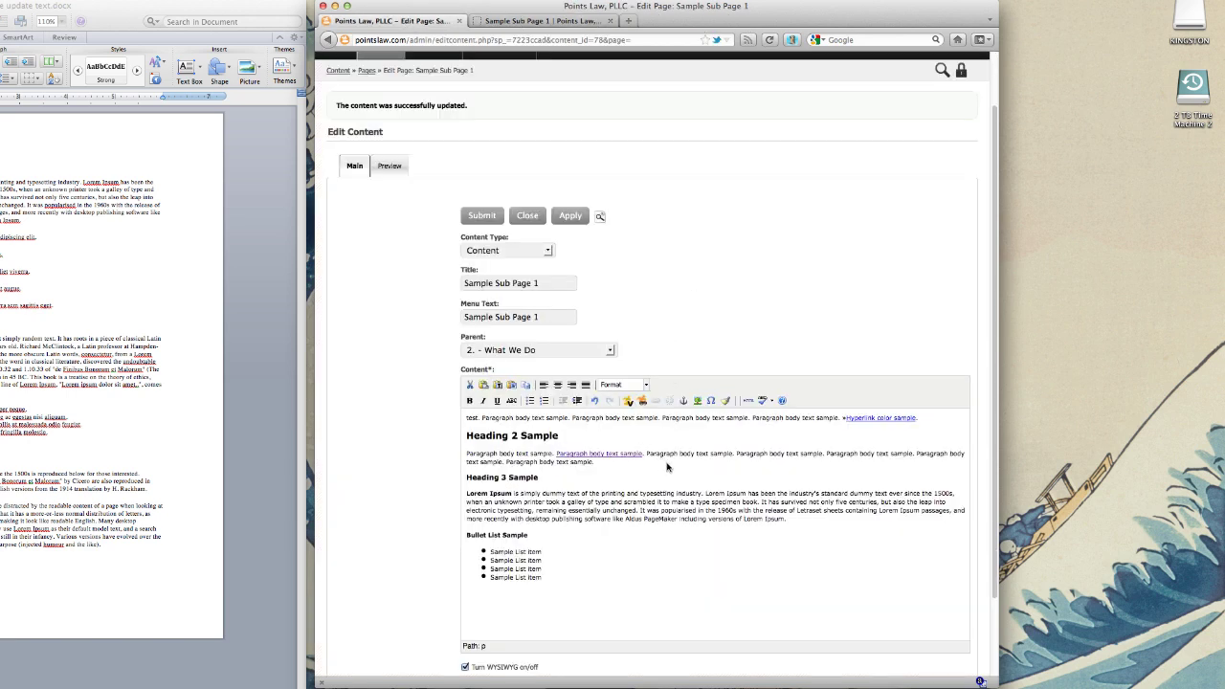
# Step: Start a new empty paragraph after the Heading 2 Sample paragraph
pyautogui.click(697, 479)
pyautogui.scroll(-2, 685, 469)
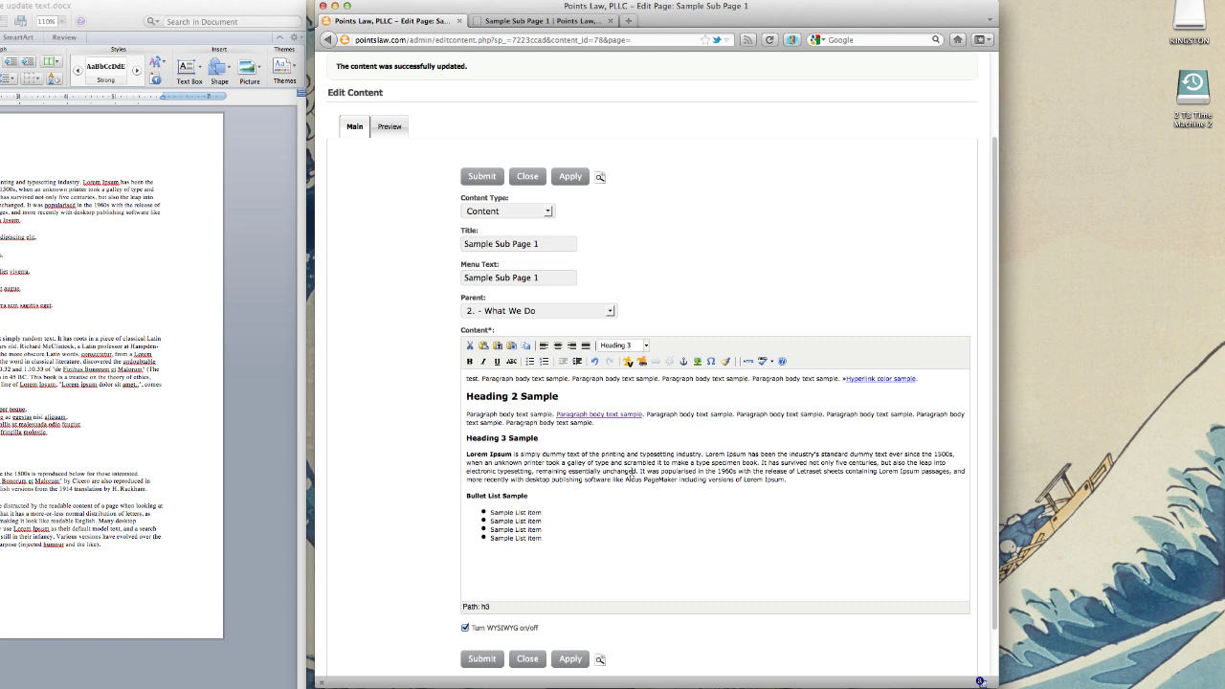
pyautogui.click(659, 471)
pyautogui.click(605, 428)
pyautogui.press('Return')
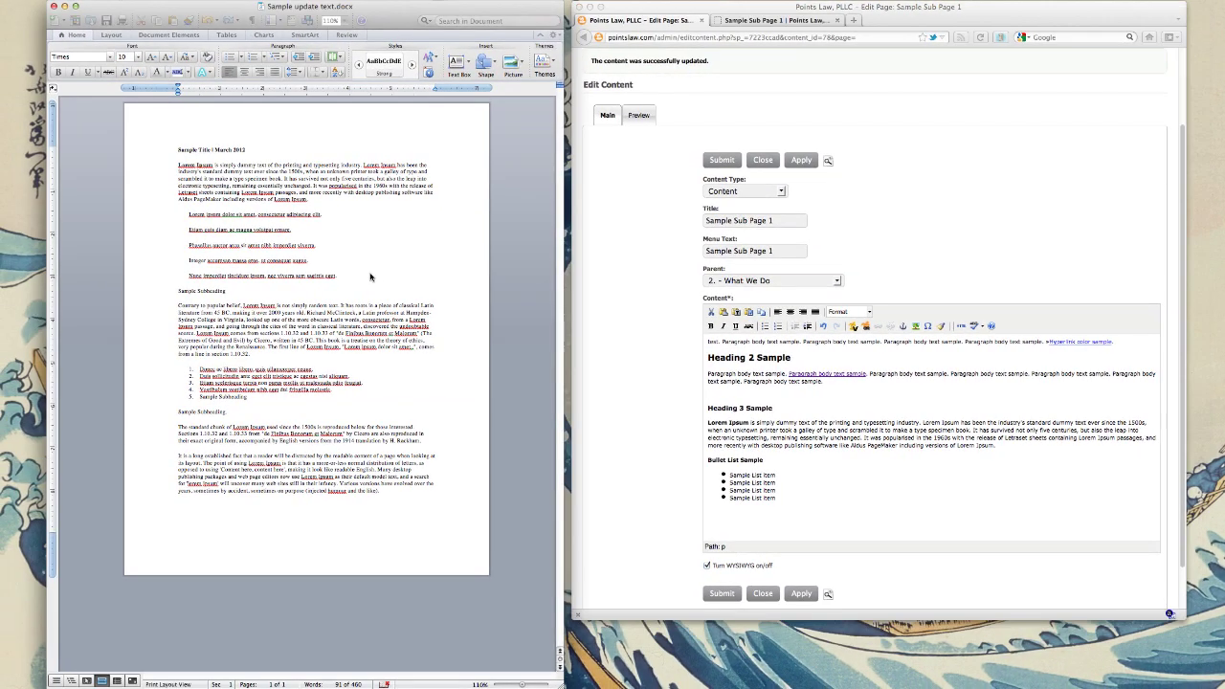
# Step: Copy the five indented Lorem ipsum lines from the Word document
pyautogui.click(67, 314)
pyautogui.moveTo(351, 282); pyautogui.dragTo(228, 222)
pyautogui.rightClick(222, 225)
pyautogui.click(267, 242)
pyautogui.click(717, 390)
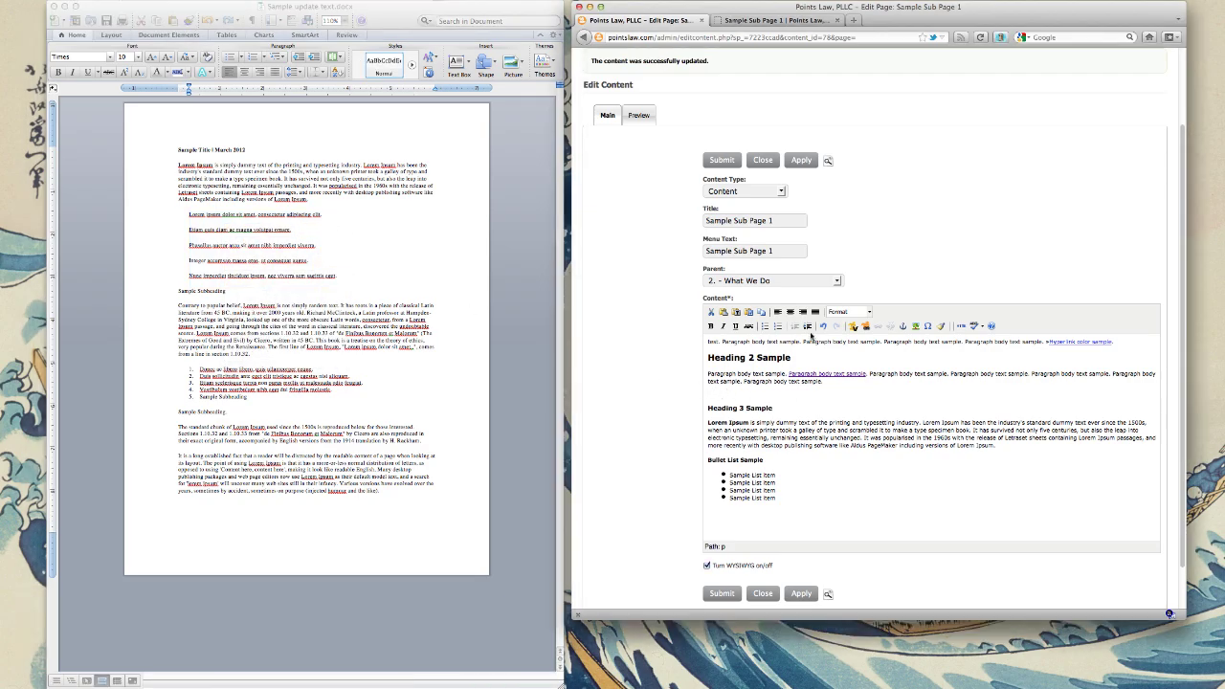
# Step: Paste the five Lorem ipsum lines into the page using Paste from Word
pyautogui.click(748, 313)
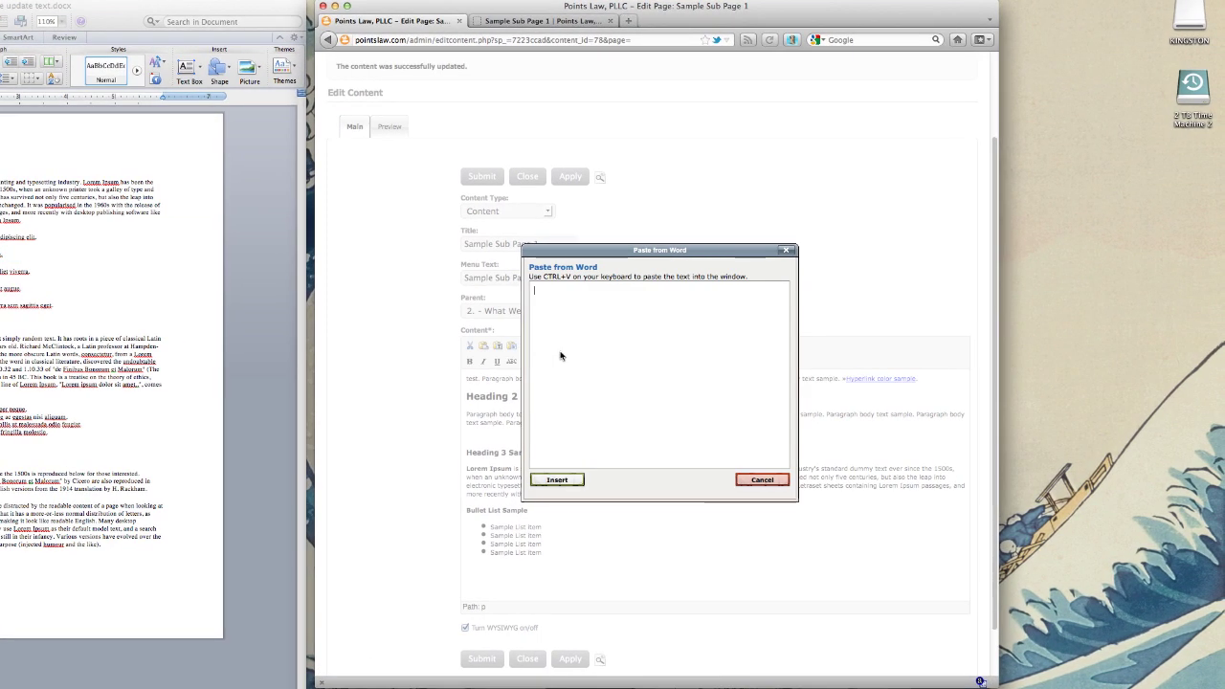
pyautogui.hotkey('ctrl', 'v')
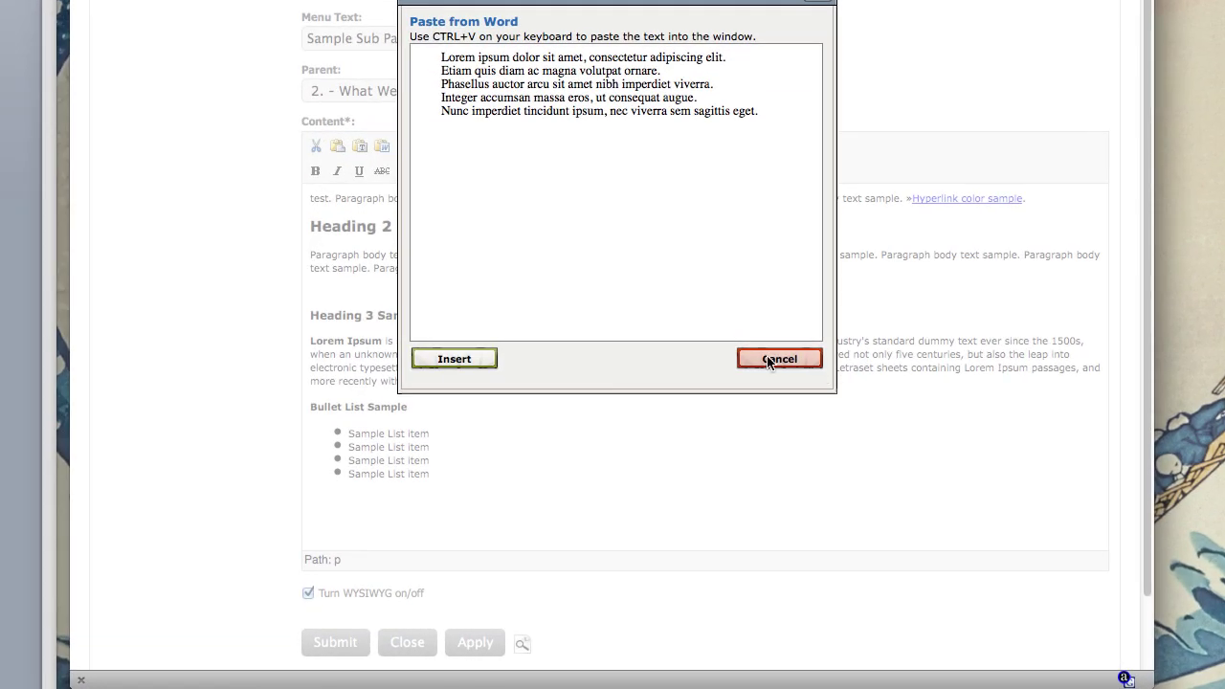
pyautogui.click(453, 359)
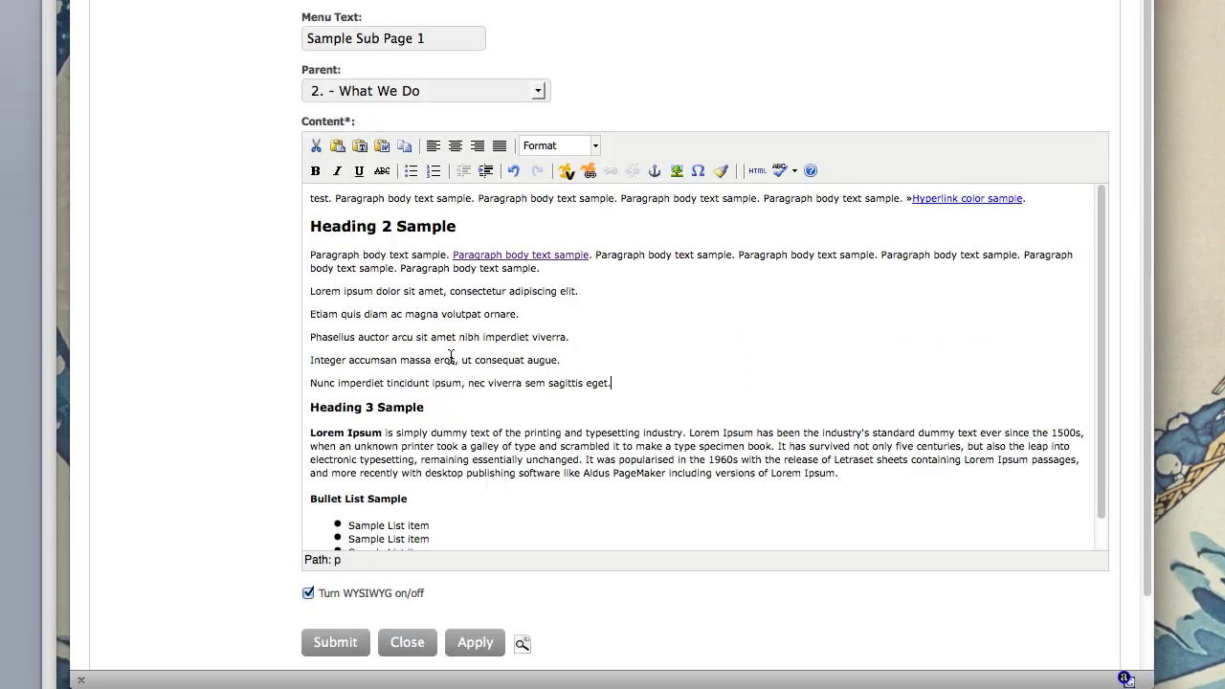
# Step: Test the spacing around the first, Etiam, Phasellus and Nunc lines, removing each extra paragraph
pyautogui.click(593, 293)
pyautogui.press('Return')
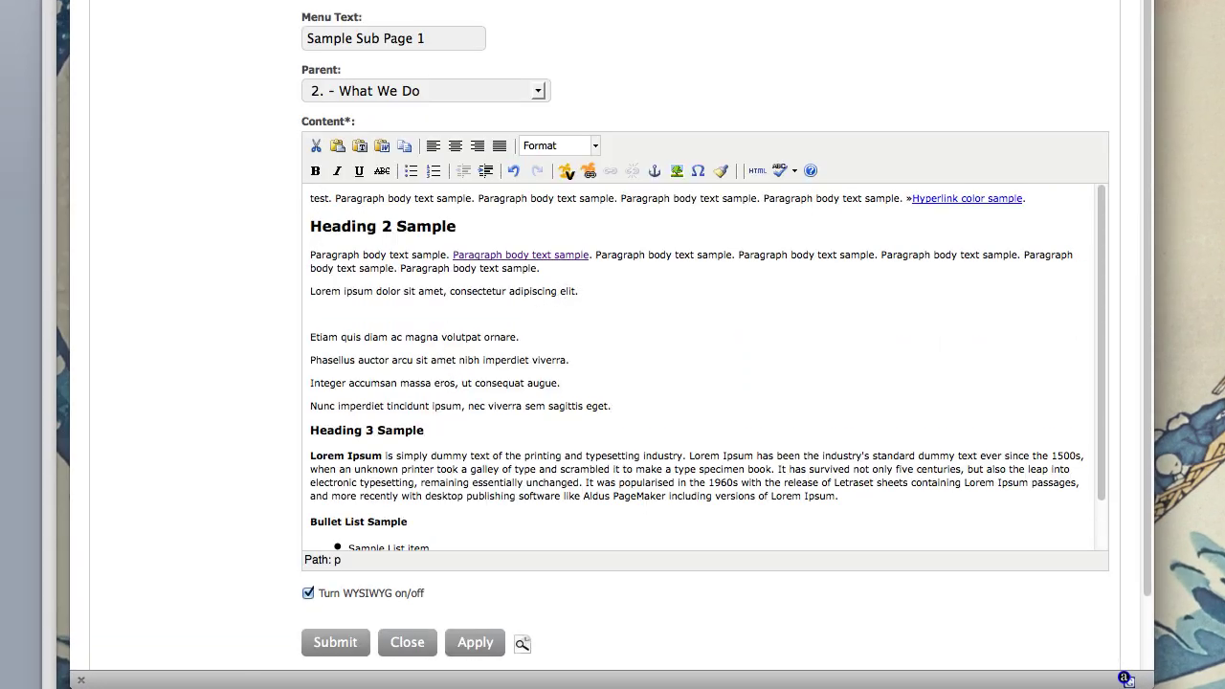
pyautogui.press('Delete')
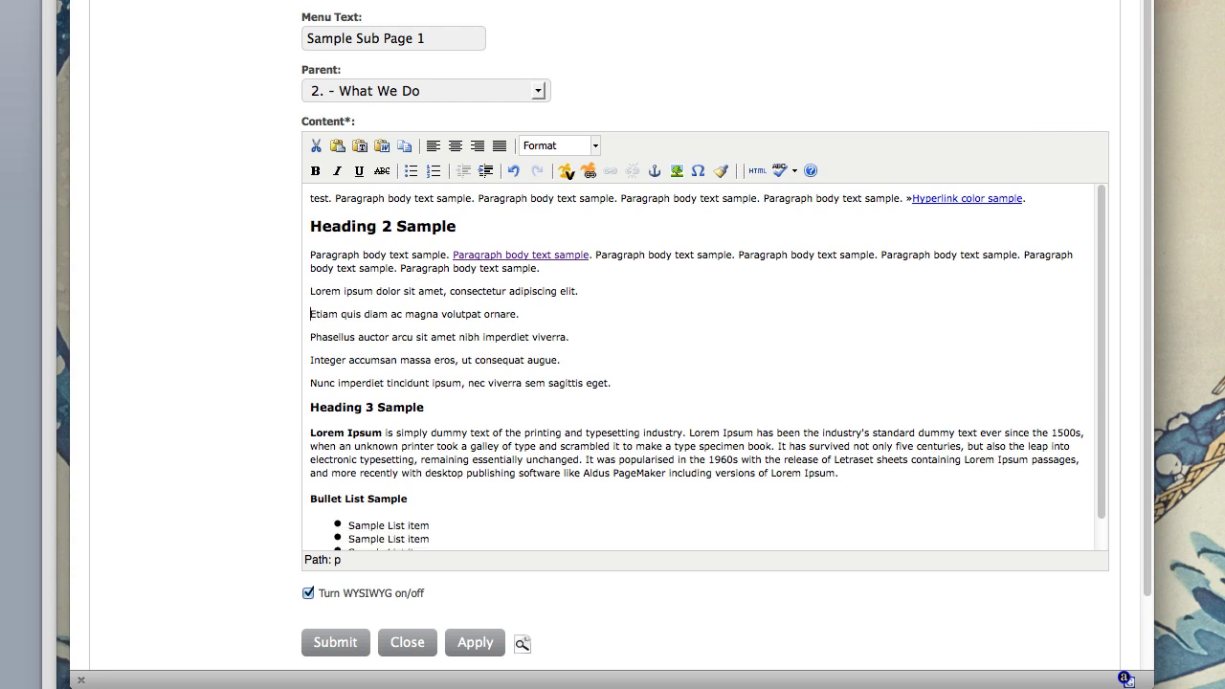
pyautogui.click(565, 314)
pyautogui.press('Return')
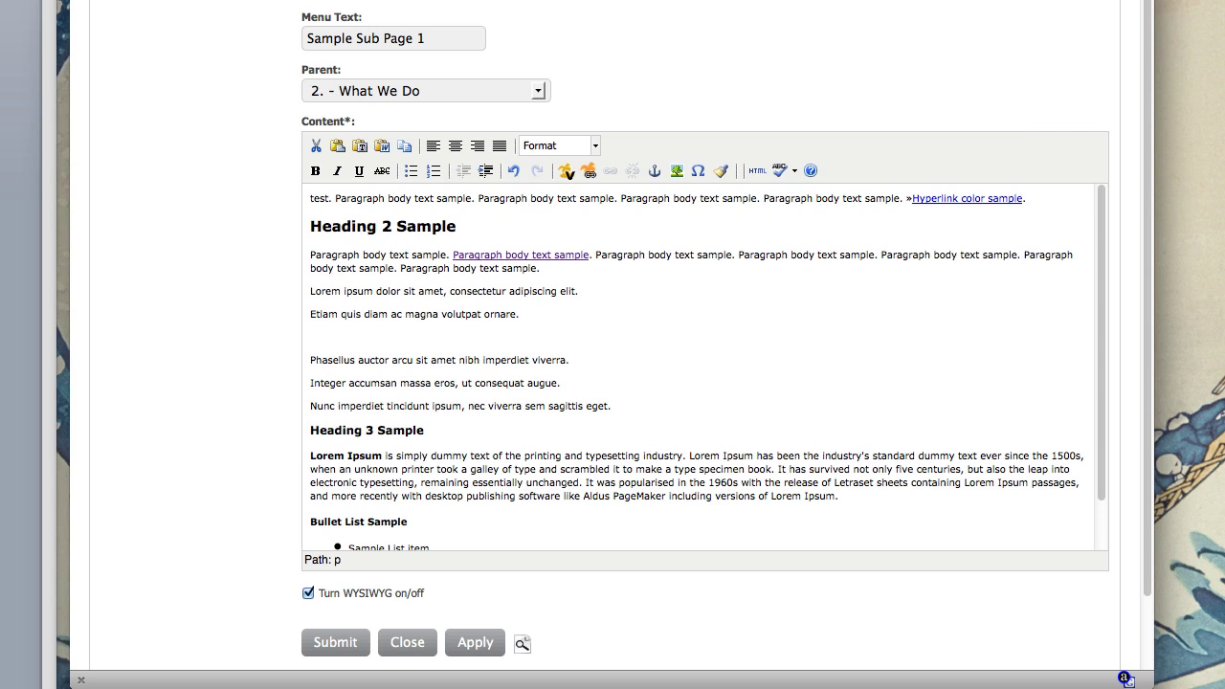
pyautogui.press('Delete')
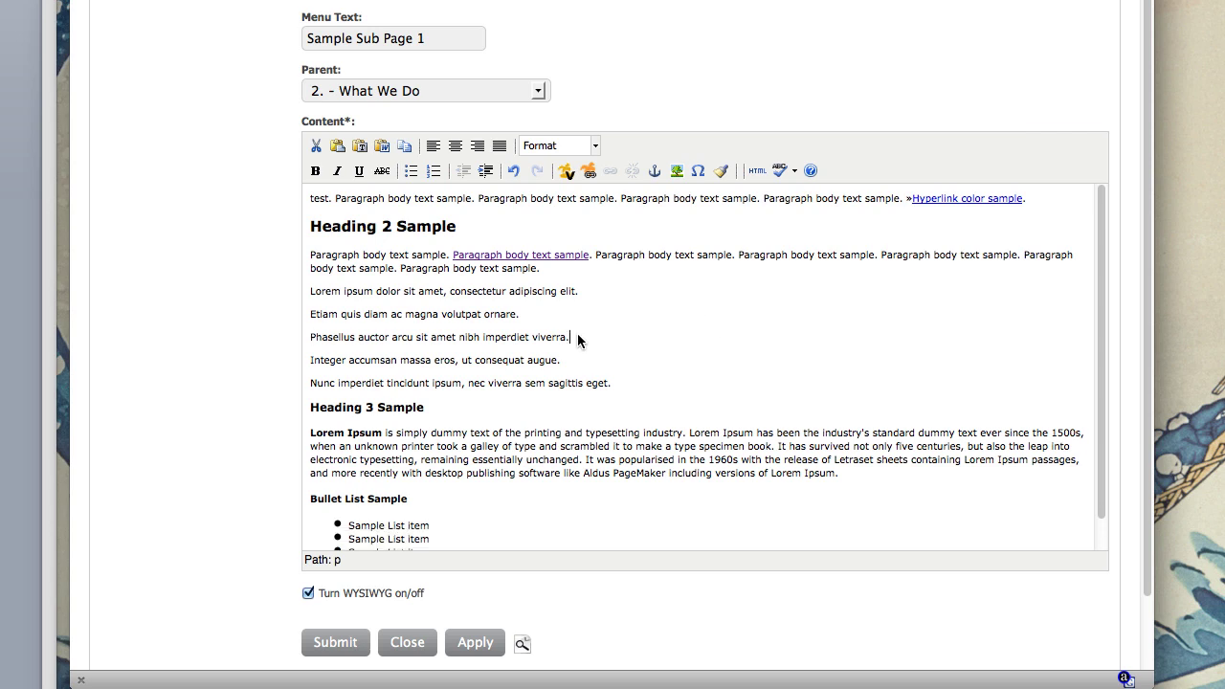
pyautogui.click(577, 337)
pyautogui.press('Return')
pyautogui.press('BackSpace')
pyautogui.click(310, 383)
pyautogui.press('Return')
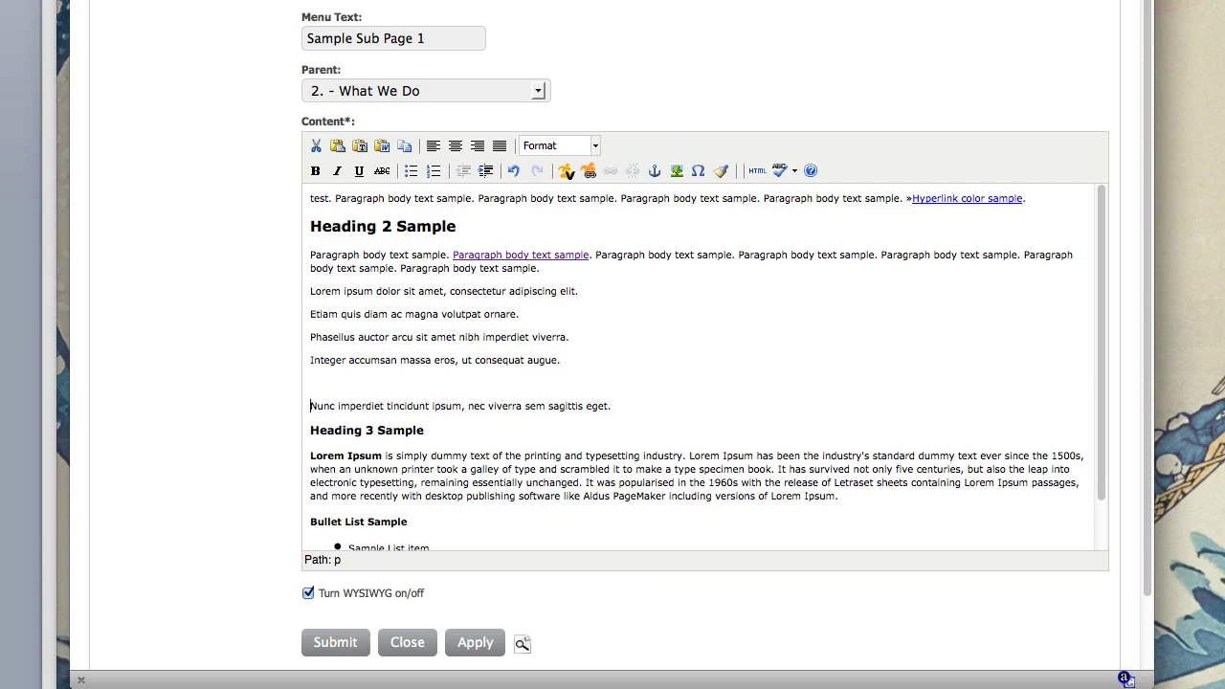
pyautogui.press('BackSpace')
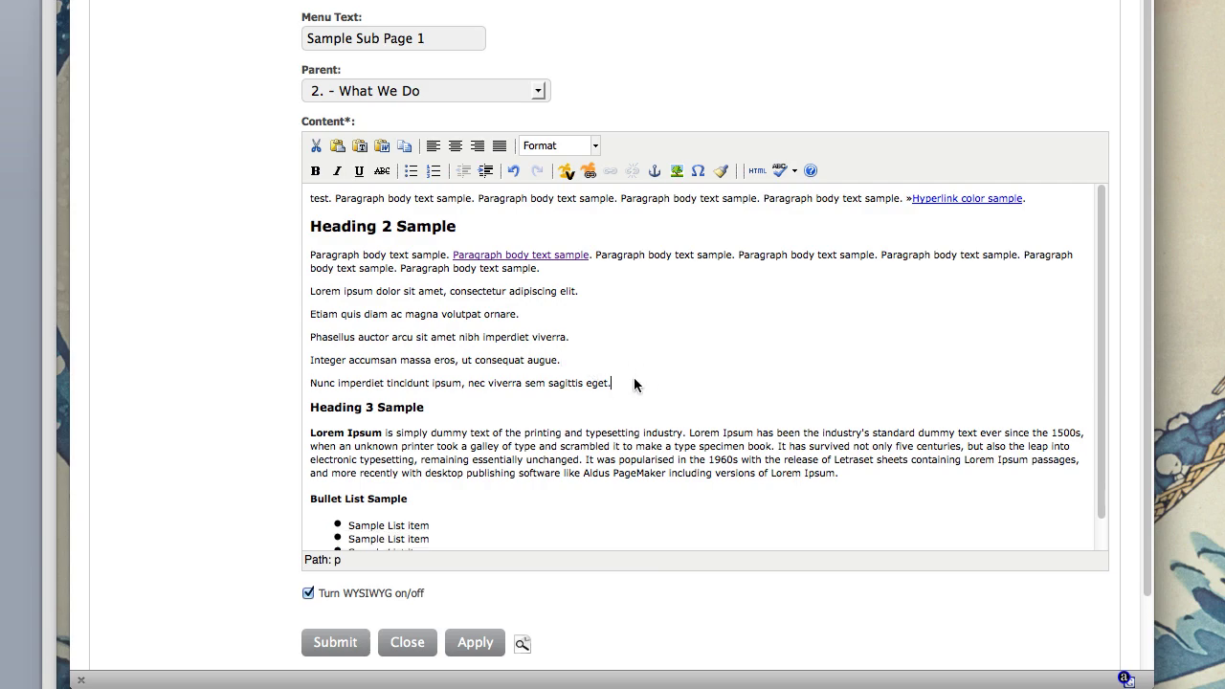
# Step: Format the five Lorem ipsum lines as a bulleted list
pyautogui.press('Return')
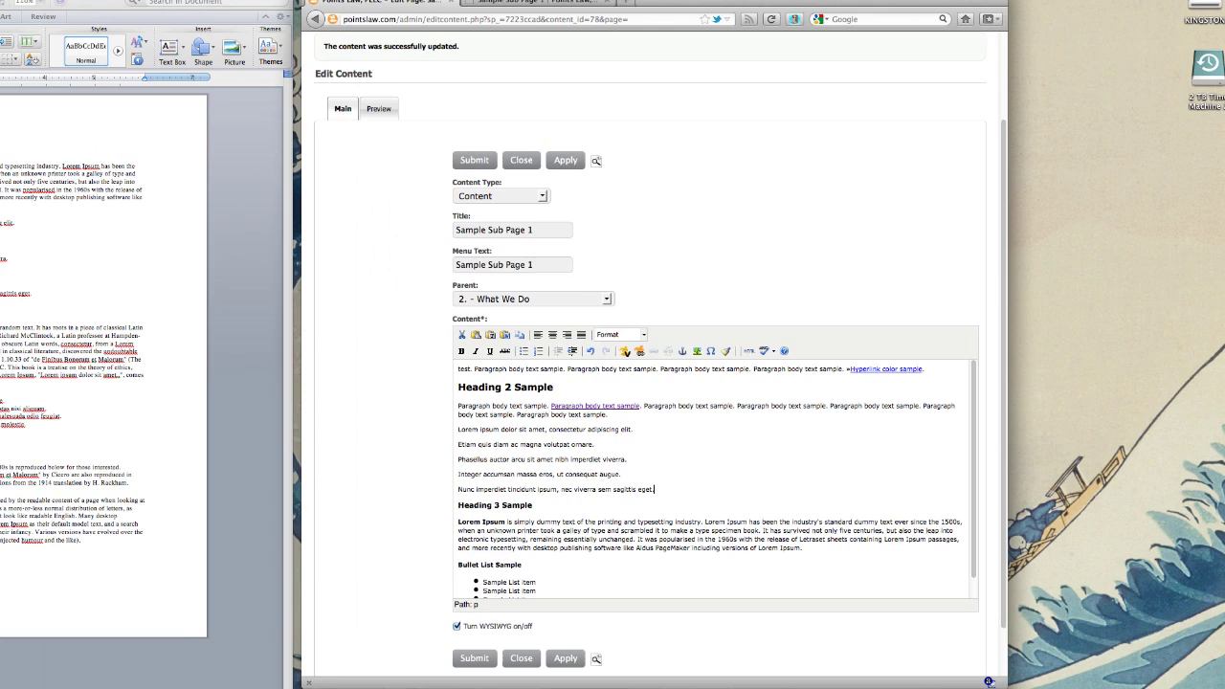
pyautogui.press('BackSpace')
pyautogui.moveTo(658, 496); pyautogui.dragTo(468, 443)
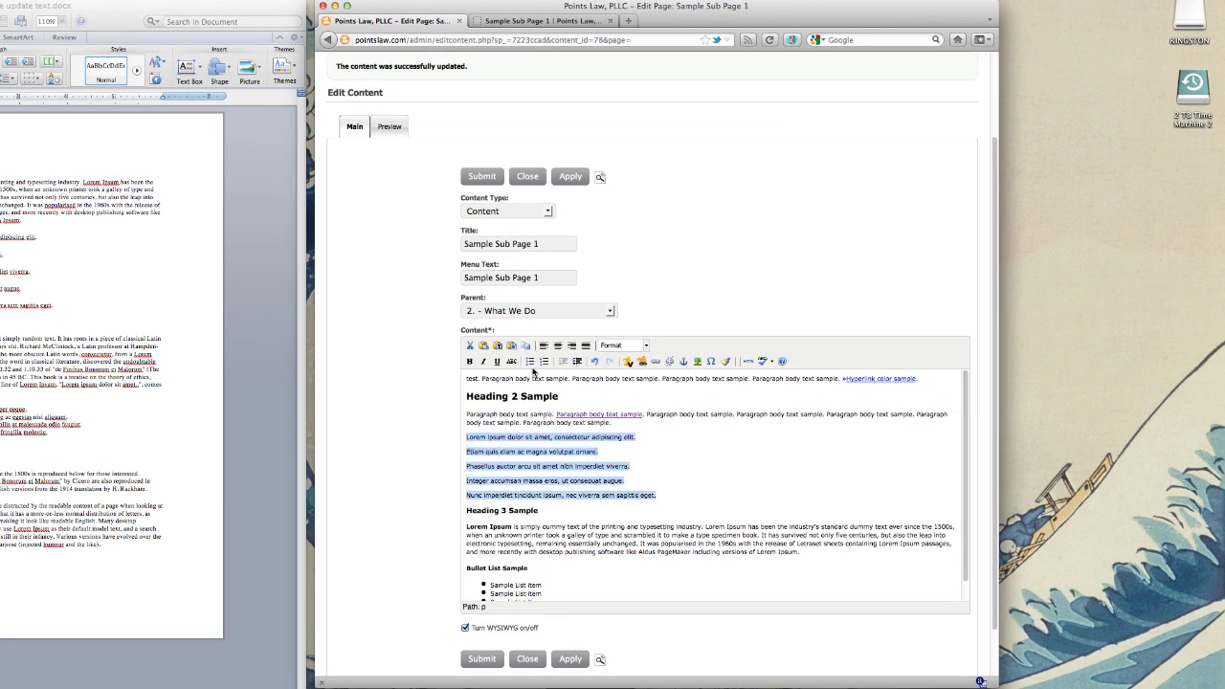
pyautogui.click(531, 361)
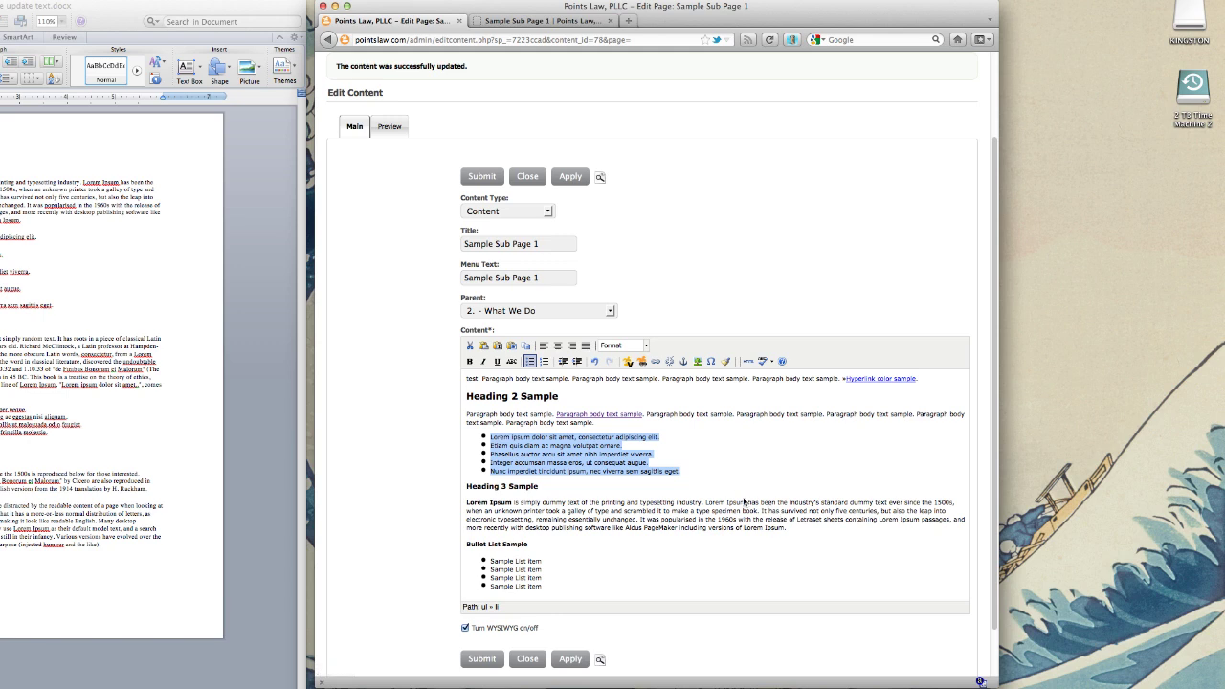
pyautogui.click(726, 475)
# Step: Try a numbered list on the items, then switch them back to bullets
pyautogui.moveTo(685, 472); pyautogui.dragTo(490, 436)
pyautogui.click(544, 360)
pyautogui.click(530, 361)
pyautogui.click(701, 466)
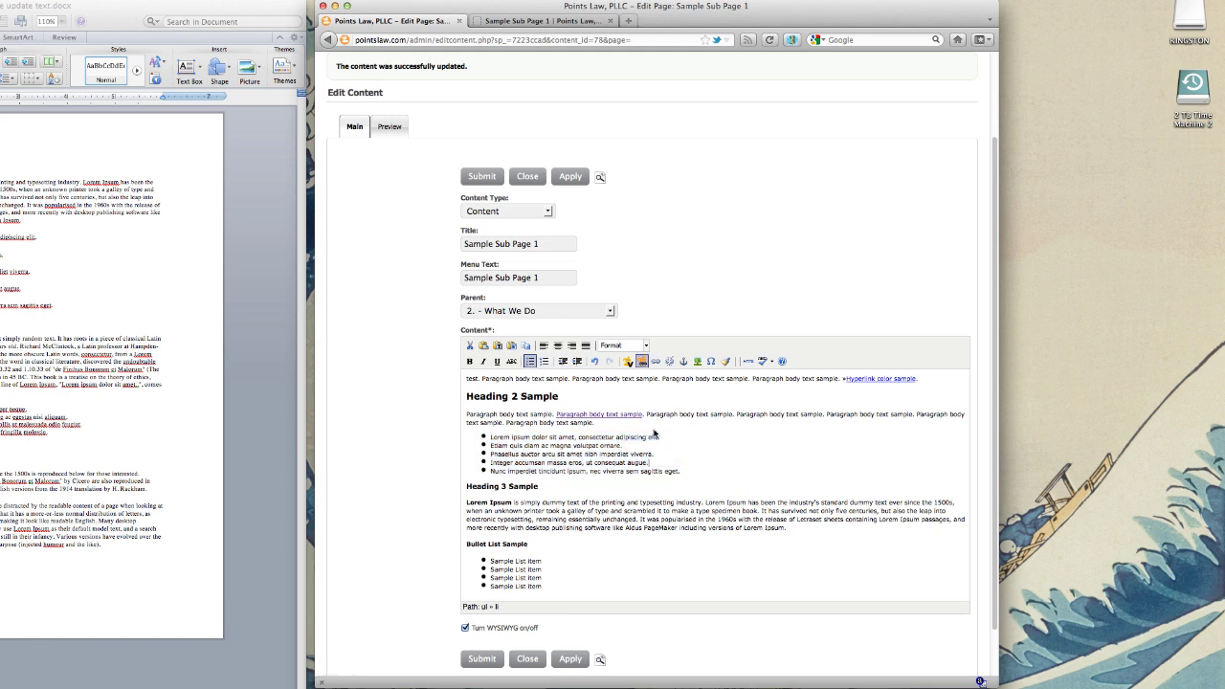
pyautogui.click(571, 180)
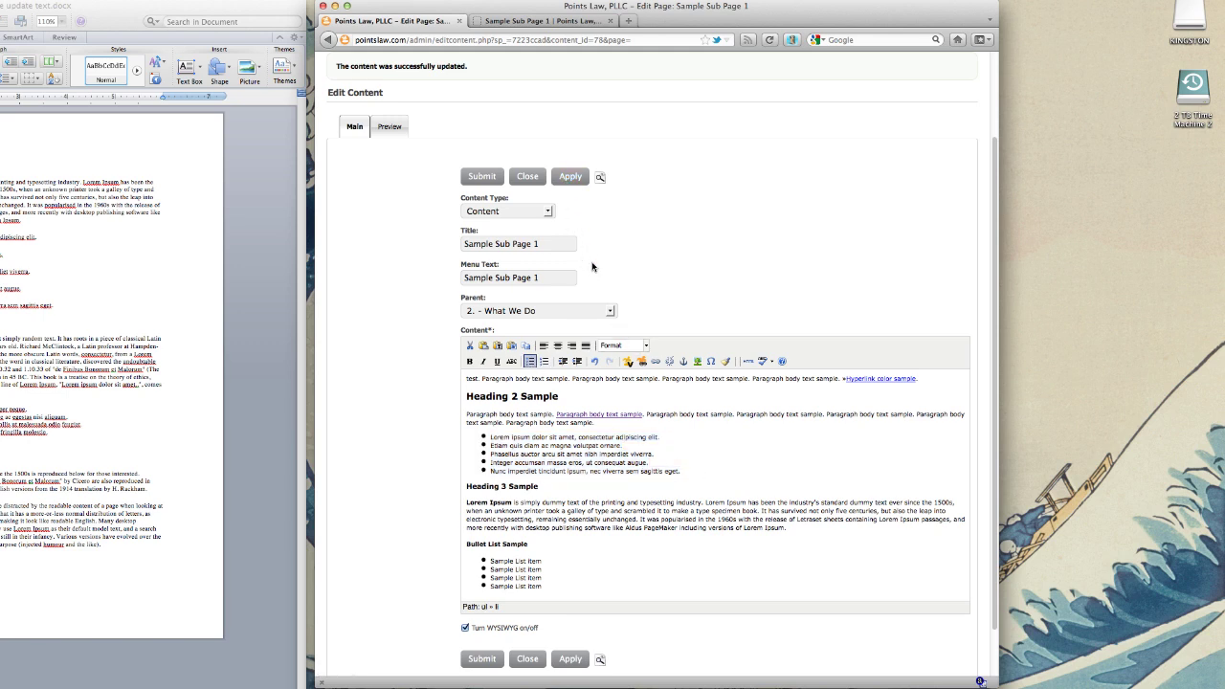
pyautogui.click(555, 22)
pyautogui.click(769, 39)
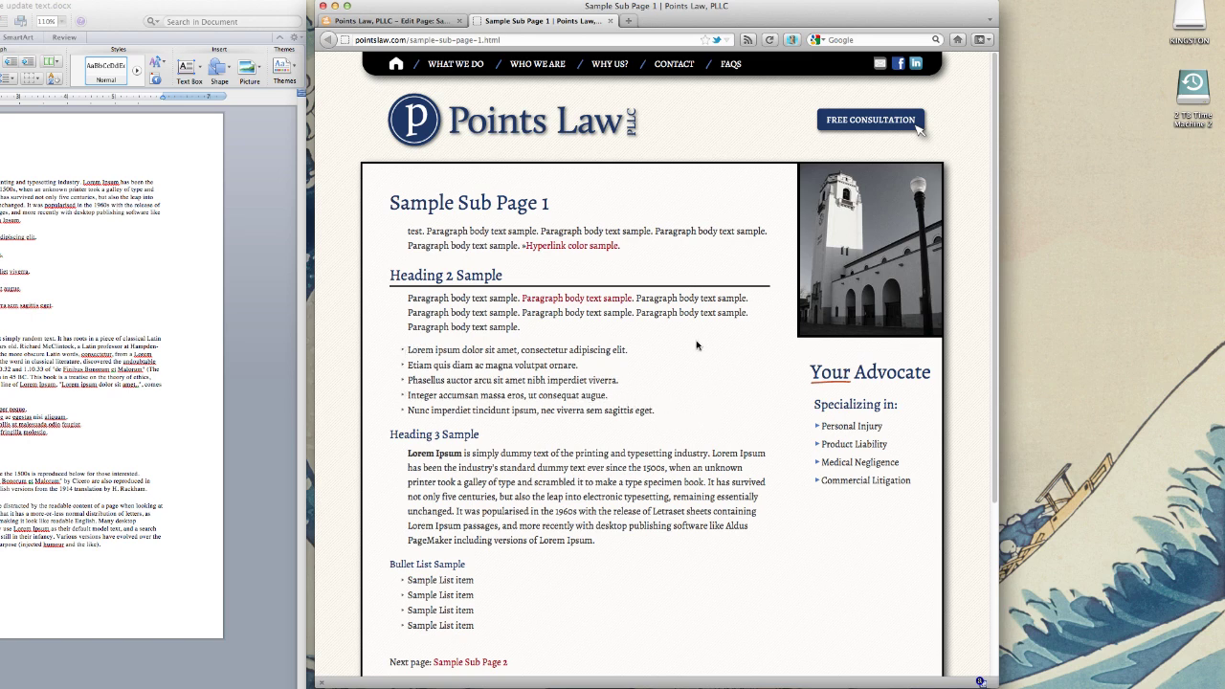
pyautogui.click(406, 23)
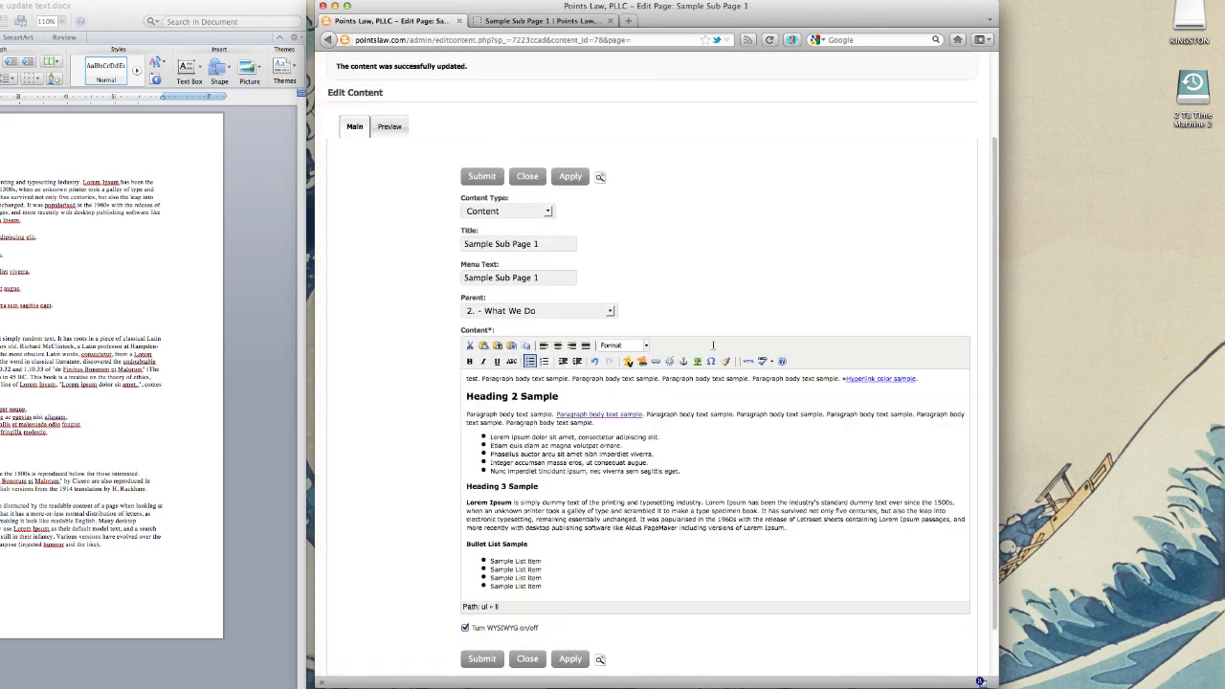
pyautogui.scroll(-2, 639, 449)
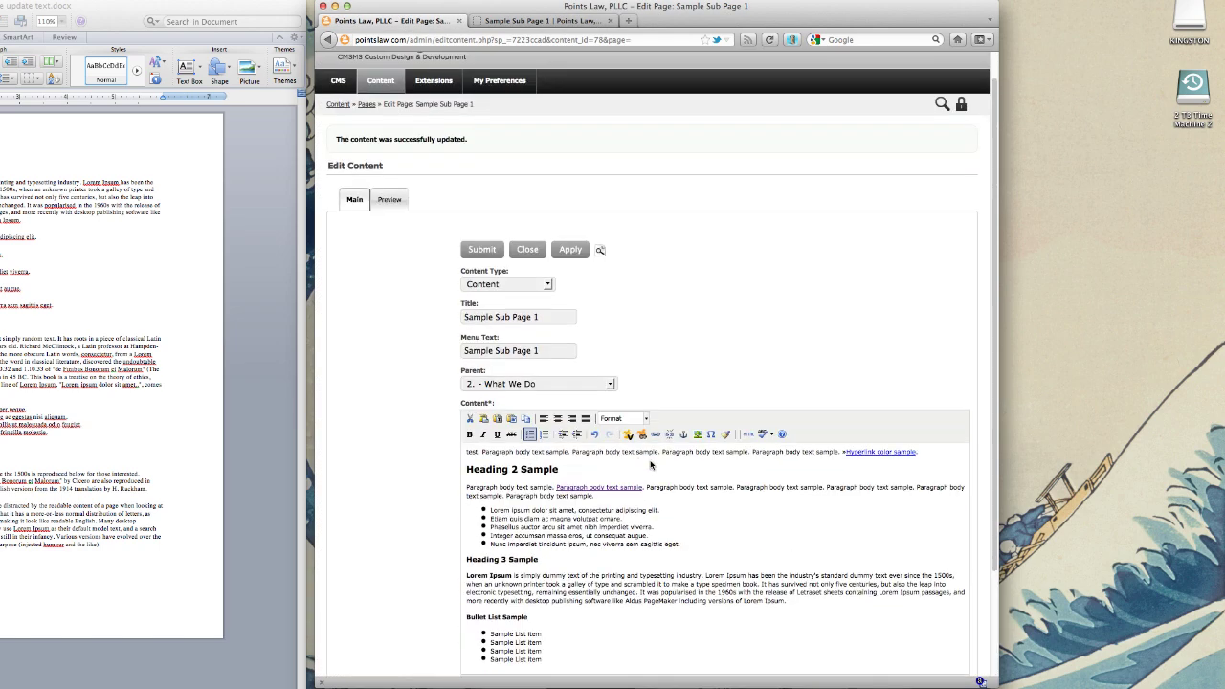
pyautogui.scroll(-1, 728, 527)
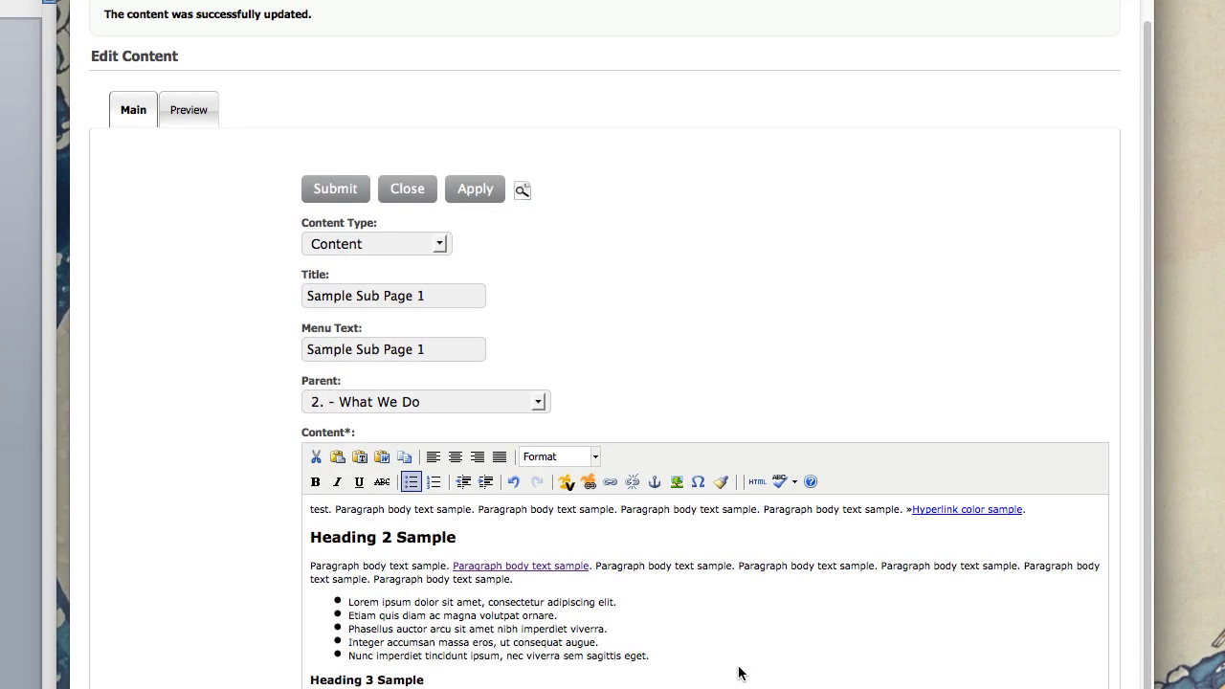
pyautogui.scroll(-3, 684, 658)
pyautogui.scroll(3, 683, 656)
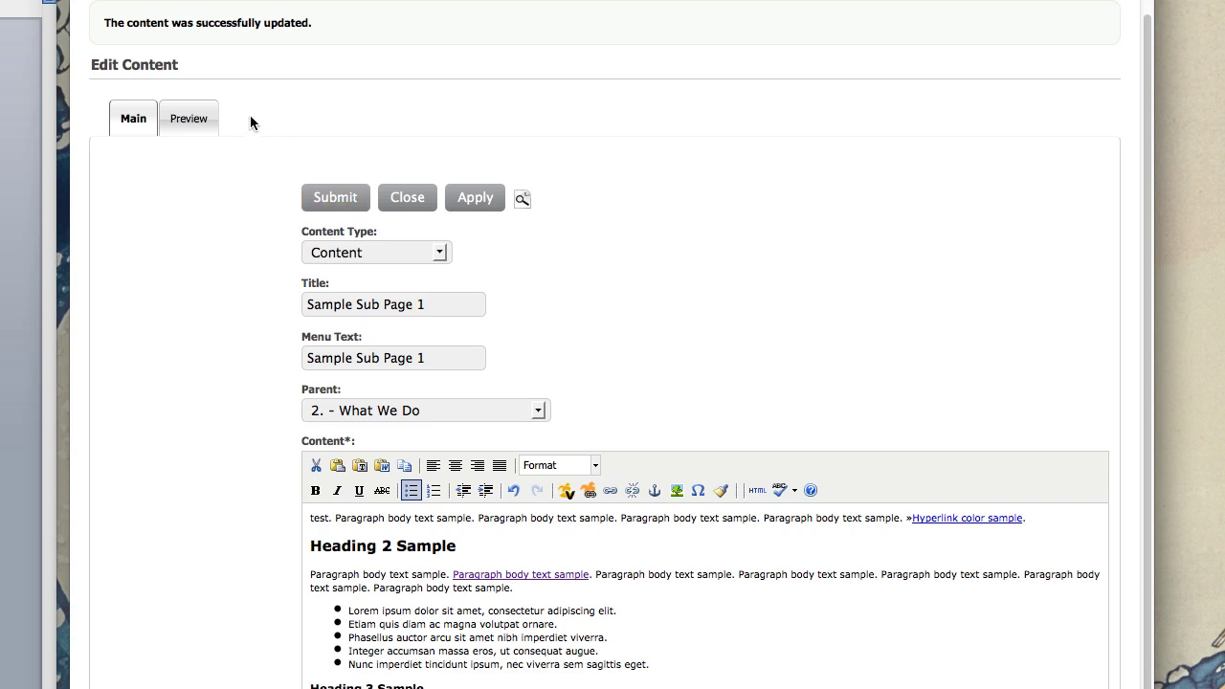
# Step: Go to Content > News to list the three sample General news articles
pyautogui.scroll(3, 287, 129)
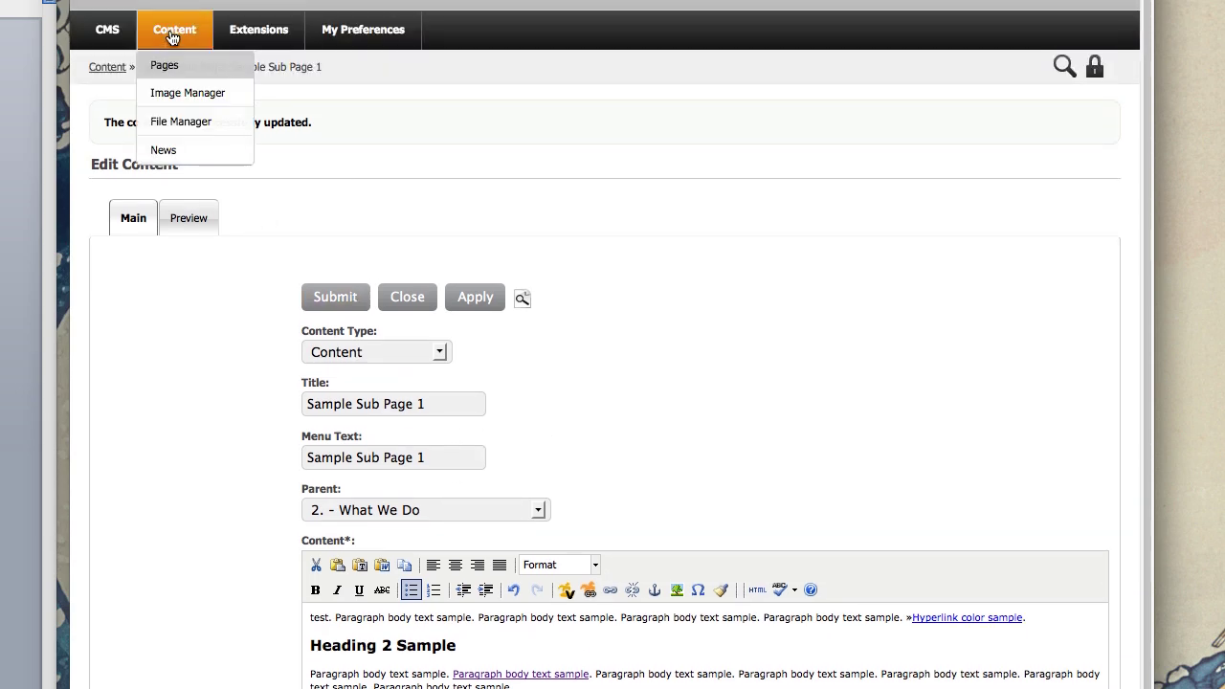
pyautogui.click(172, 37)
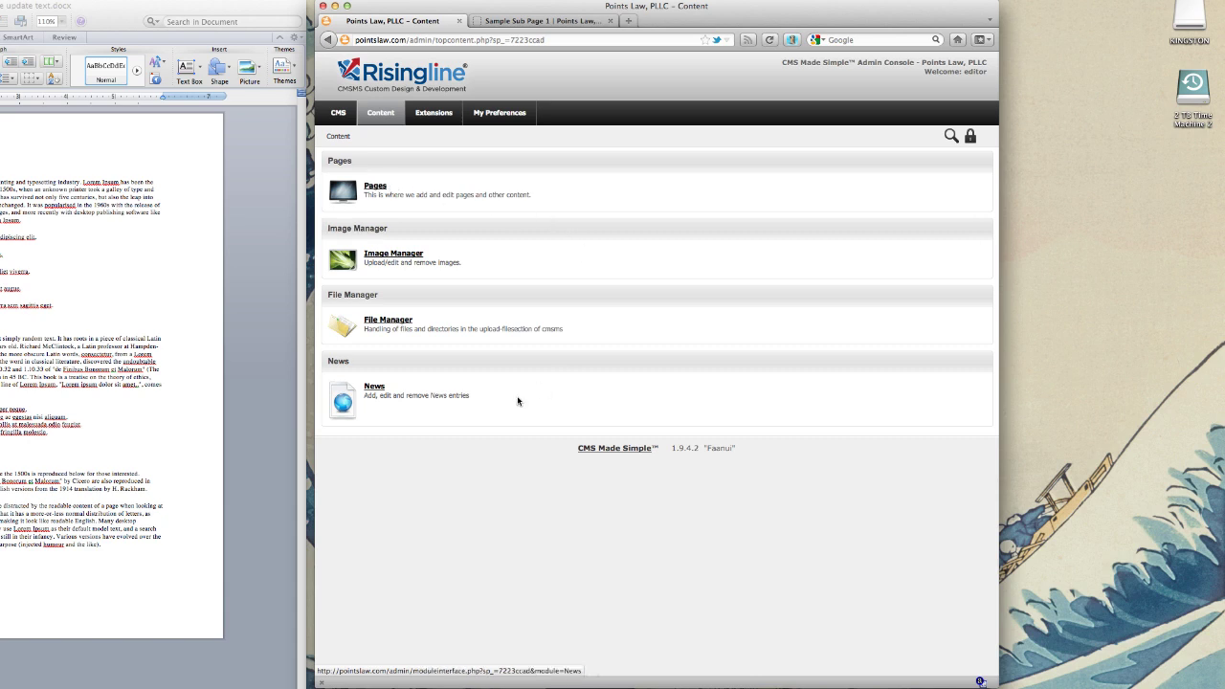
pyautogui.click(374, 386)
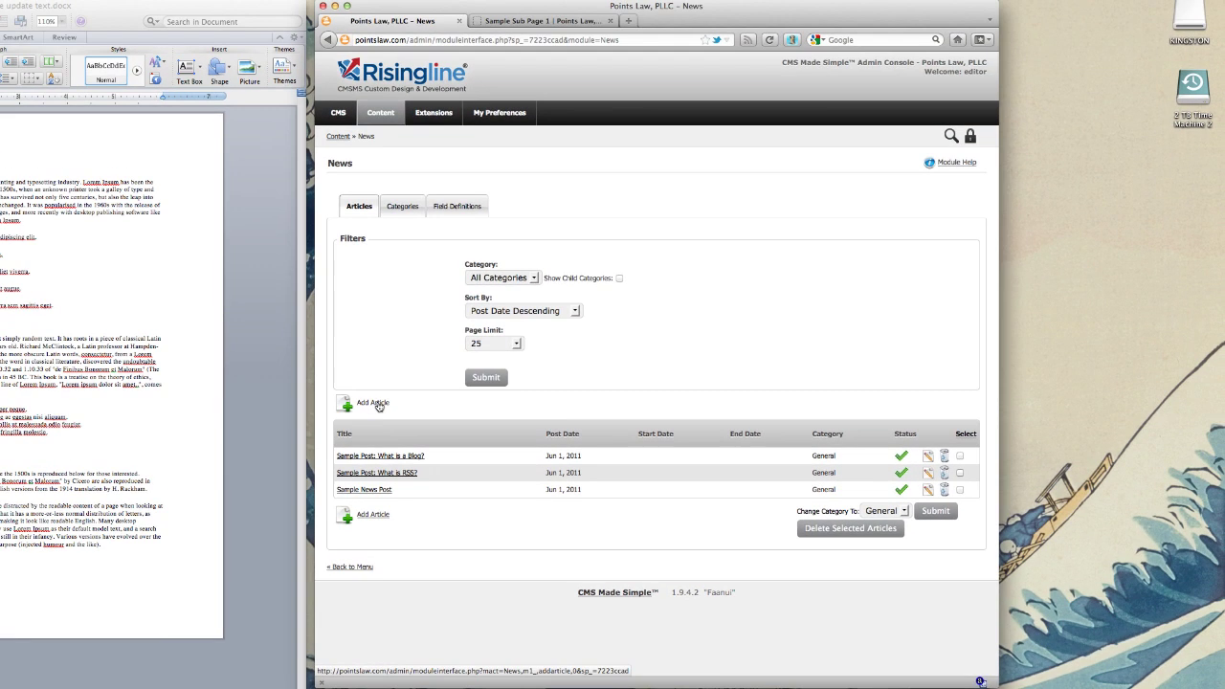
# Step: Start a new news article titled Sample News Post
pyautogui.click(159, 245)
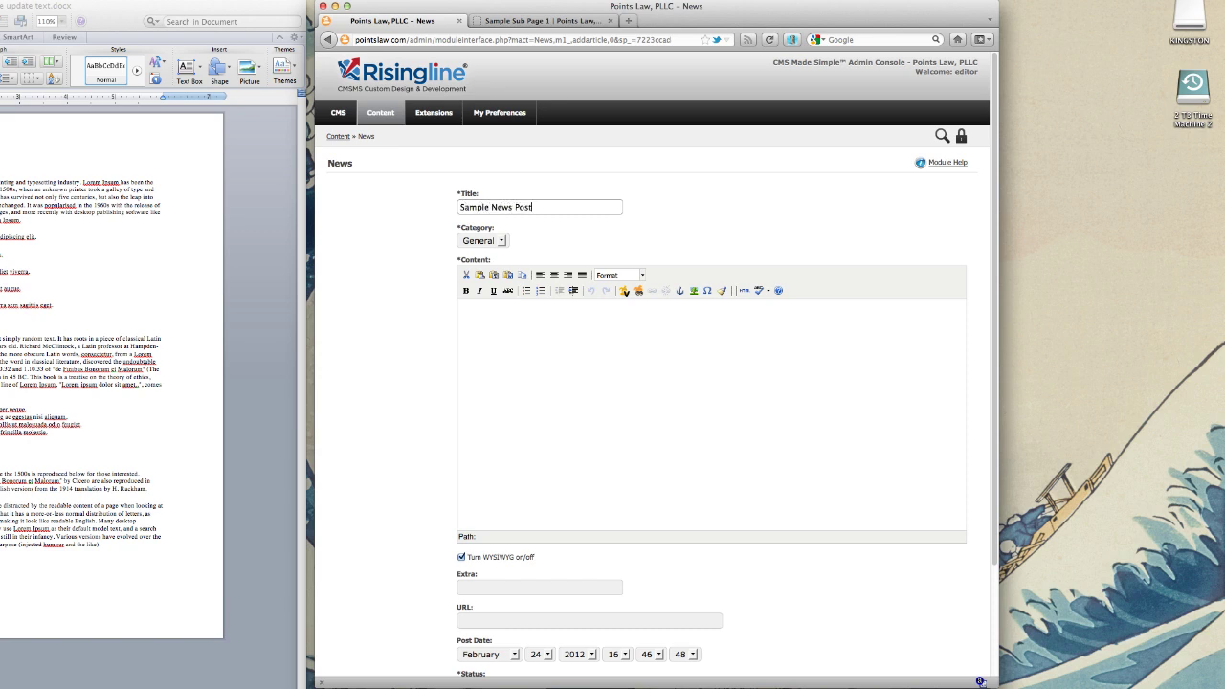
pyautogui.click(696, 315)
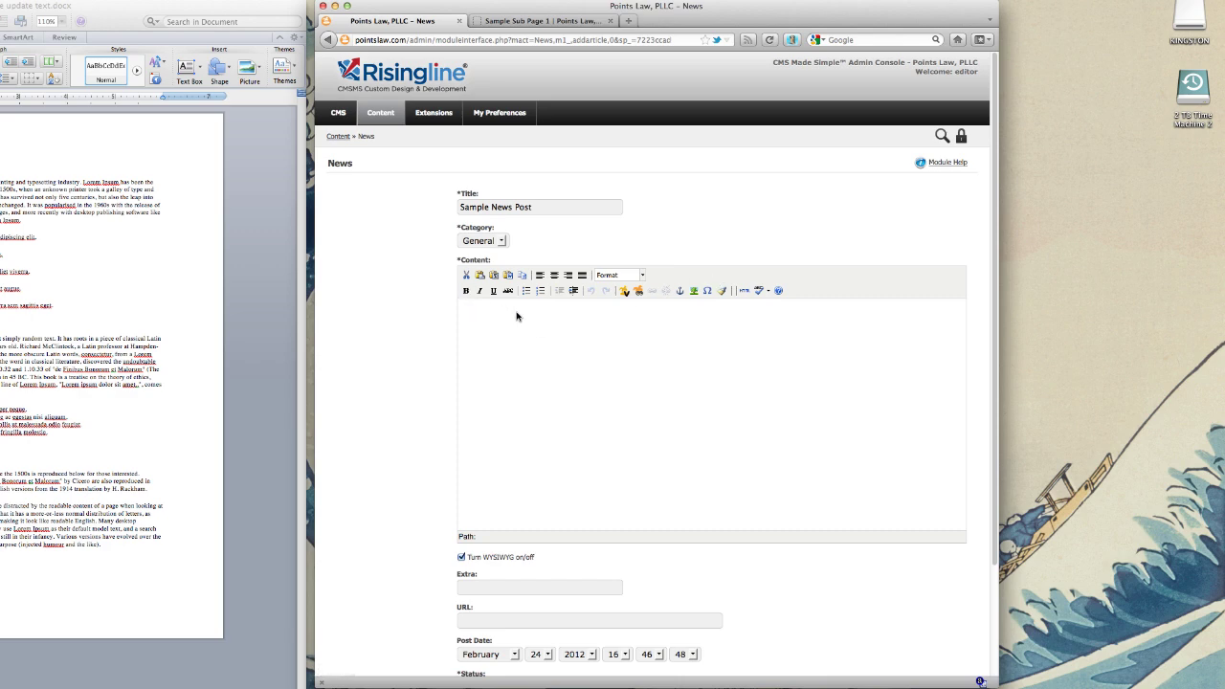
pyautogui.scroll(-1, 506, 322)
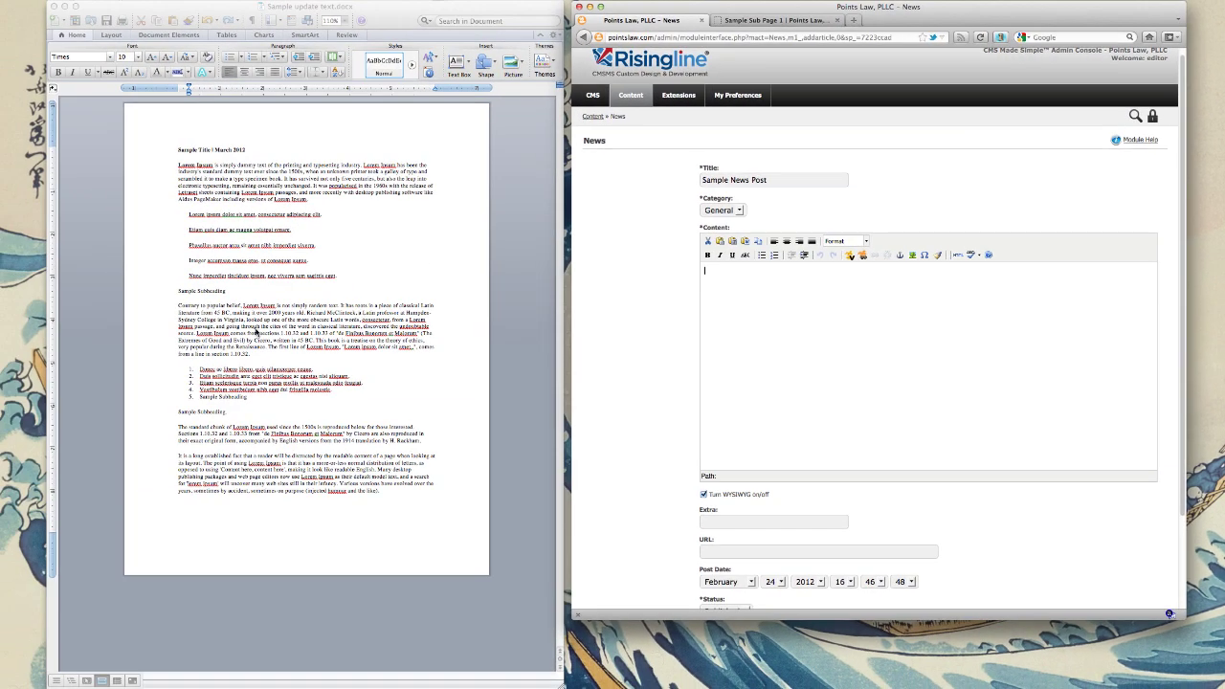
# Step: Copy the 'Contrary to popular belief' paragraph from Word into the article content via Paste from Word
pyautogui.click(323, 350)
pyautogui.moveTo(294, 358); pyautogui.dragTo(178, 304)
pyautogui.rightClick(230, 322)
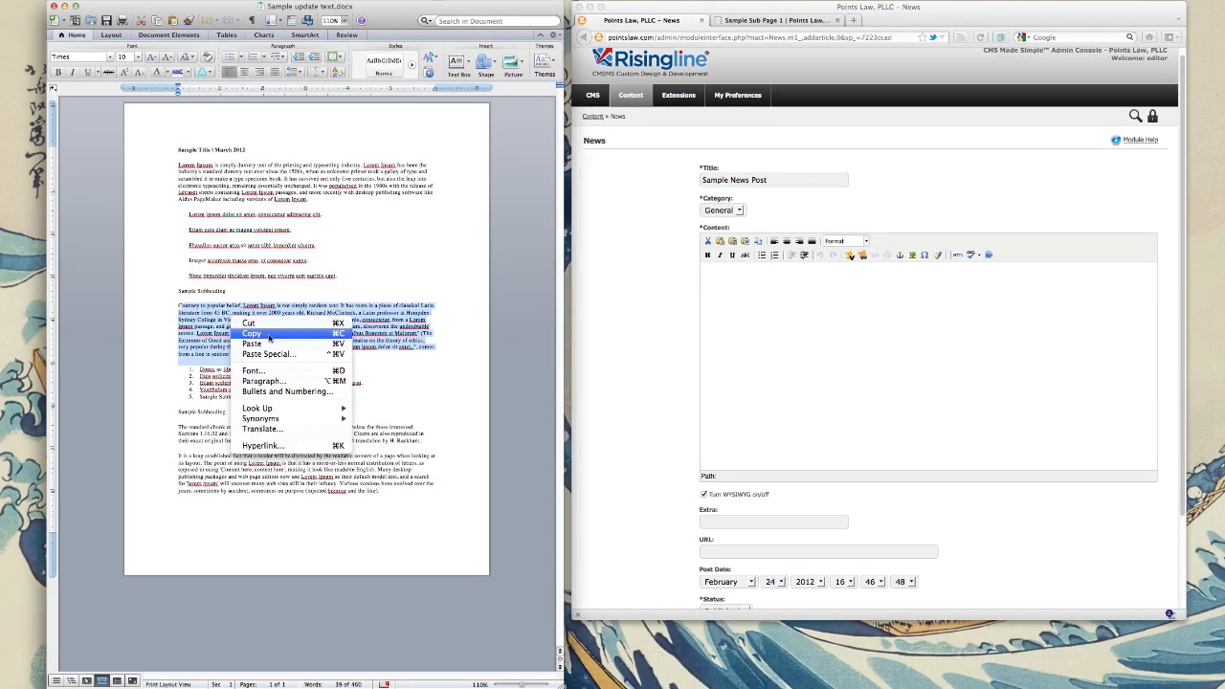
pyautogui.click(269, 337)
pyautogui.click(732, 304)
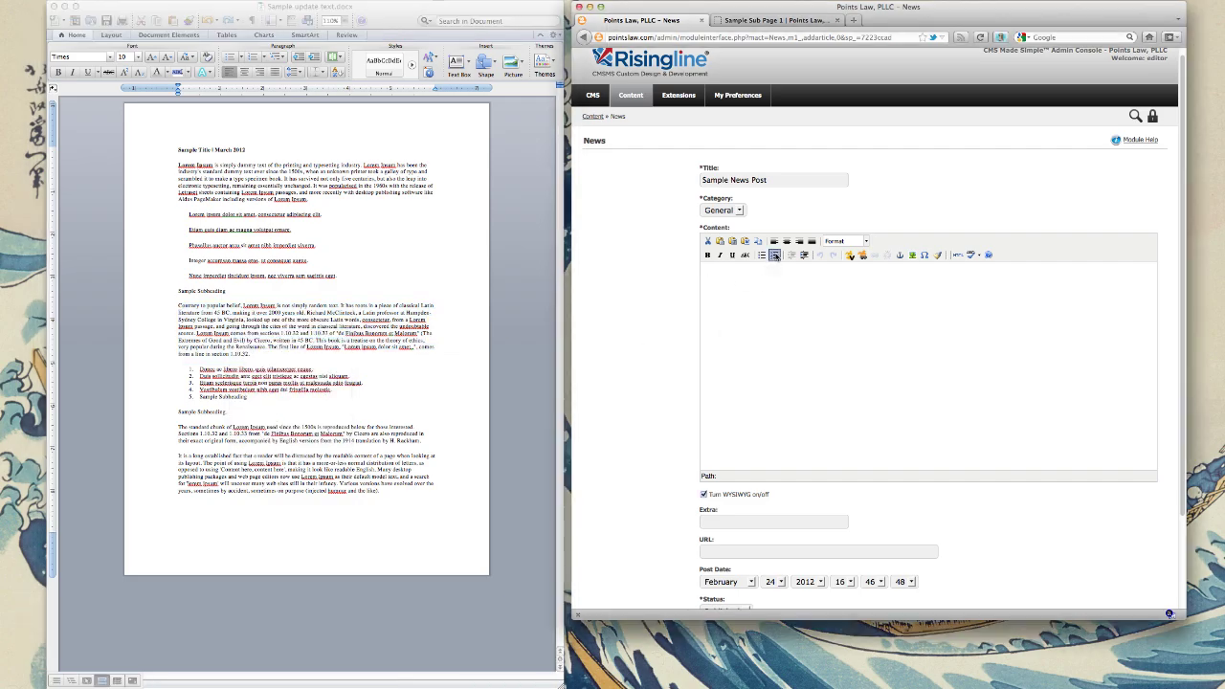
pyautogui.click(746, 241)
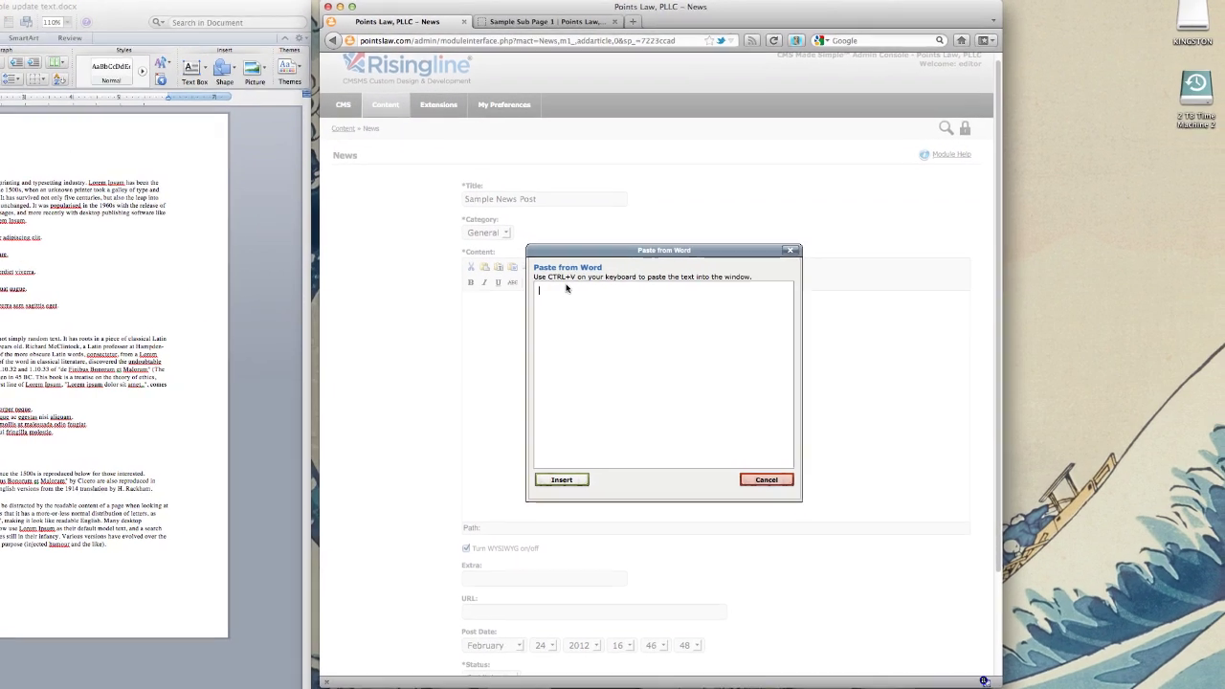
pyautogui.hotkey('ctrl', 'v')
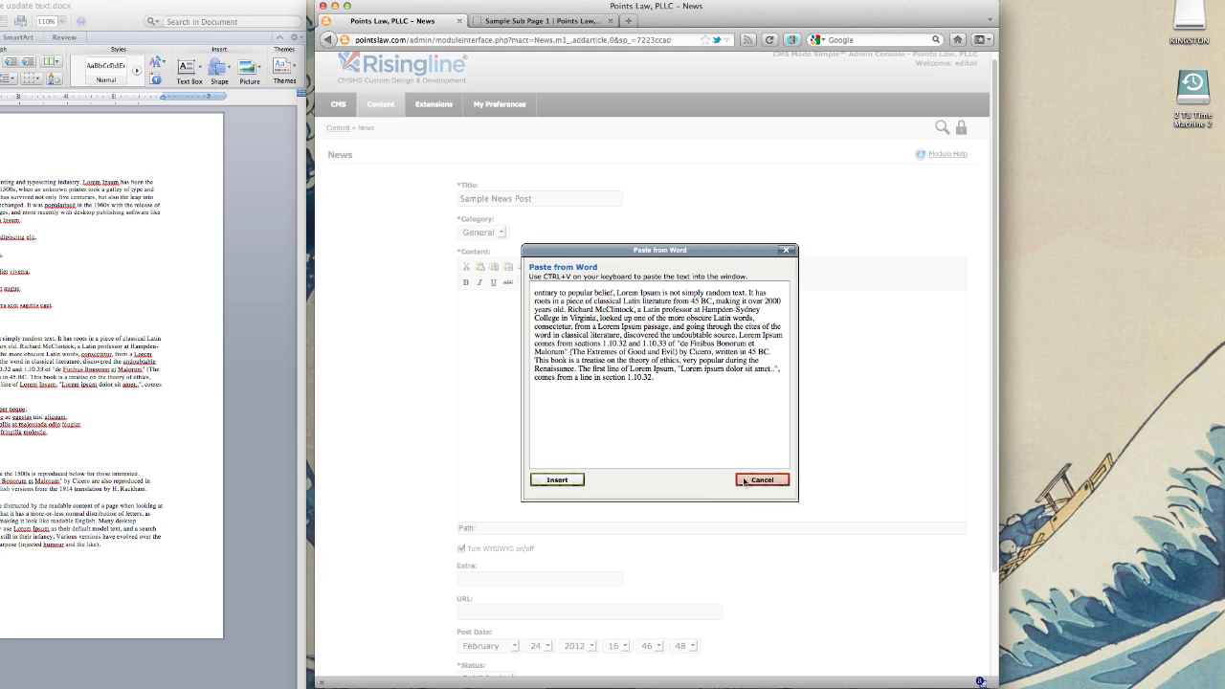
pyautogui.click(559, 481)
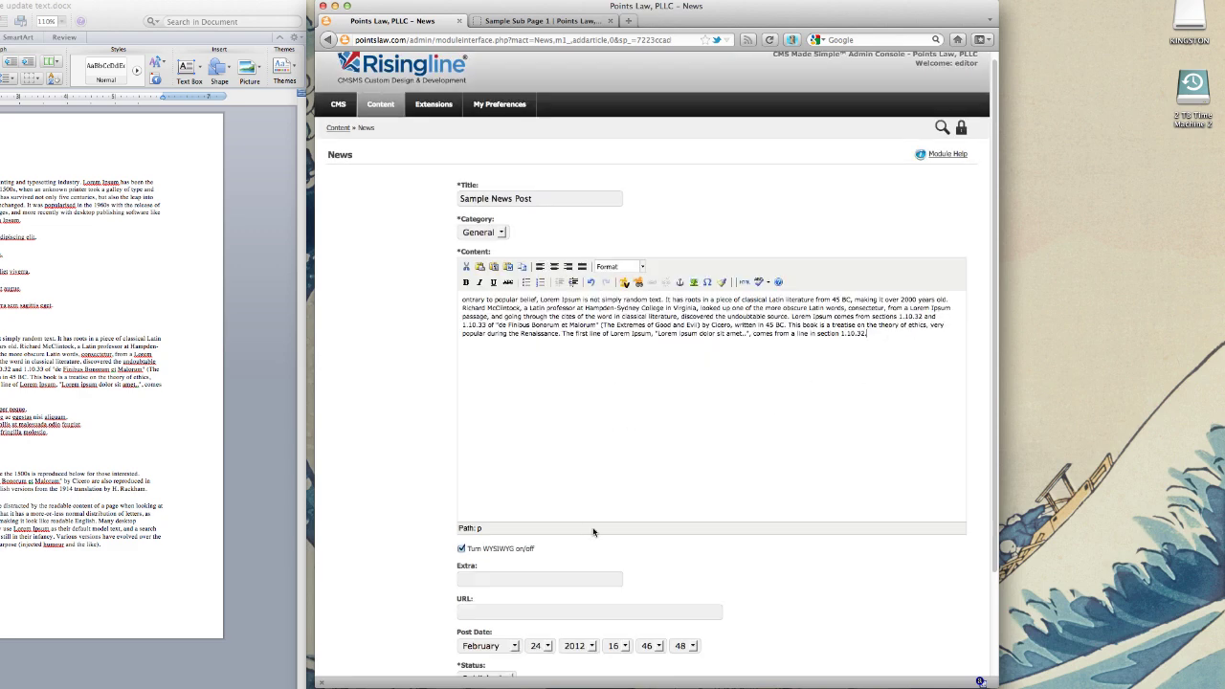
# Step: Enable Use Expiration Date and set the article's end date to March 16, 2012
pyautogui.scroll(-5, 623, 534)
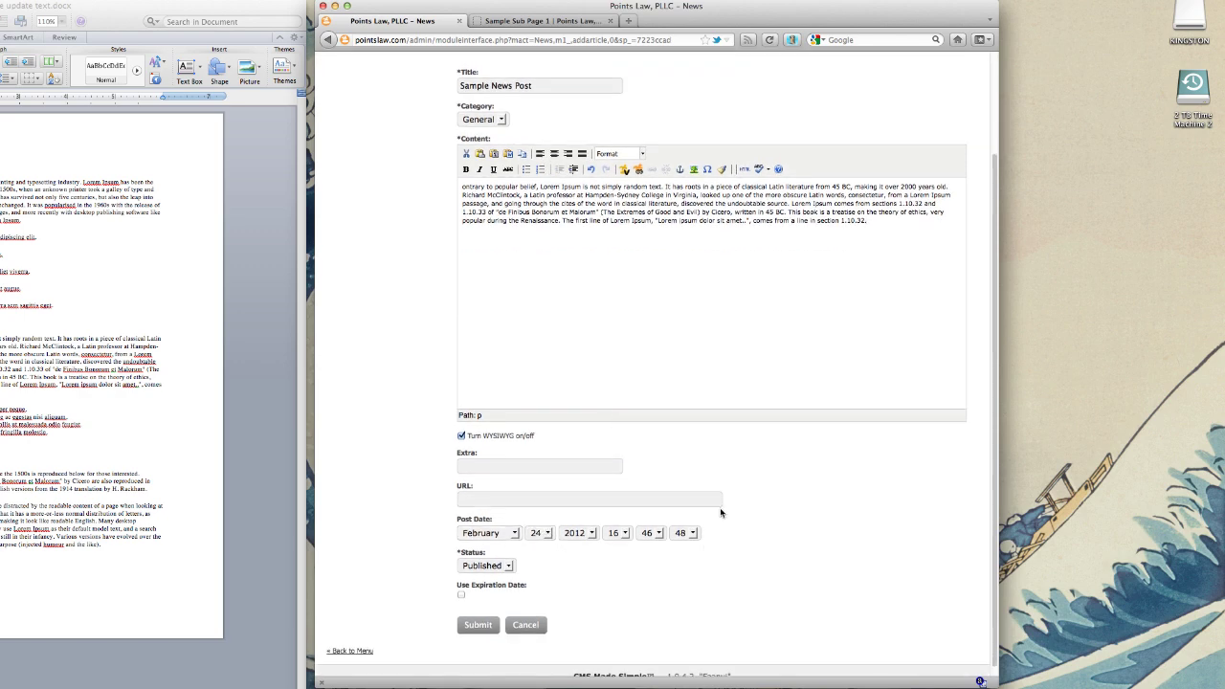
pyautogui.scroll(5, 601, 326)
pyautogui.scroll(-5, 601, 326)
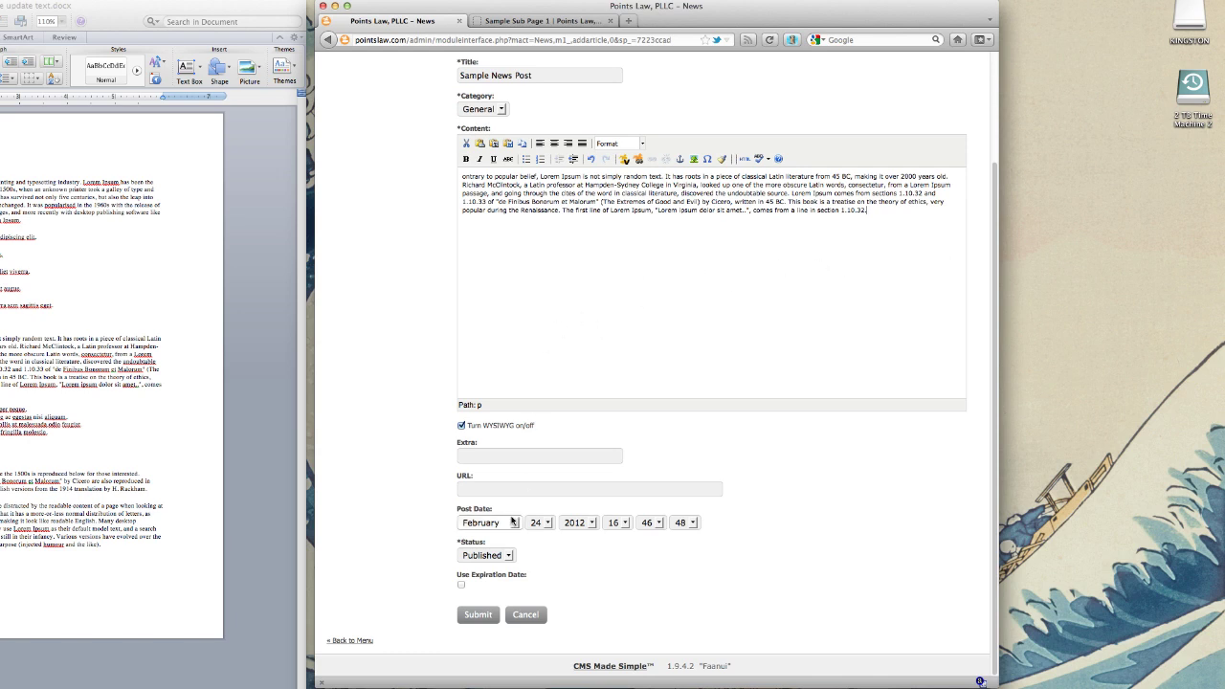
pyautogui.click(460, 586)
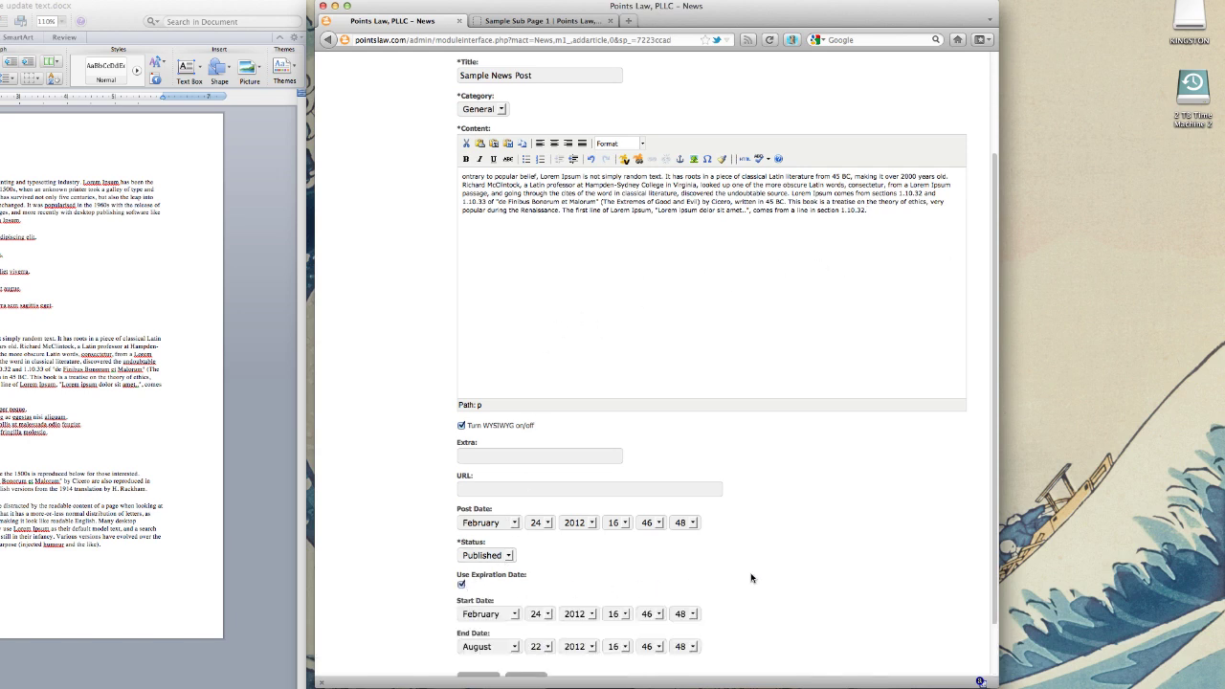
pyautogui.scroll(-2, 752, 579)
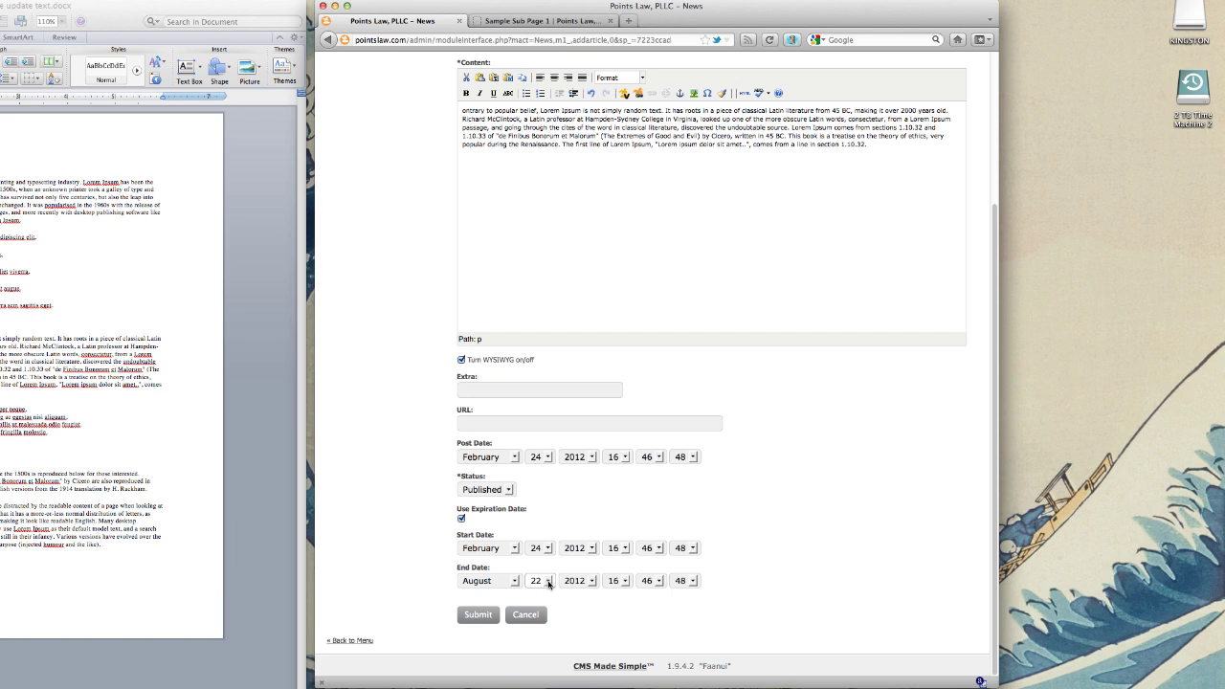
pyautogui.click(515, 581)
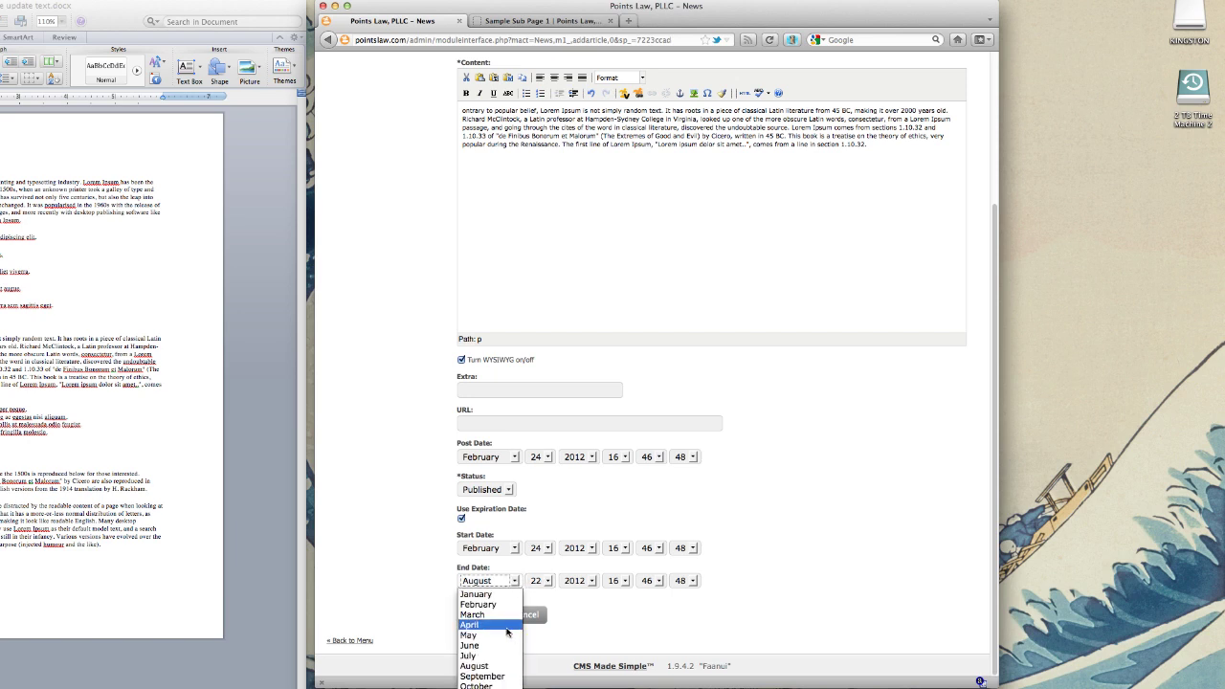
pyautogui.click(493, 614)
pyautogui.click(544, 581)
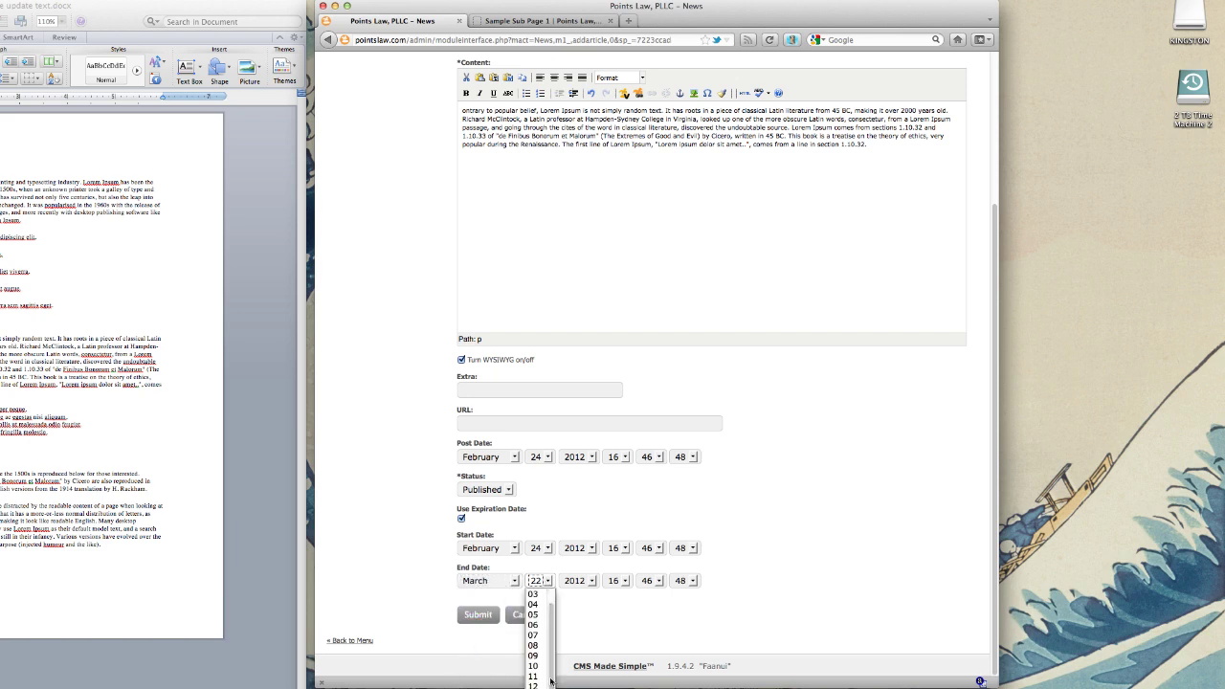
pyautogui.write('16')
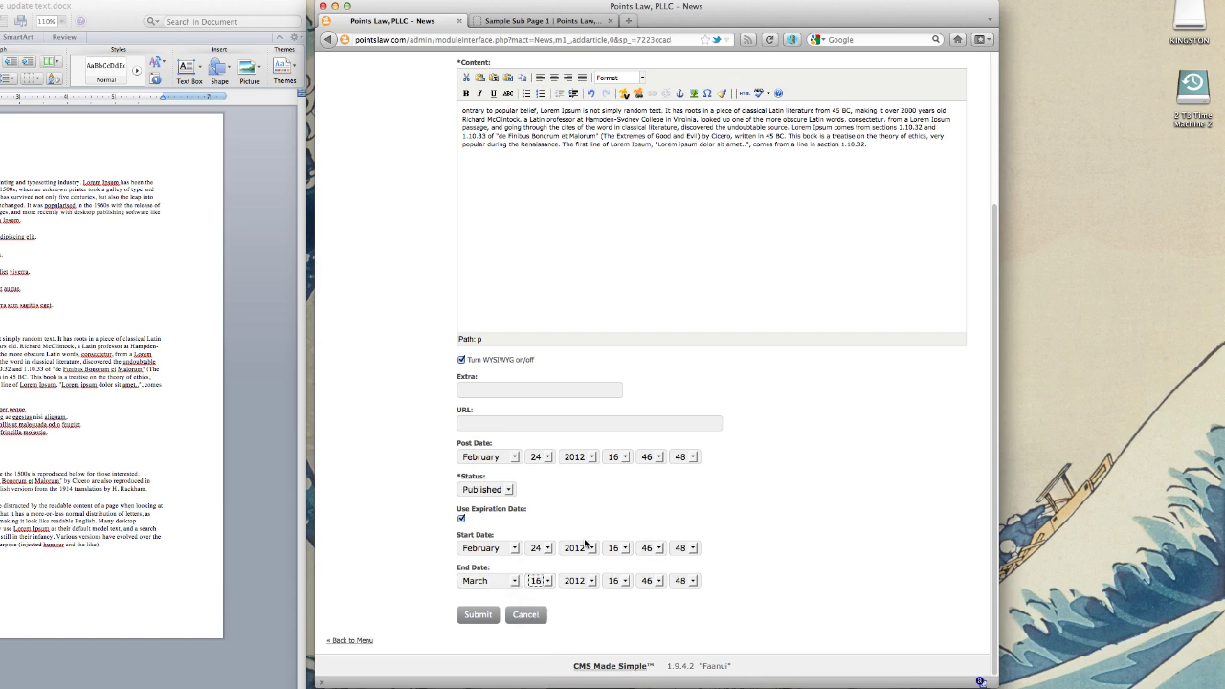
pyautogui.scroll(3, 746, 534)
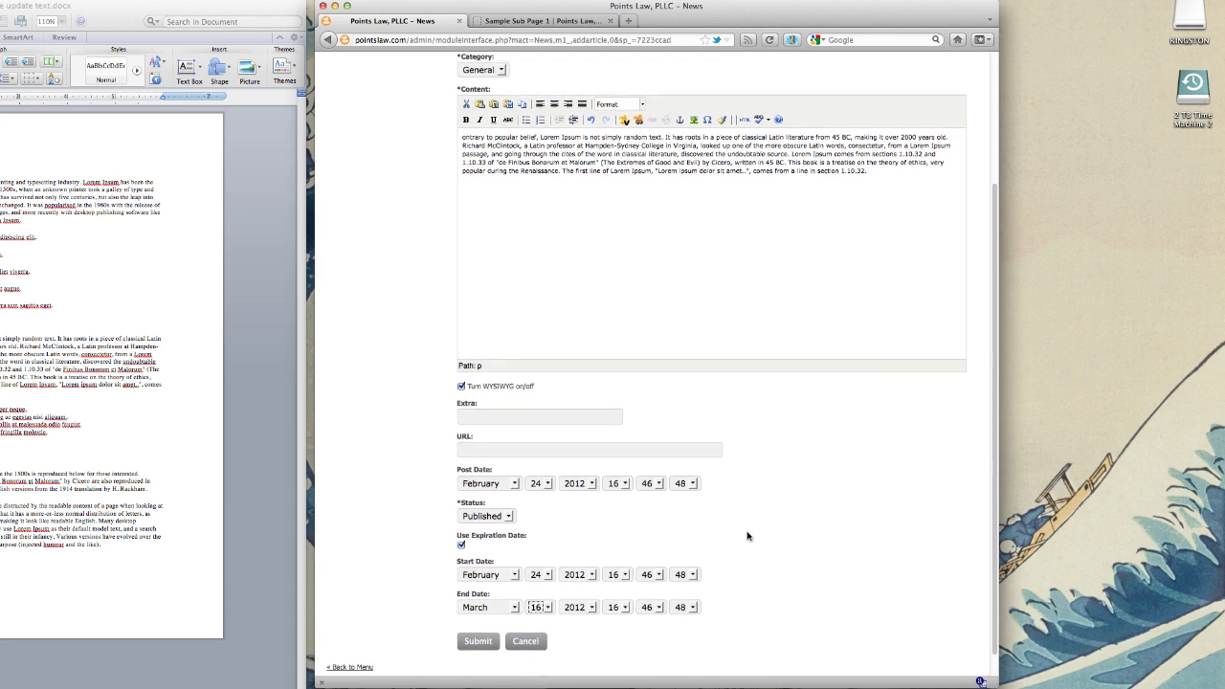
pyautogui.scroll(-3, 748, 536)
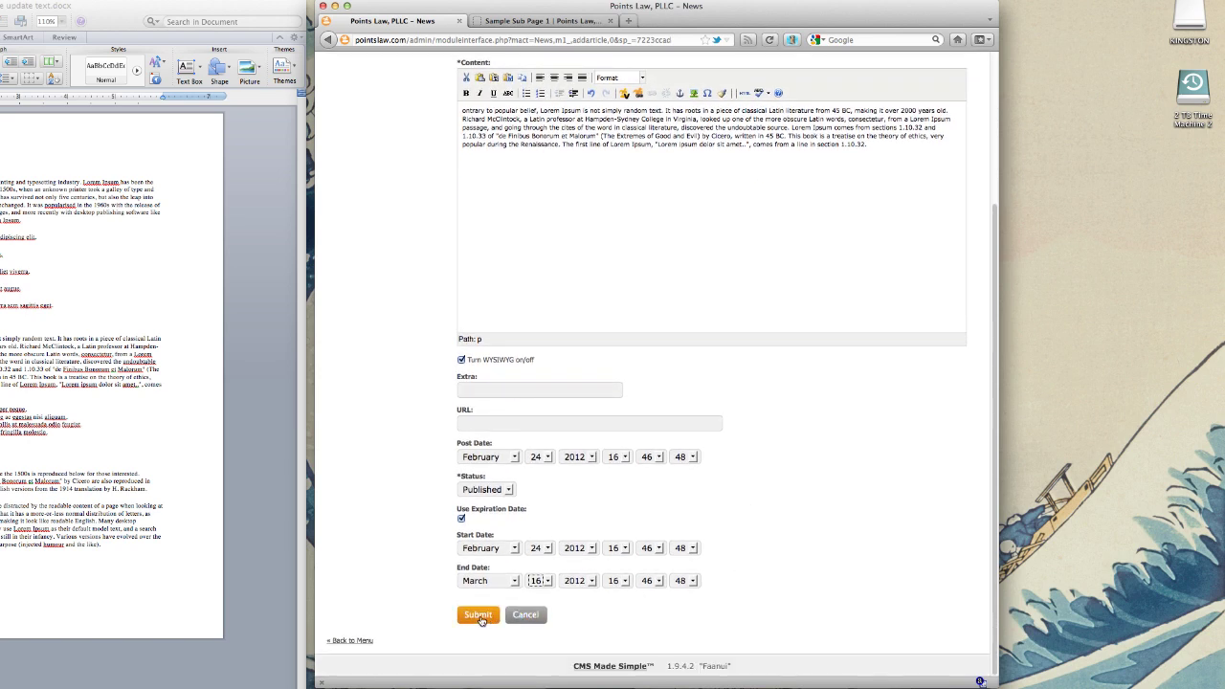
# Step: Submit the Sample News Post article, then go back to the admin home dashboard
pyautogui.click(478, 619)
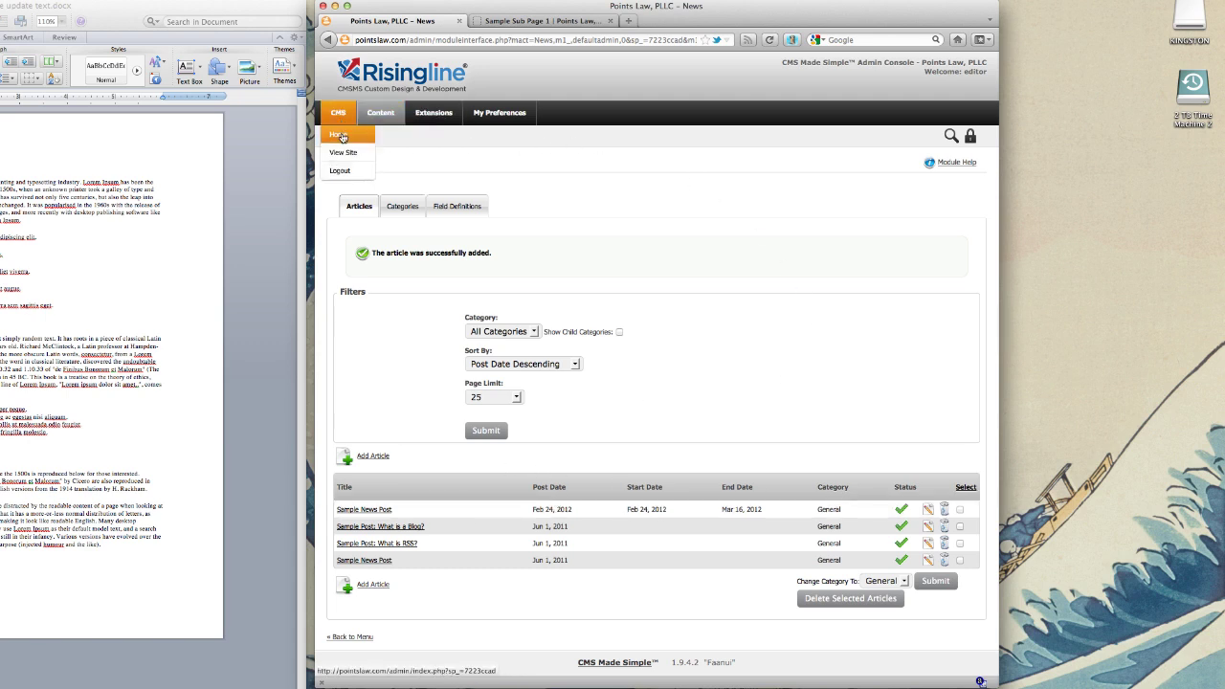
pyautogui.click(343, 137)
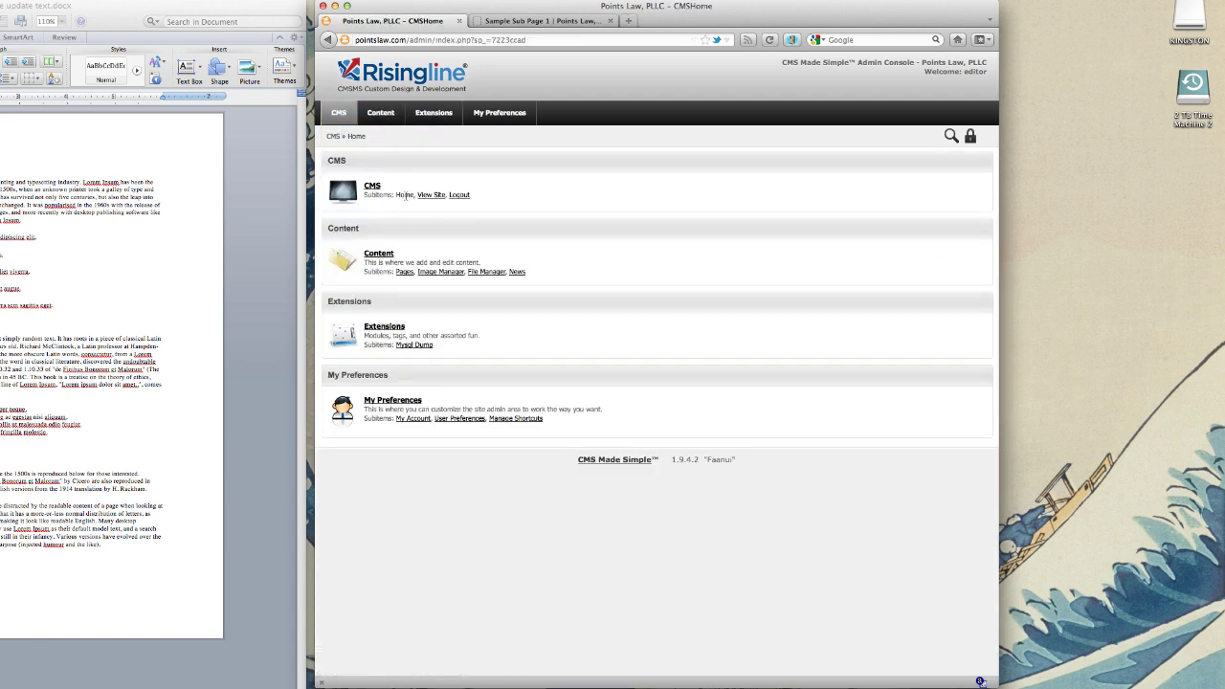
pyautogui.moveTo(380, 115)
pyautogui.click(382, 140)
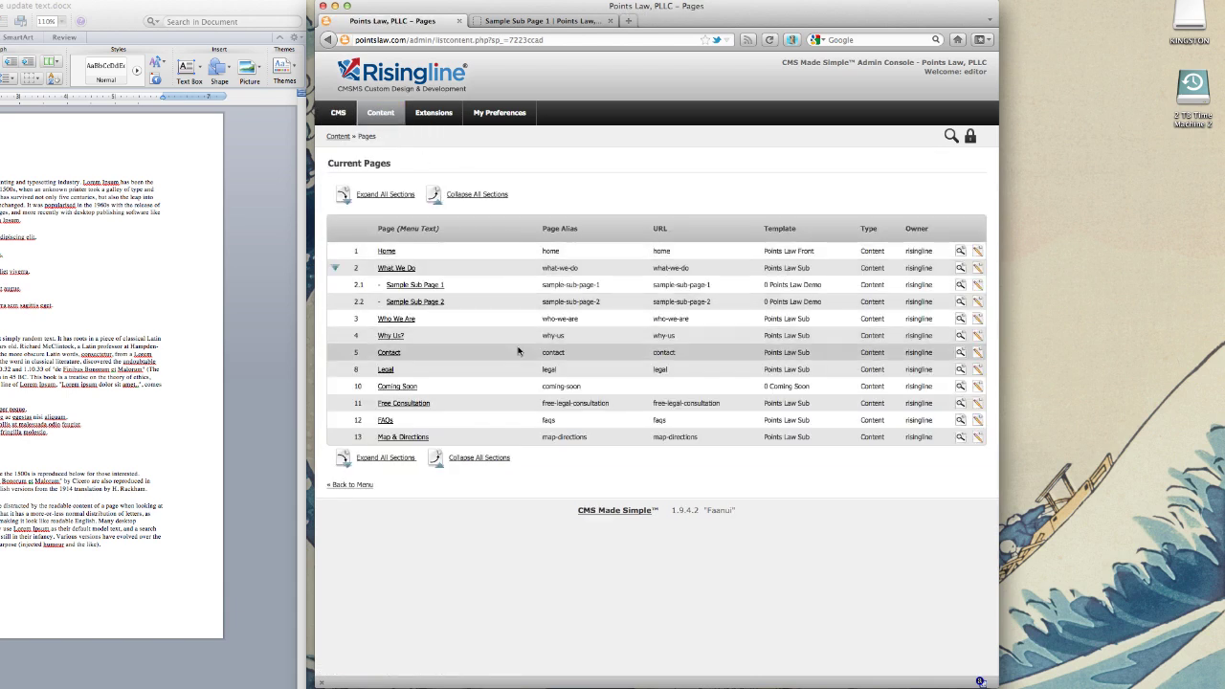
pyautogui.click(342, 114)
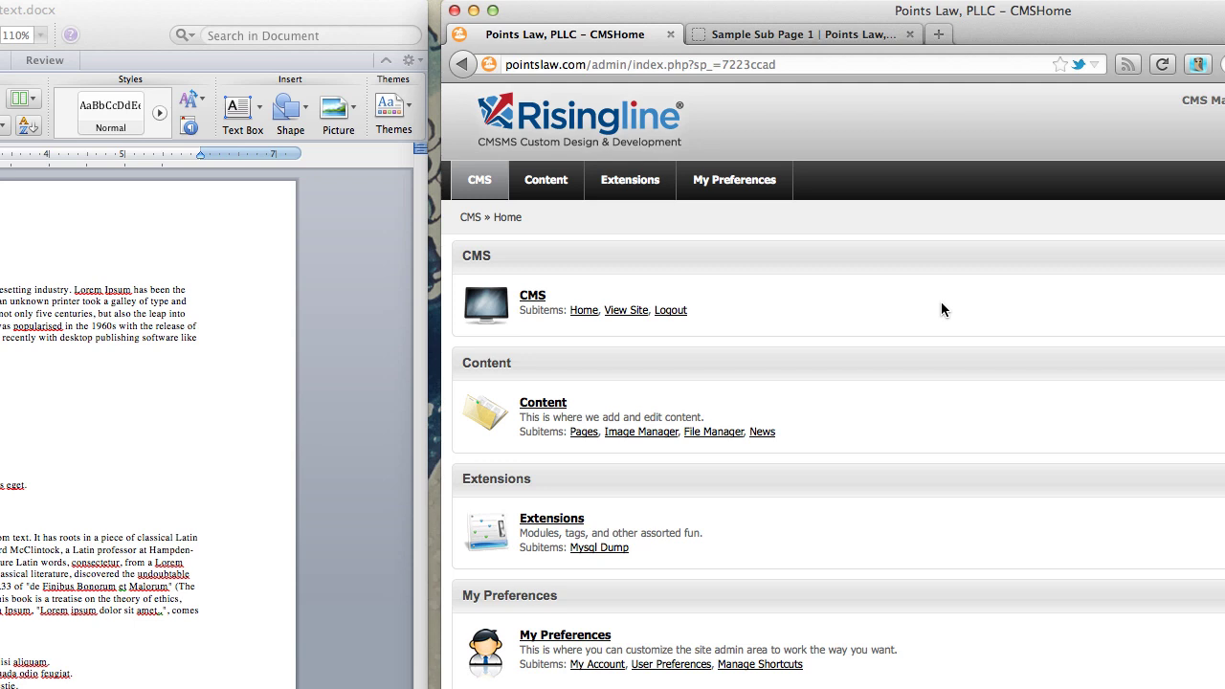
# Step: Select the 'Contrary to popular belief' paragraph in Word, then open Content > Pages
pyautogui.moveTo(647, 193)
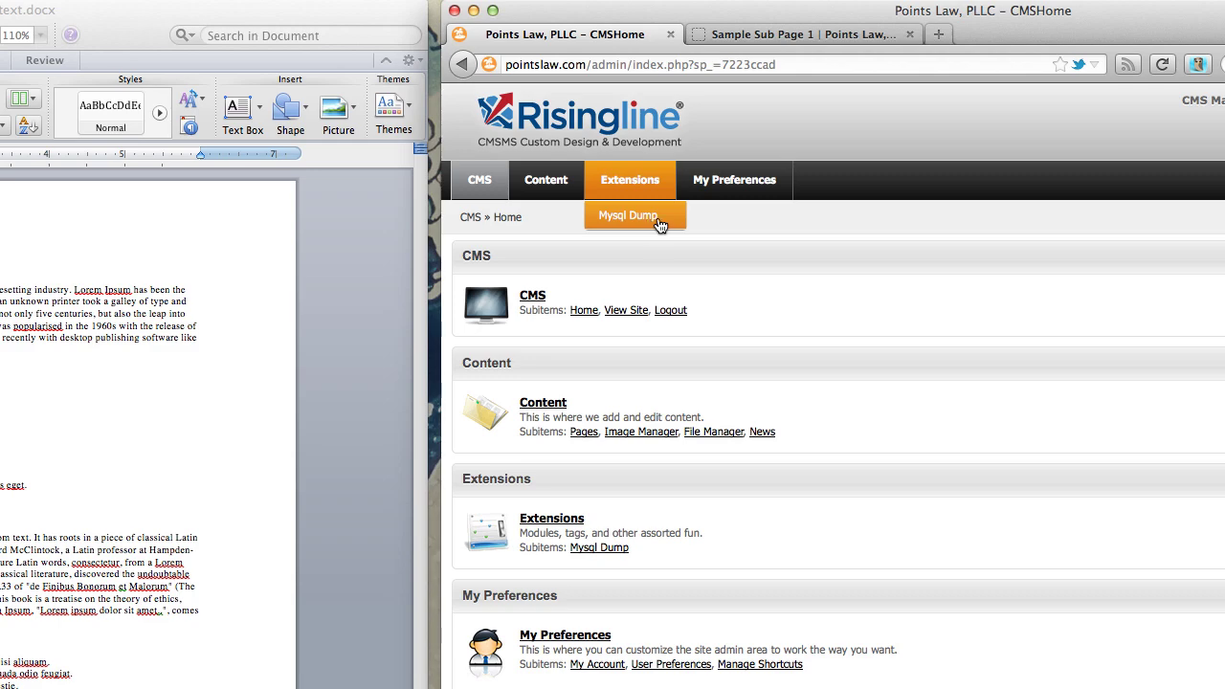
pyautogui.moveTo(570, 177)
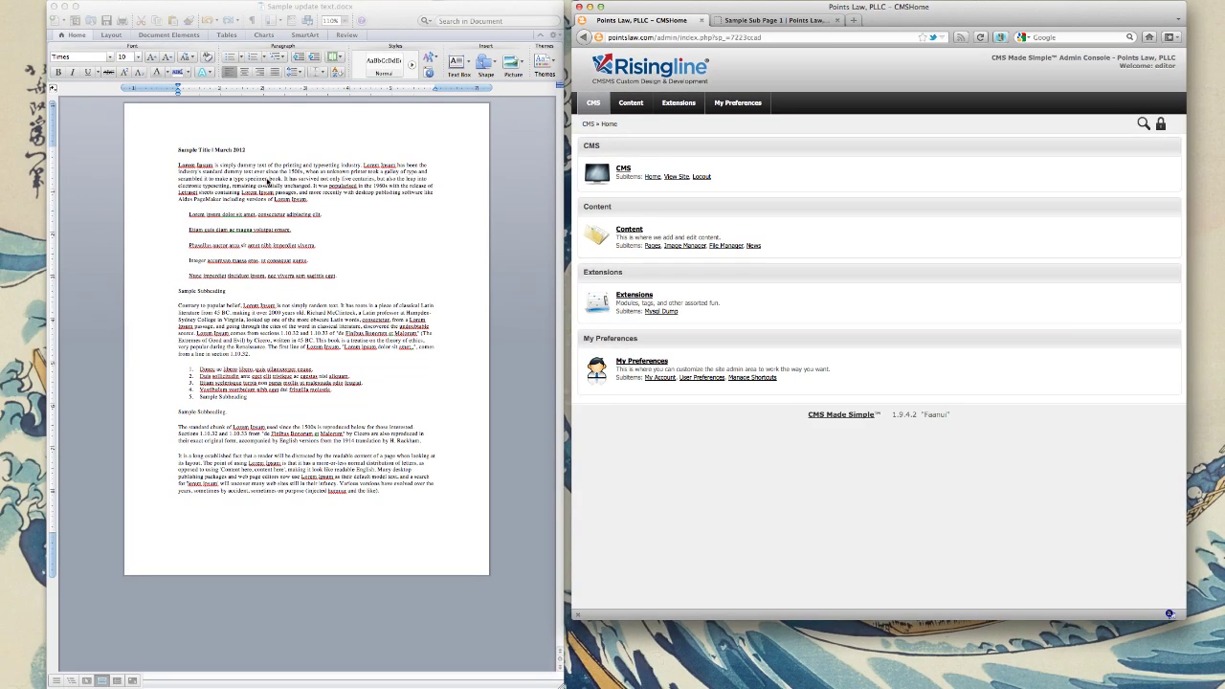
pyautogui.click(269, 184)
pyautogui.tripleClick(306, 330)
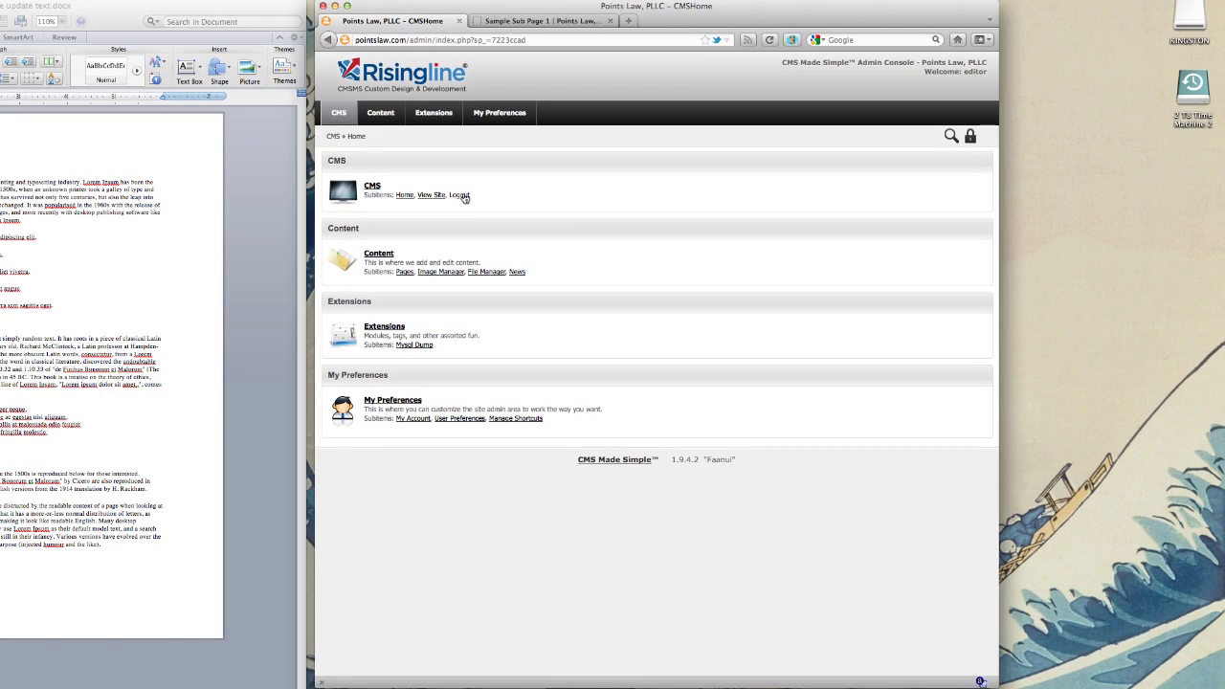
pyautogui.moveTo(380, 113)
pyautogui.click(375, 136)
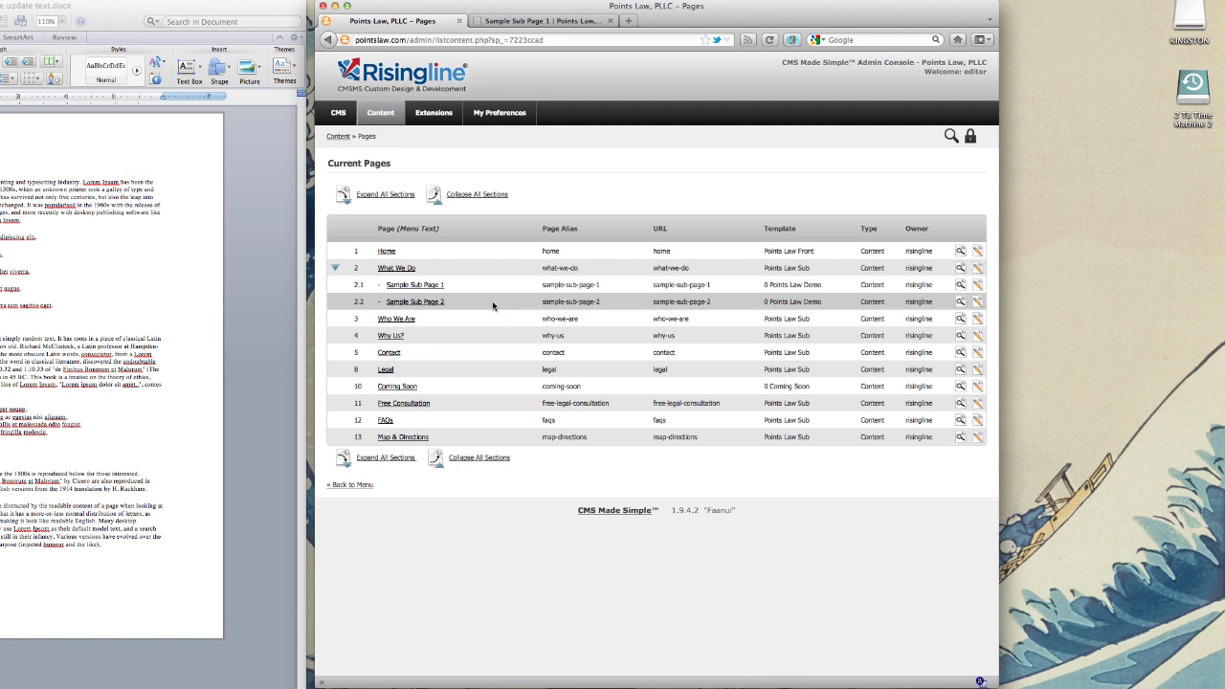
pyautogui.click(948, 0)
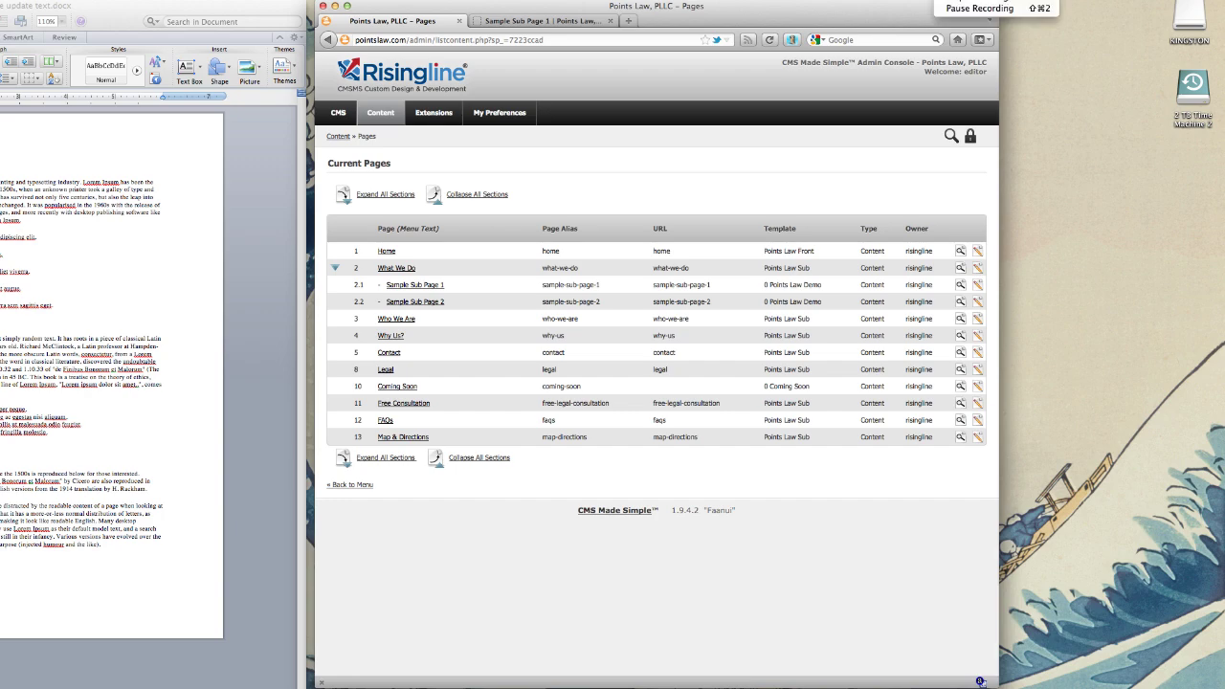